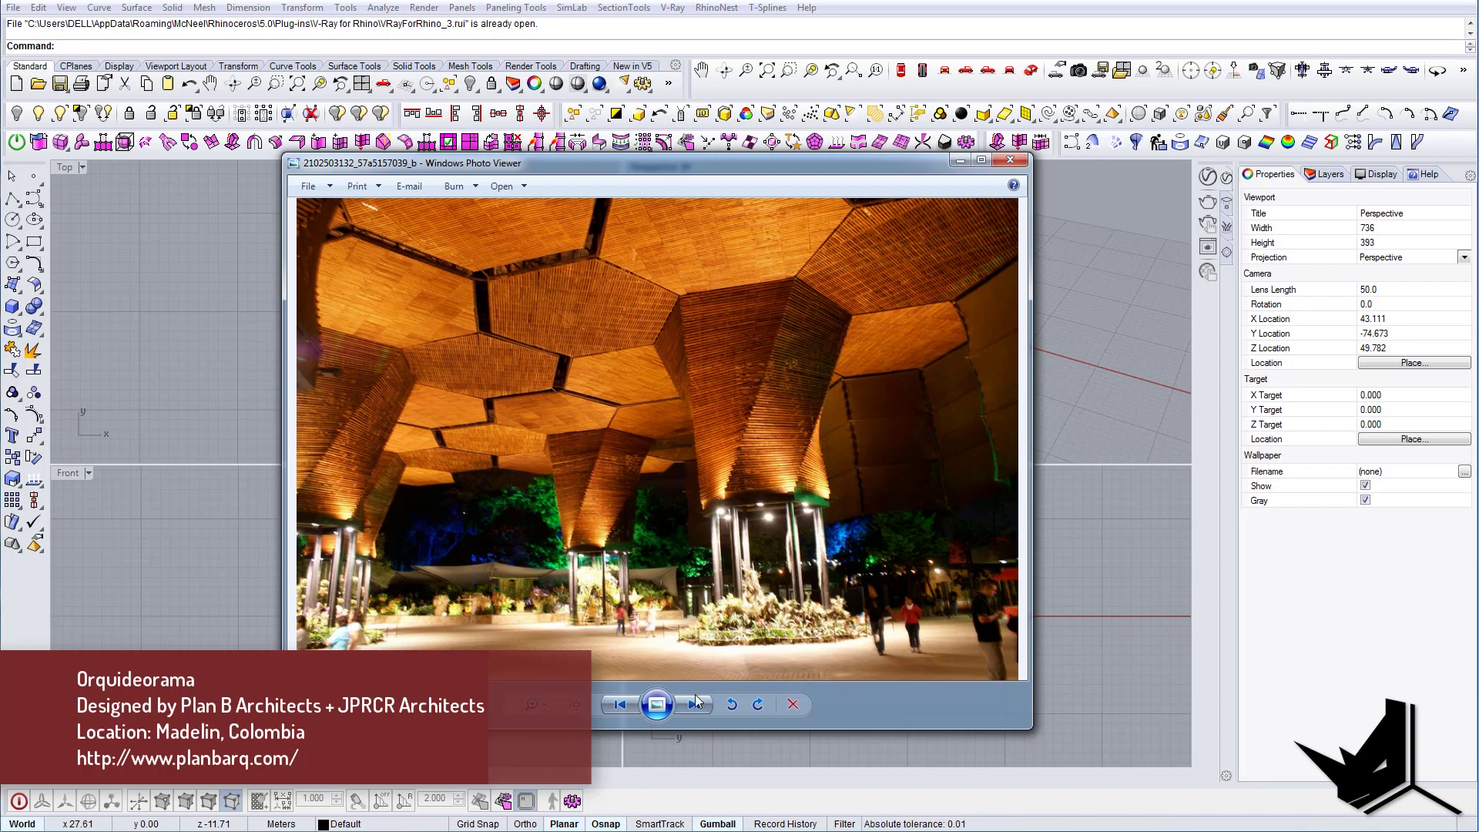
Browse the Orquideorama reference photos, plans and structural diagrams in the image viewer.
click(694, 704)
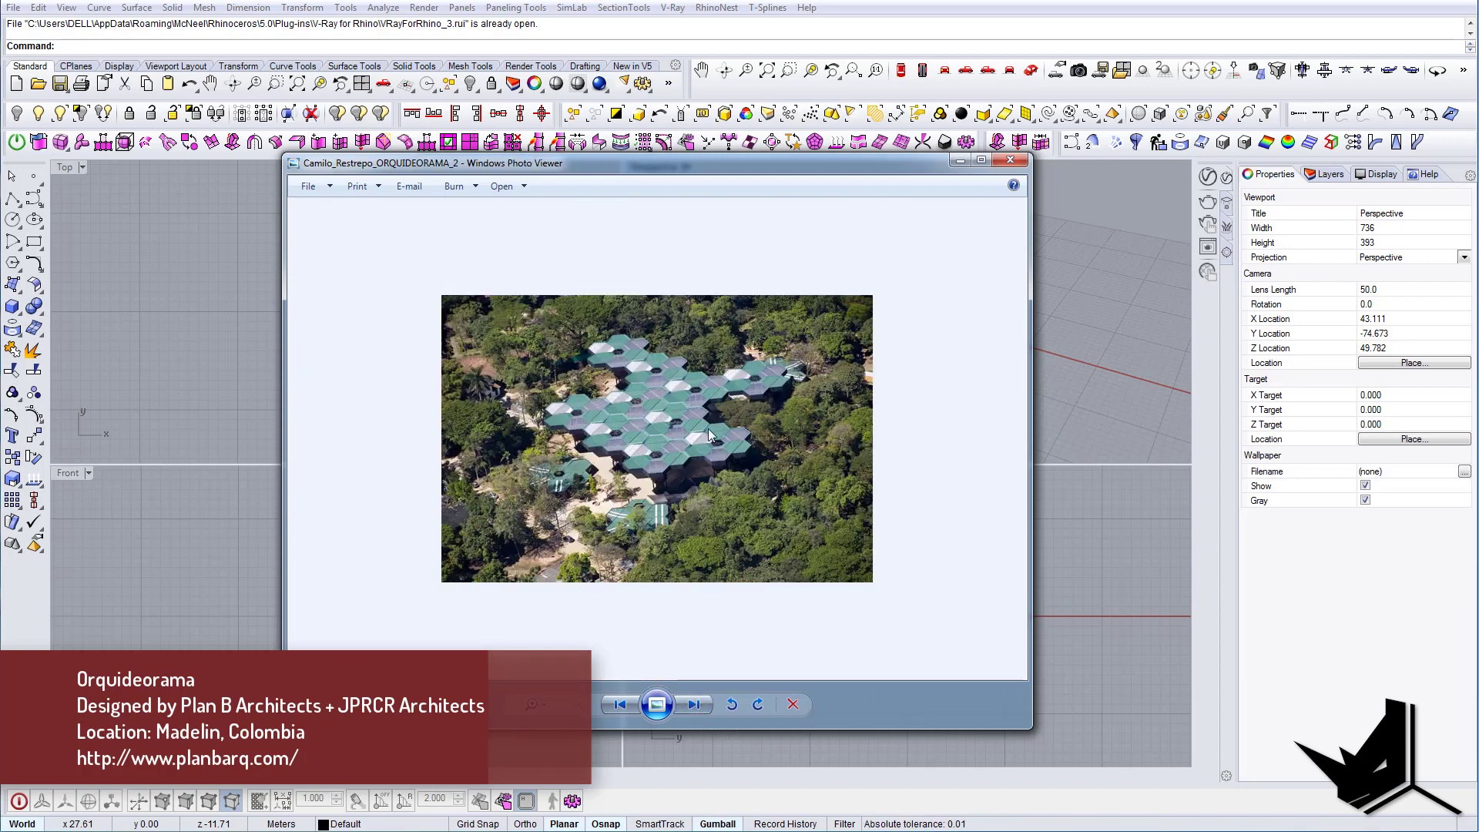
click(695, 704)
click(696, 704)
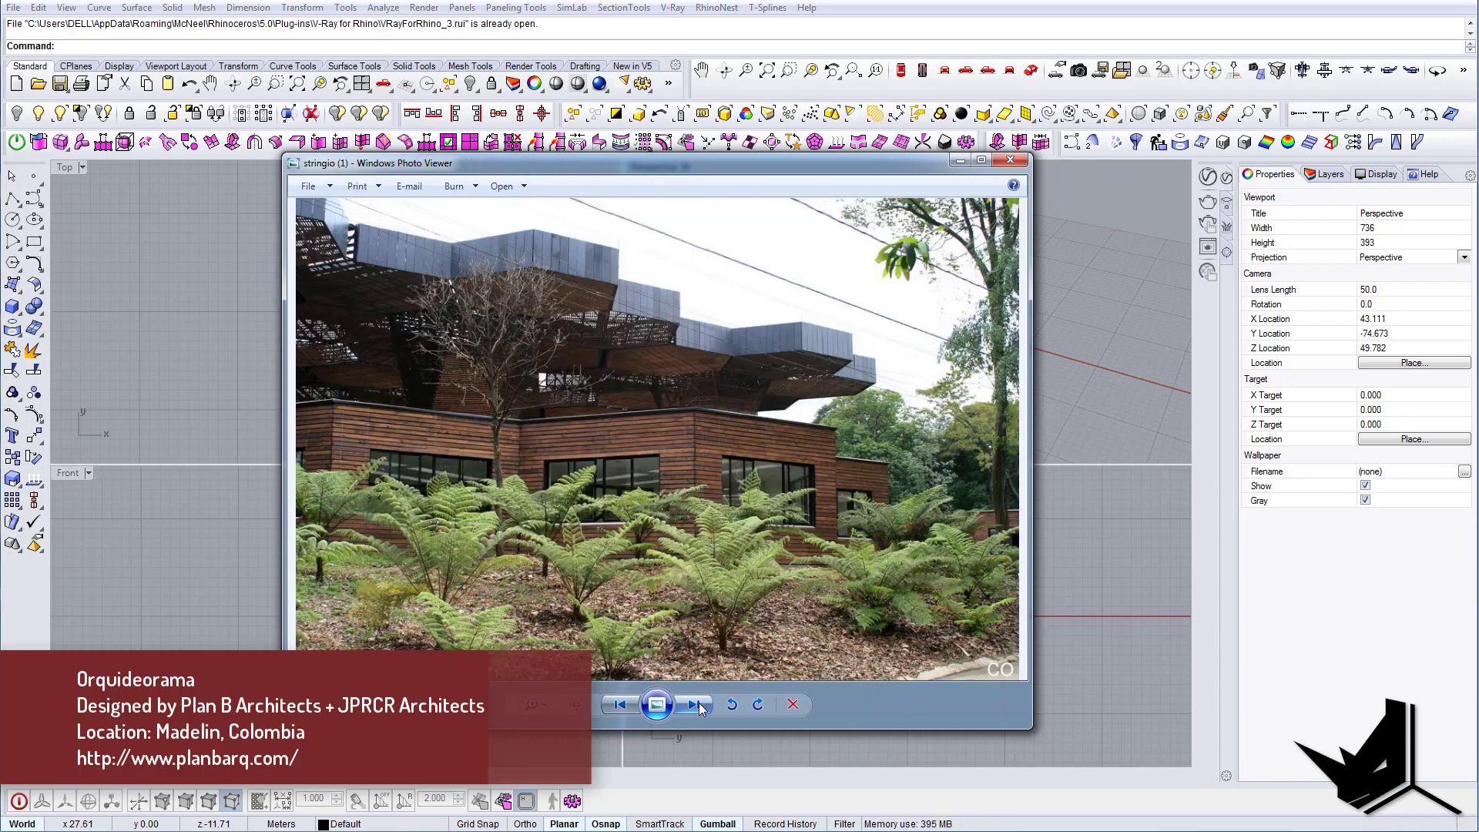
click(695, 704)
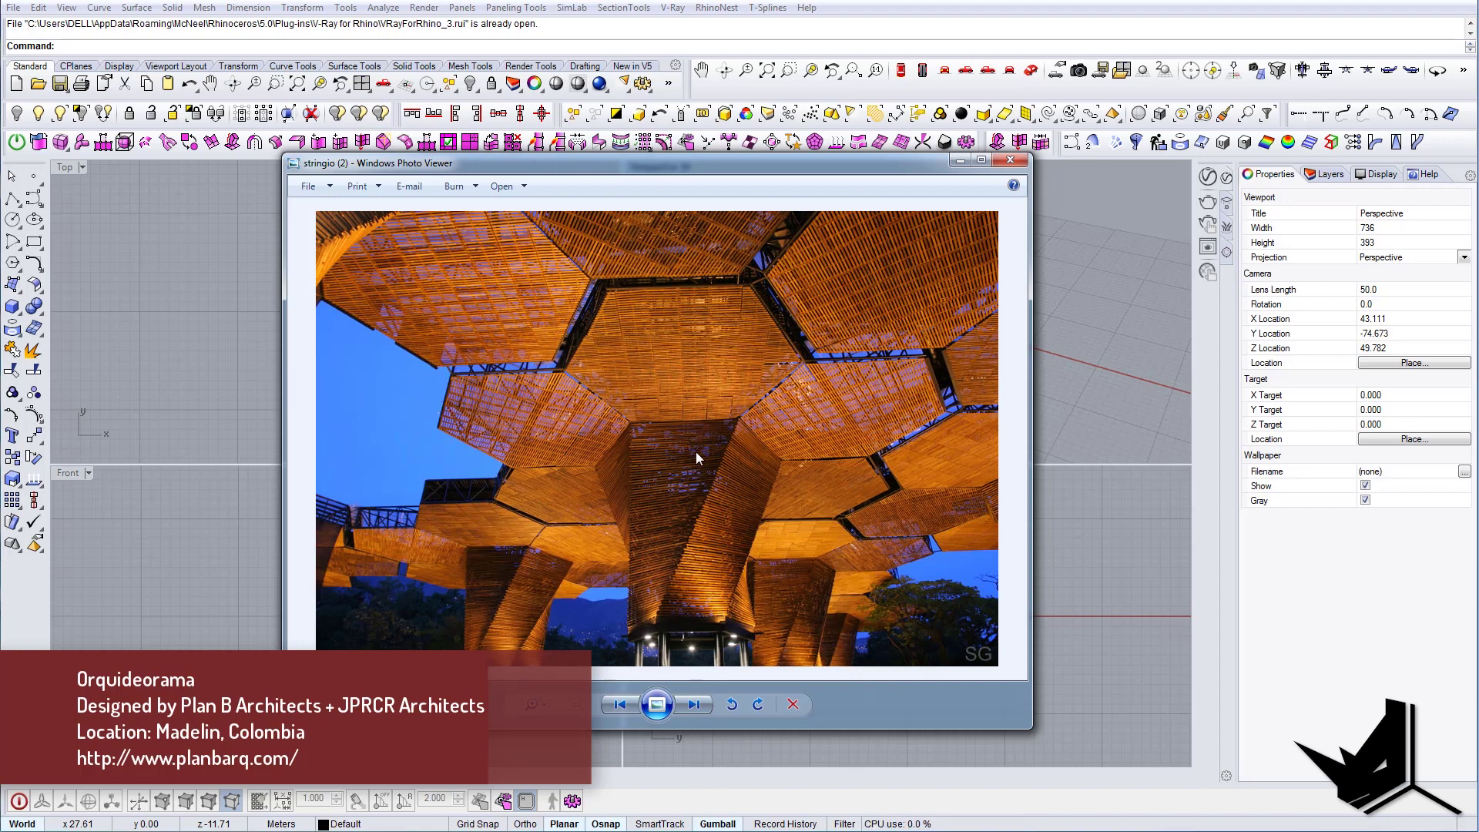
click(696, 704)
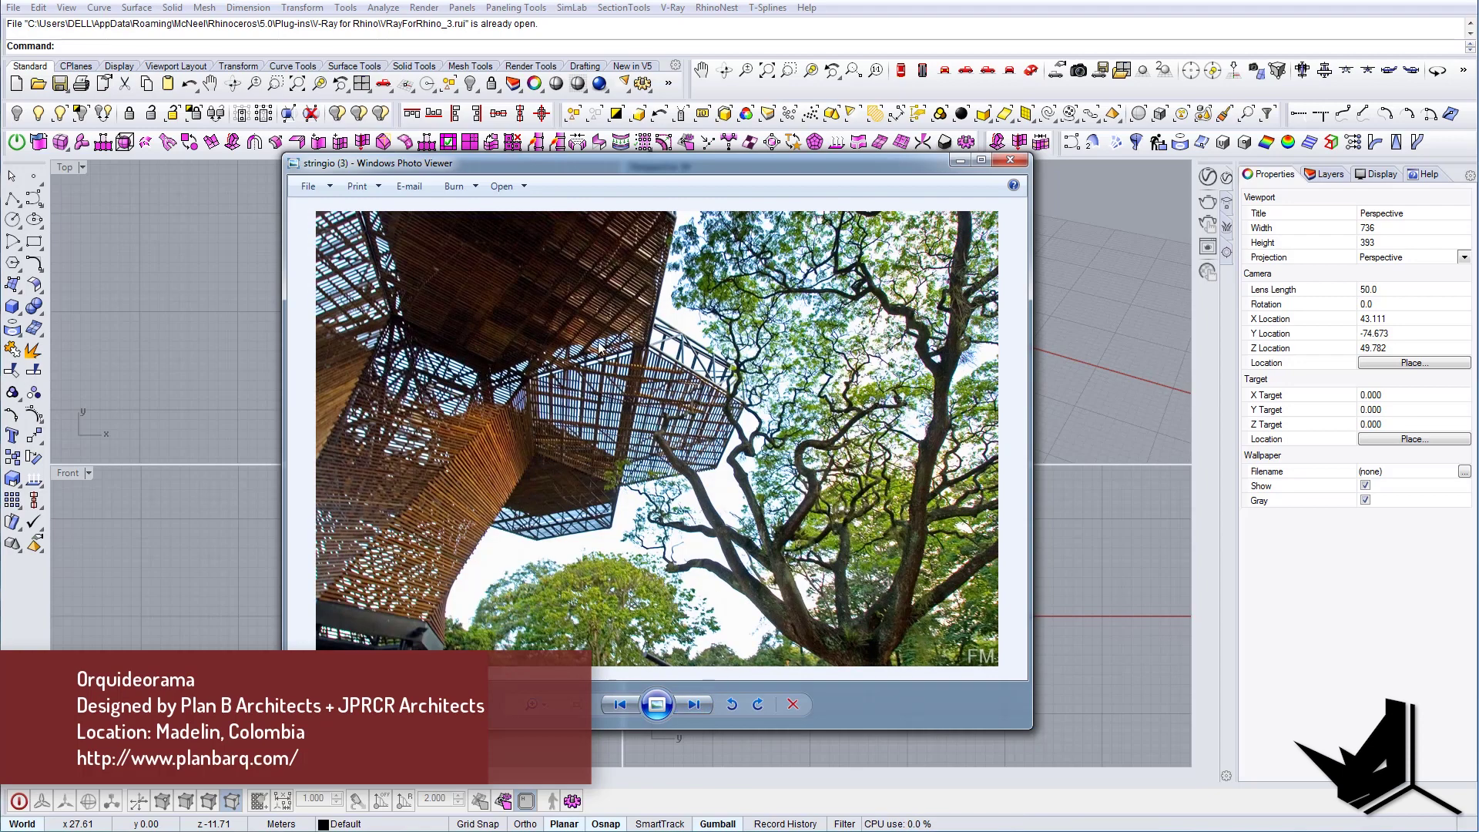
click(695, 704)
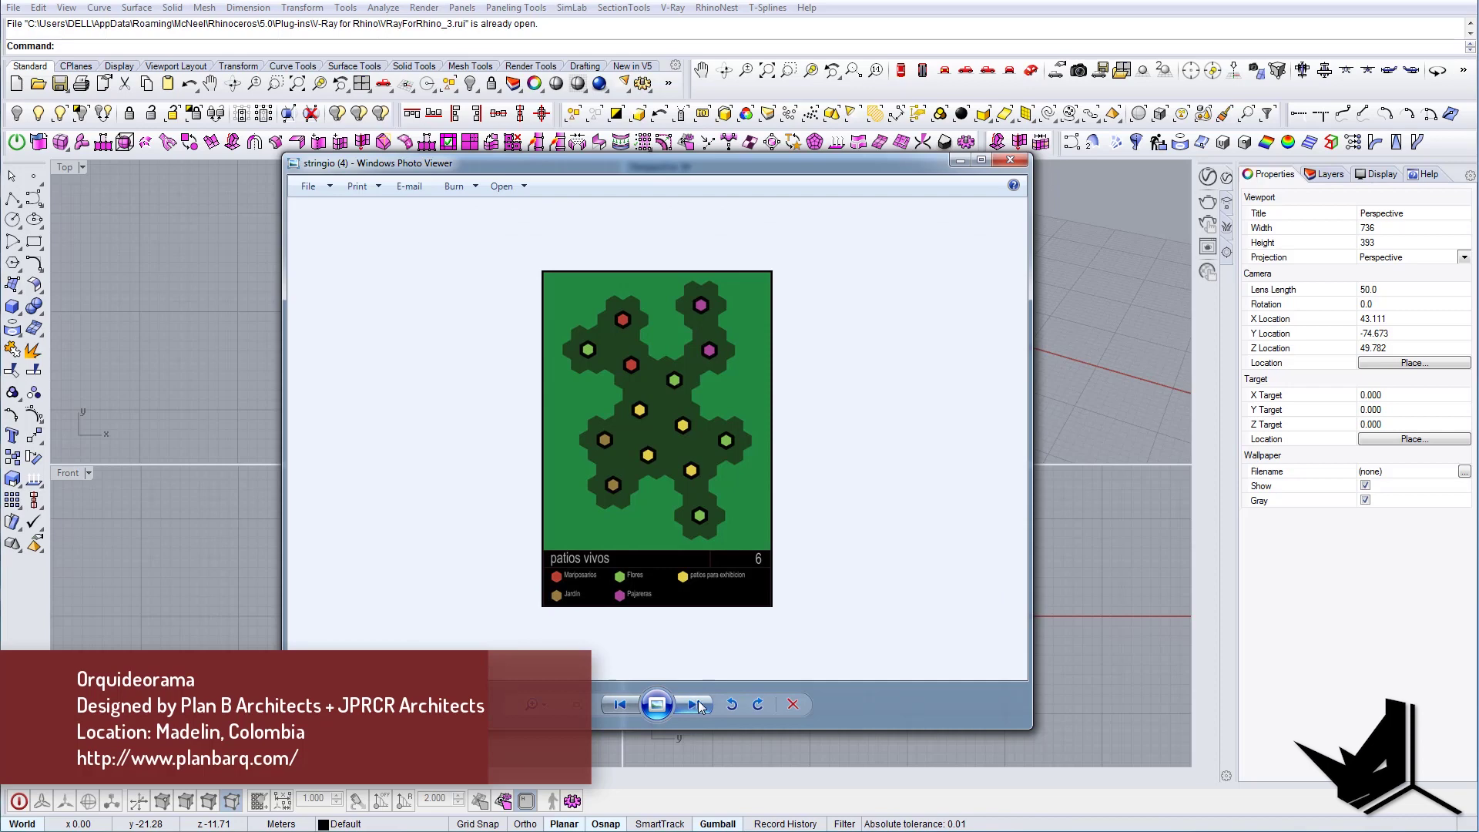
click(696, 704)
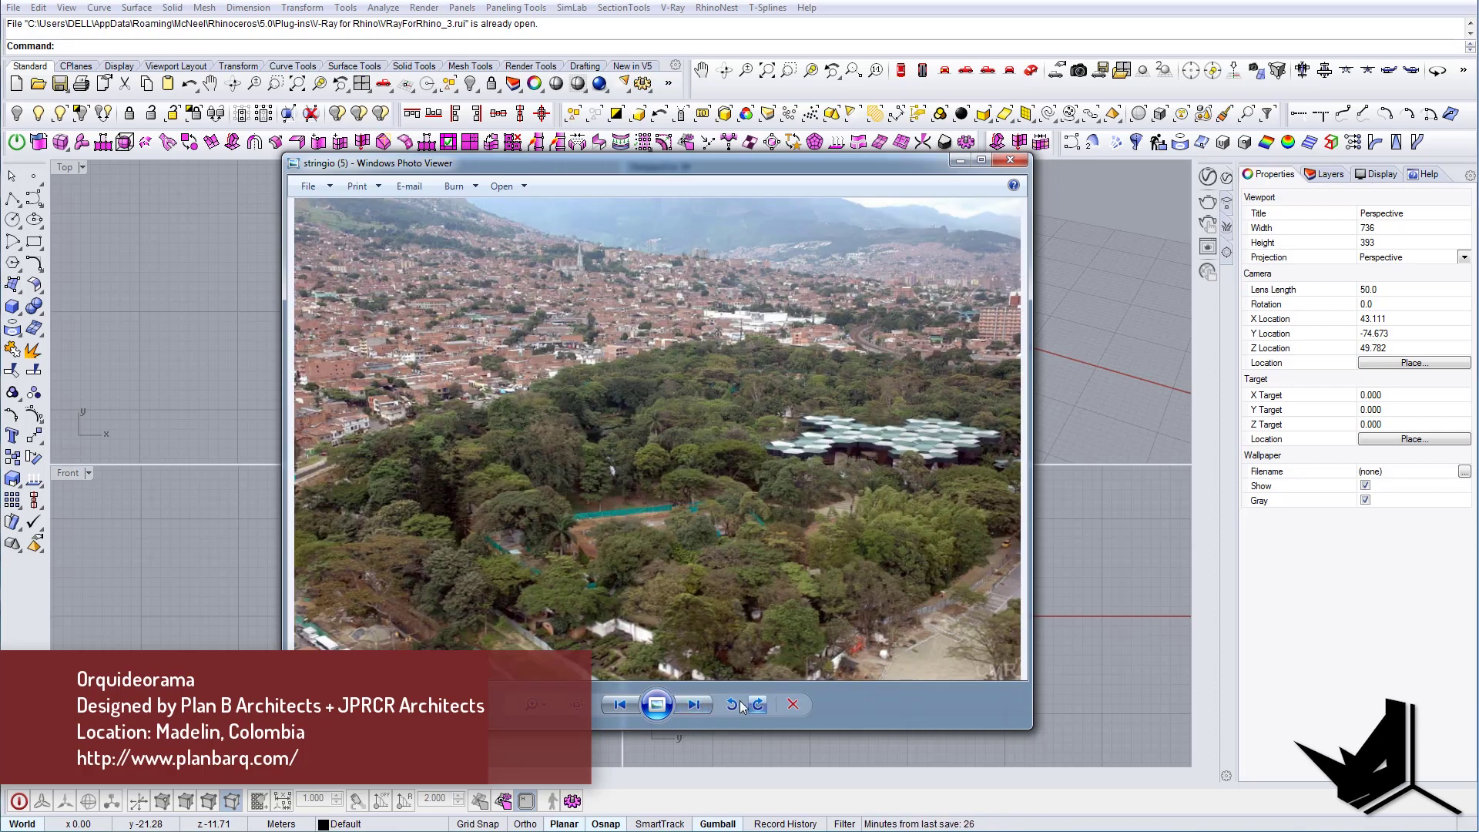
click(695, 704)
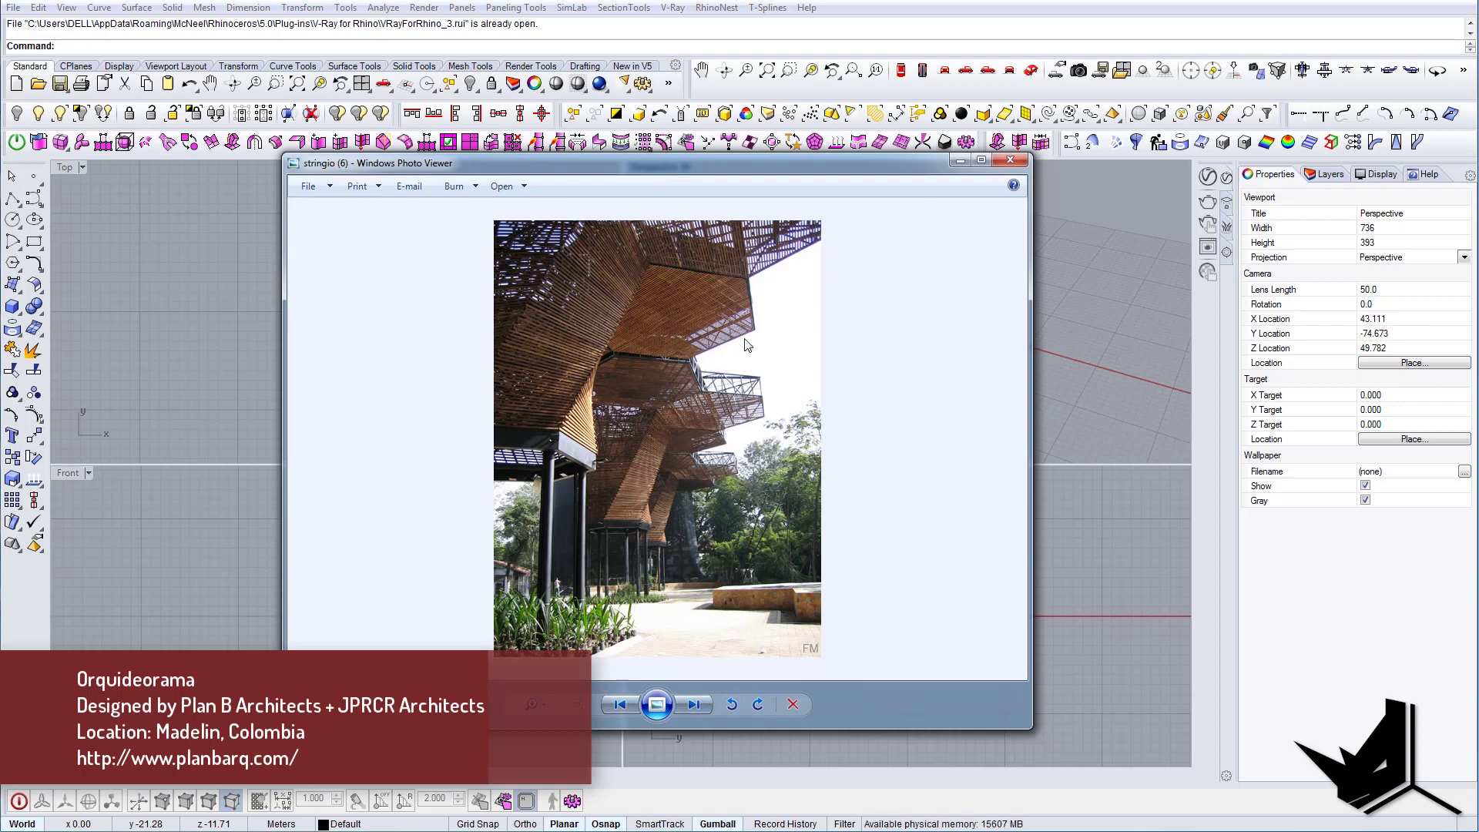
click(695, 704)
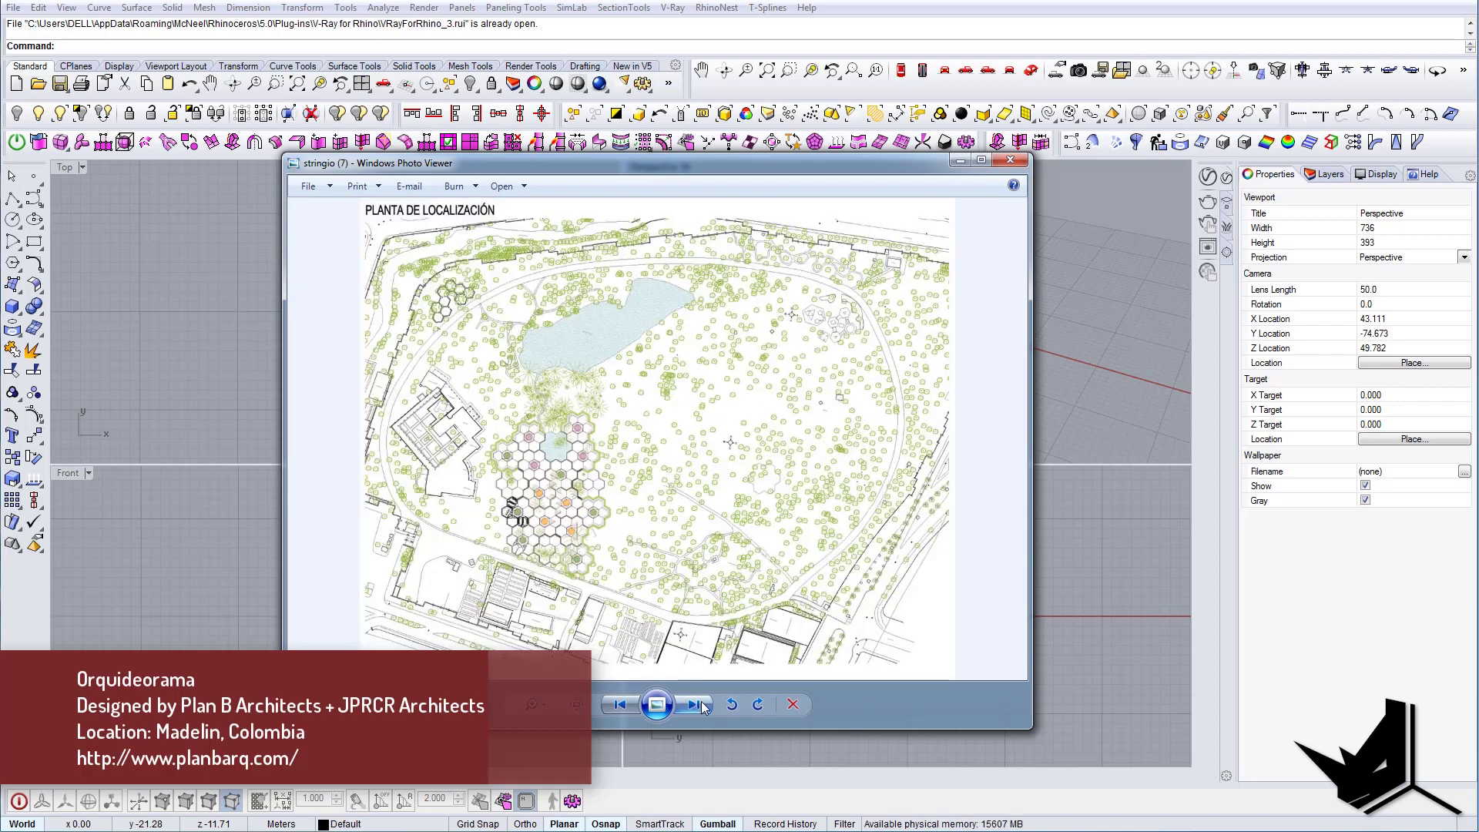
click(696, 704)
click(686, 705)
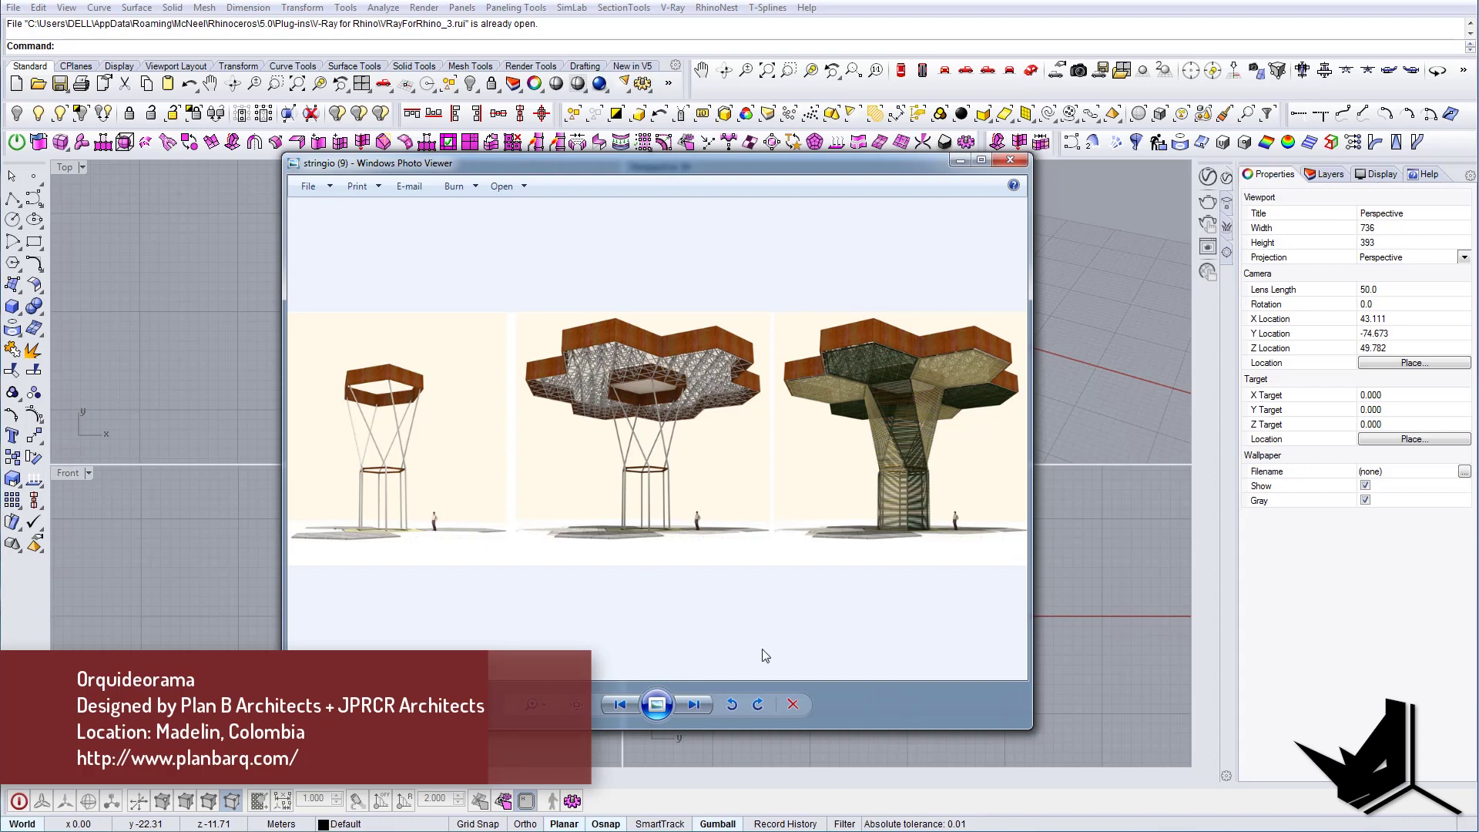
click(696, 704)
click(619, 706)
click(693, 704)
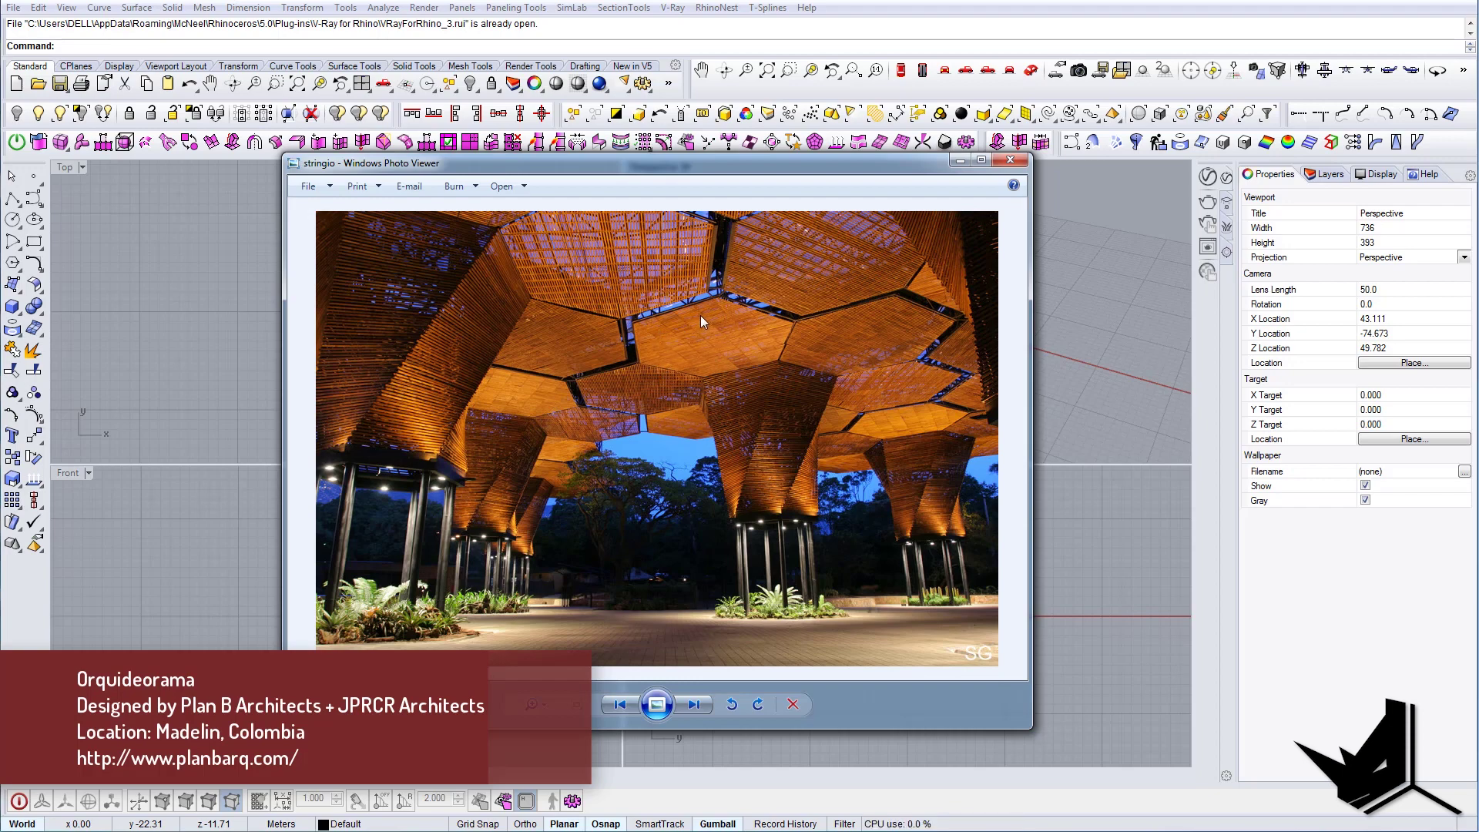
click(621, 705)
click(623, 705)
click(622, 705)
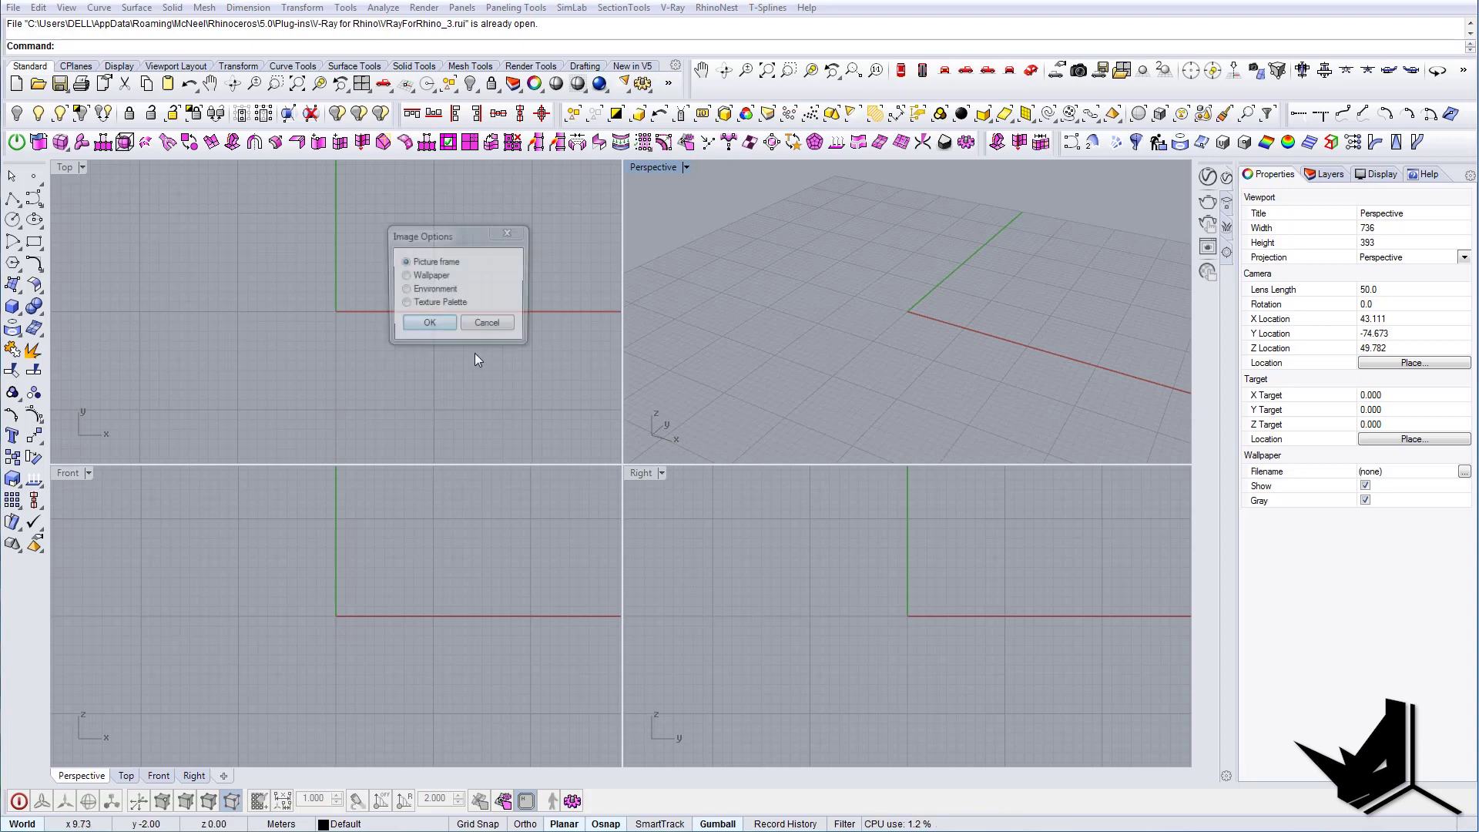
Insert the hexagonal floor plan image as a picture frame in the Top view, just above the X axis.
click(429, 323)
click(234, 348)
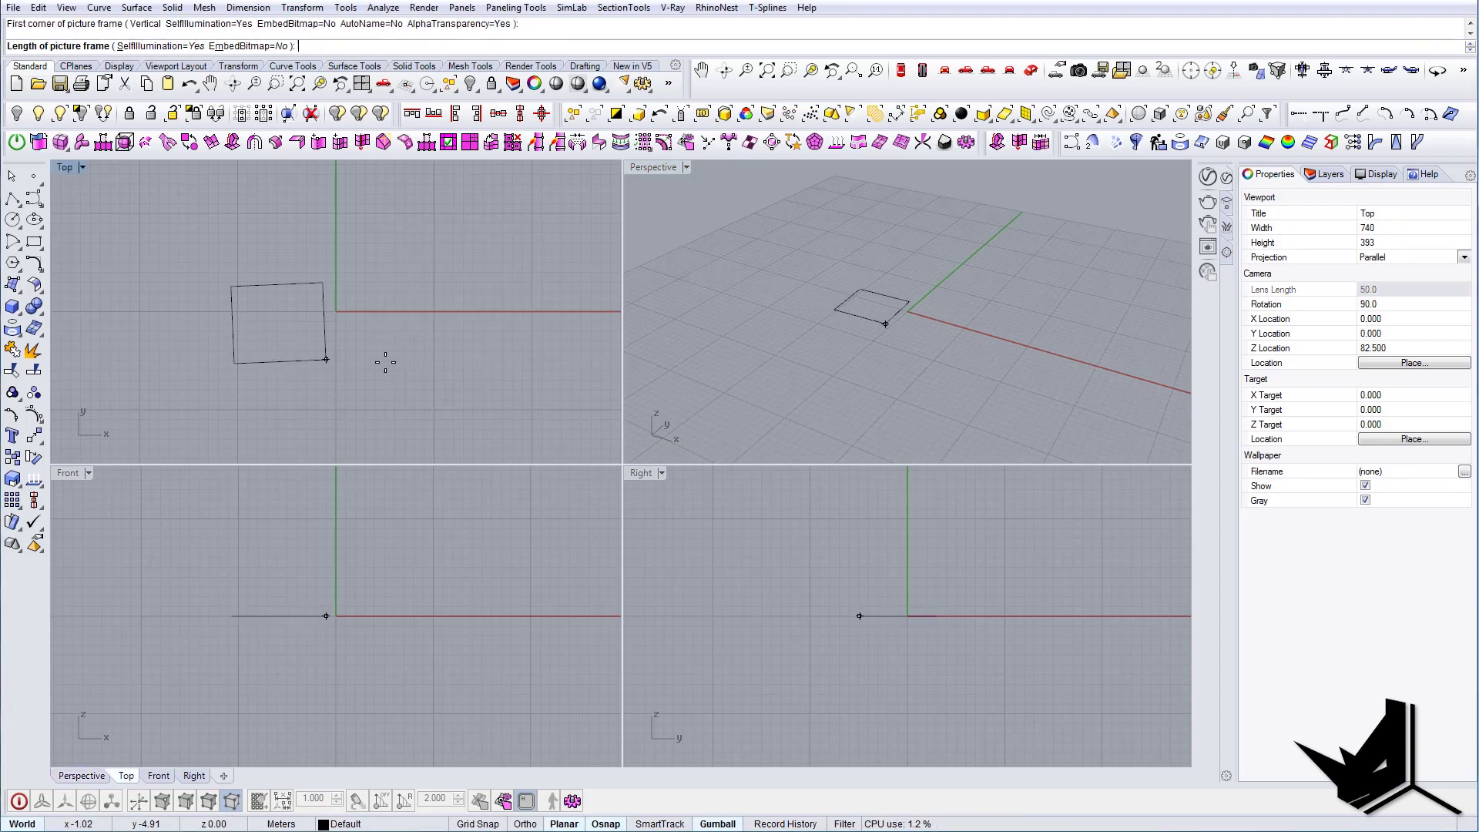
click(437, 309)
scroll(350, 311, up, 6)
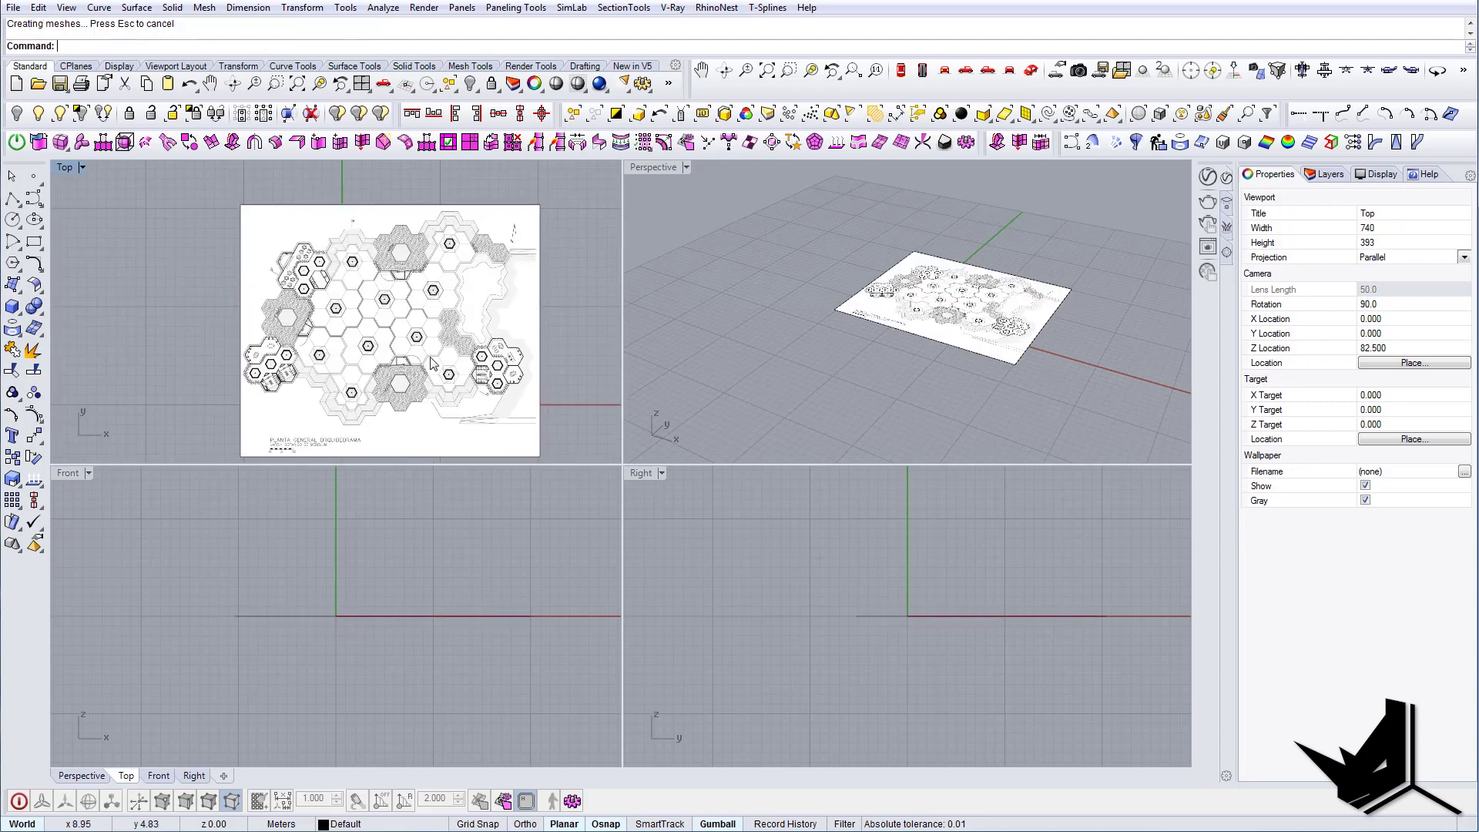
scroll(351, 310, up, 2)
scroll(385, 310, down, 6)
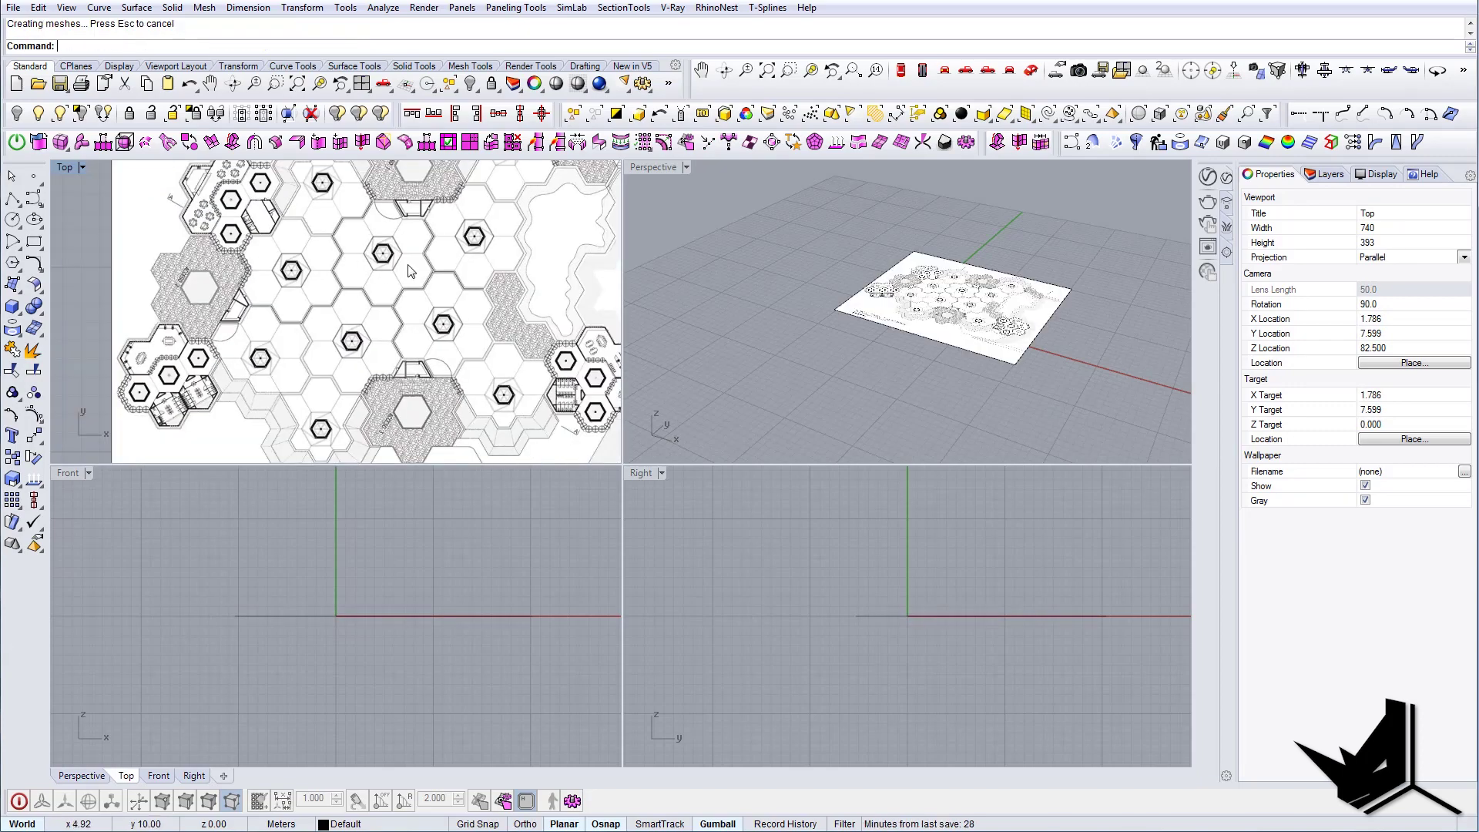
Draw a six-sided inscribed polygon centred on one column, tracing the thin hexagon around it on the plan.
scroll(406, 310, up, 3)
scroll(410, 319, up, 3)
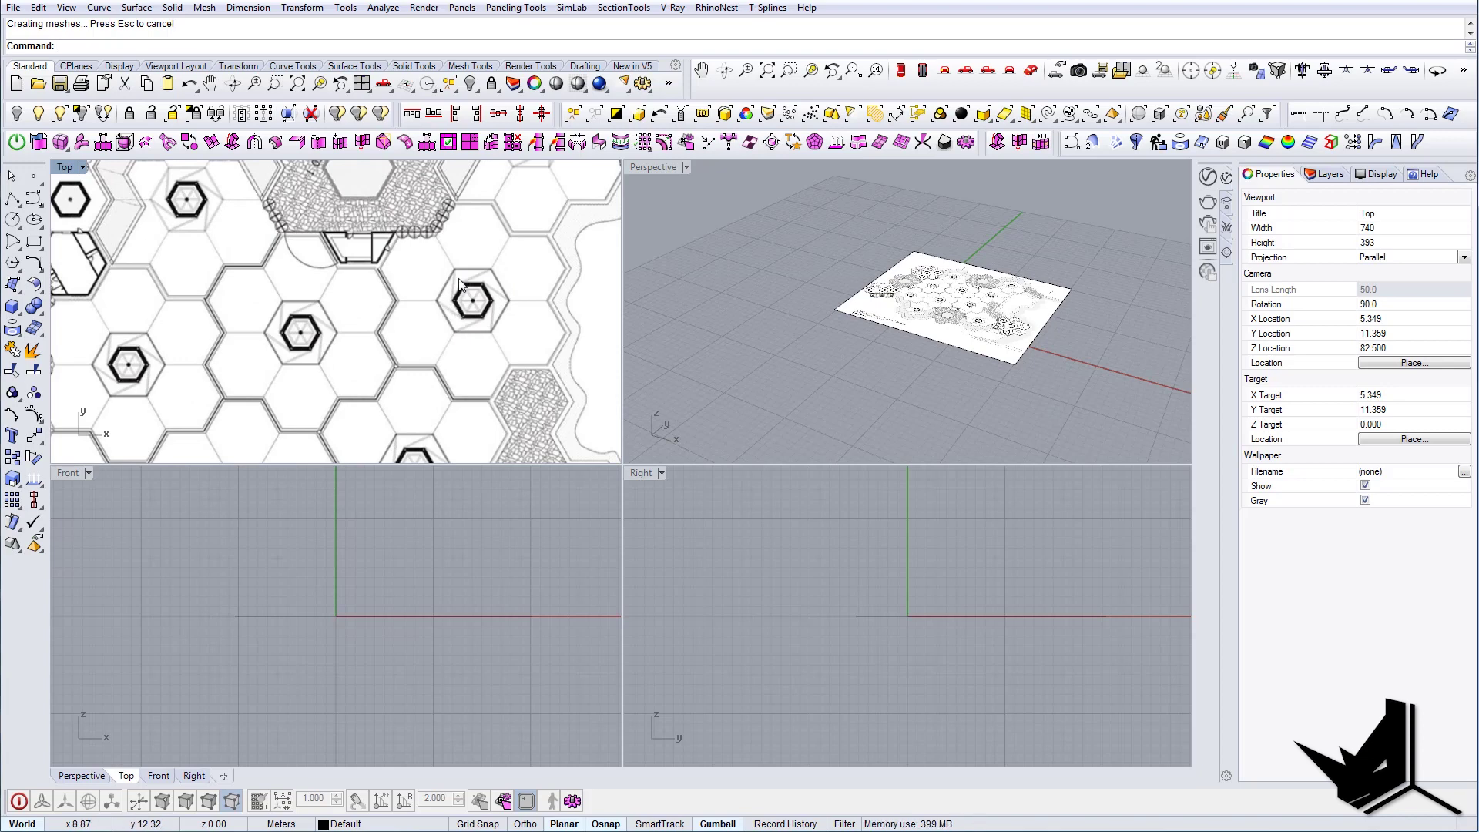
right_drag(239, 277, 279, 282)
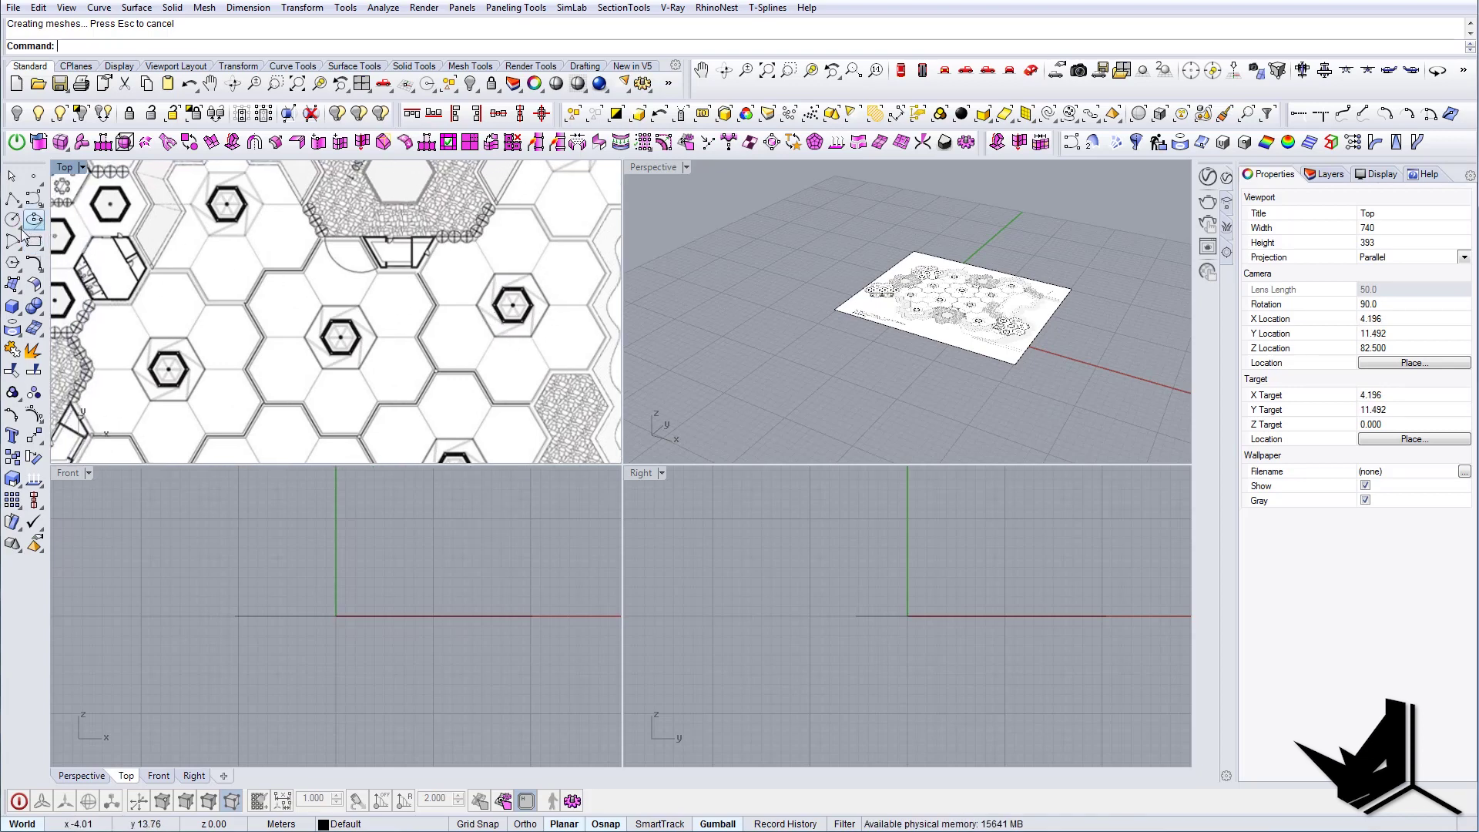
click(19, 265)
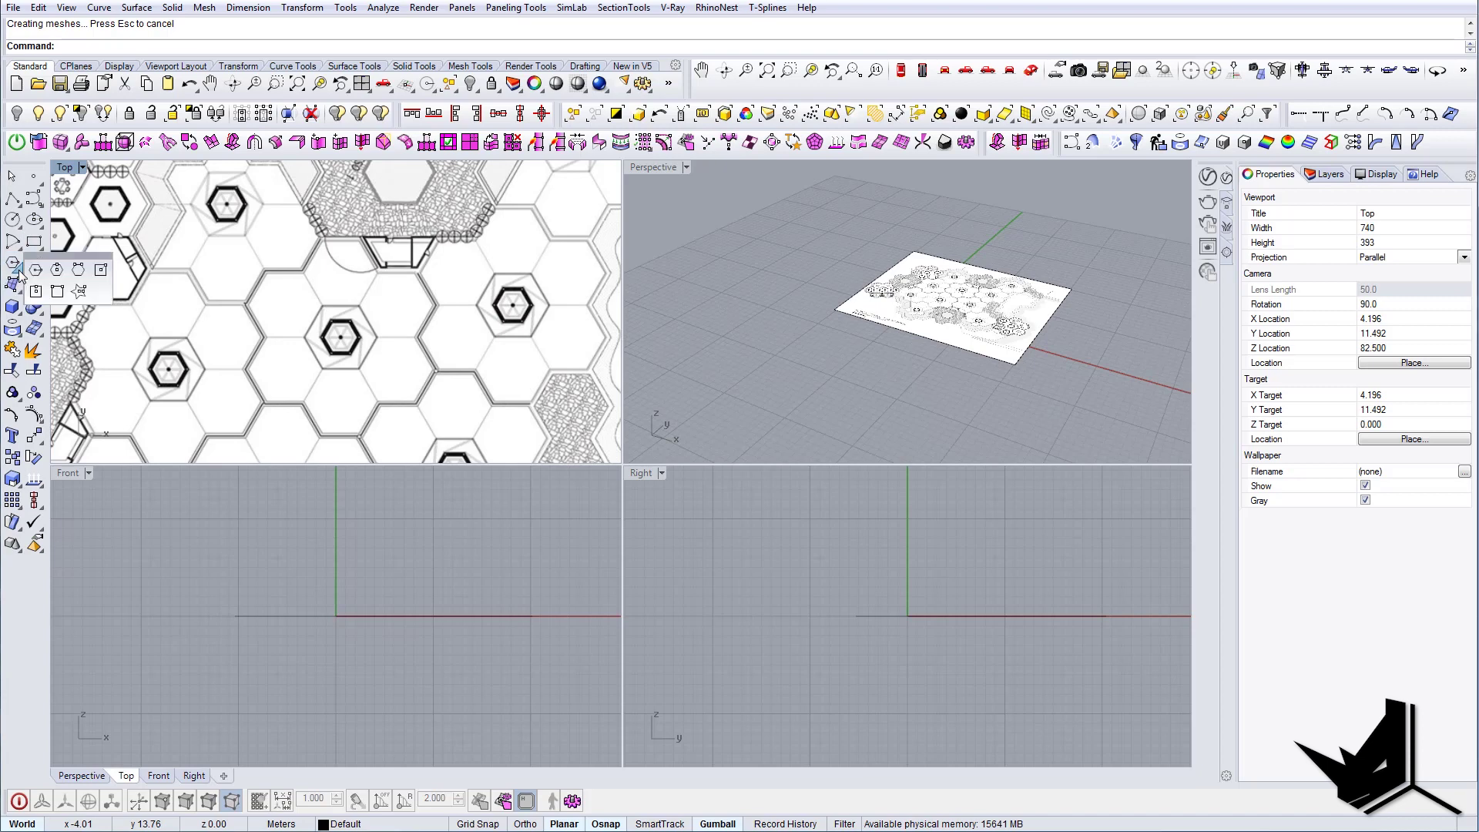
click(35, 271)
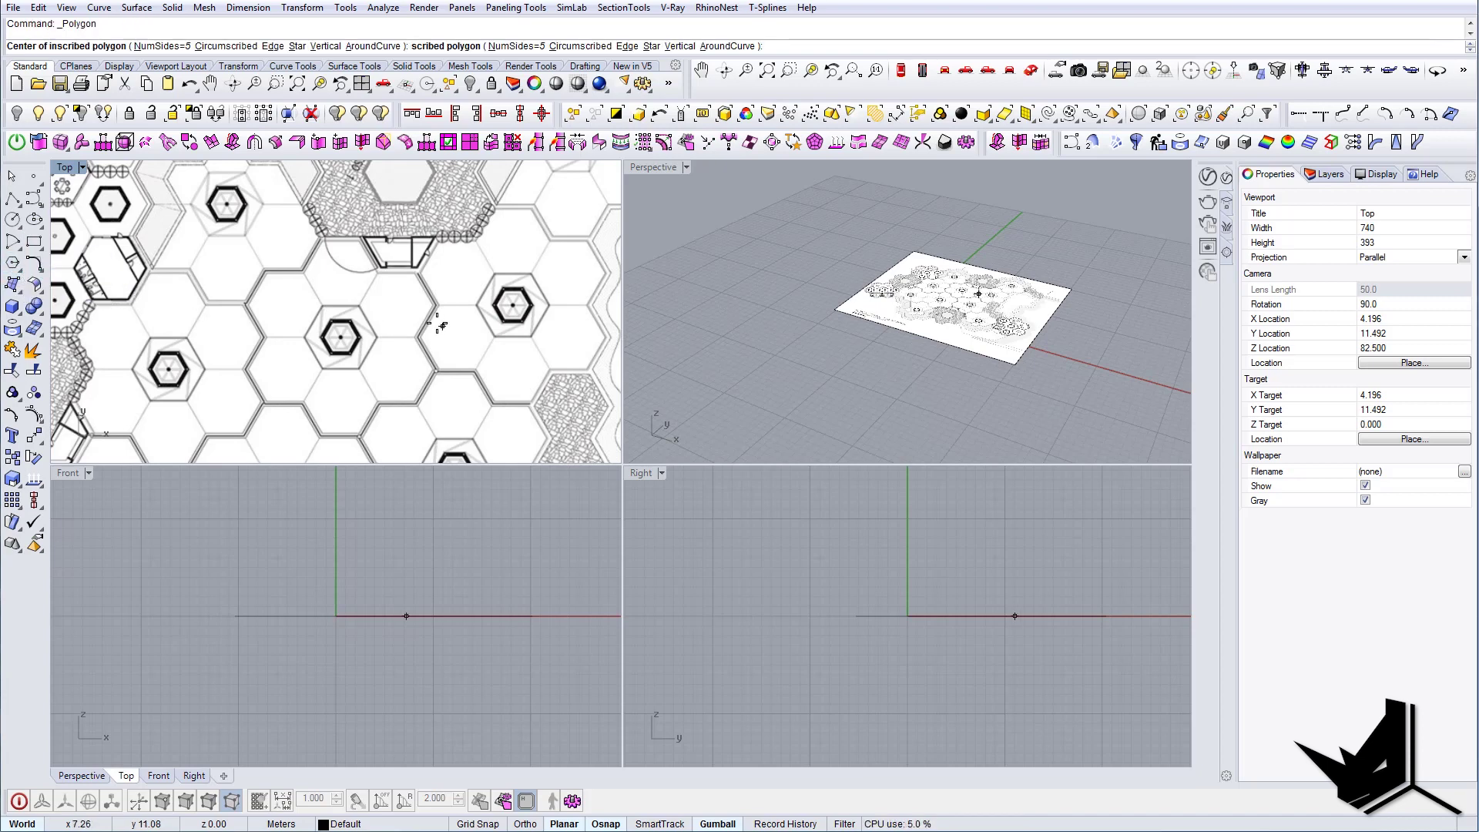
click(161, 47)
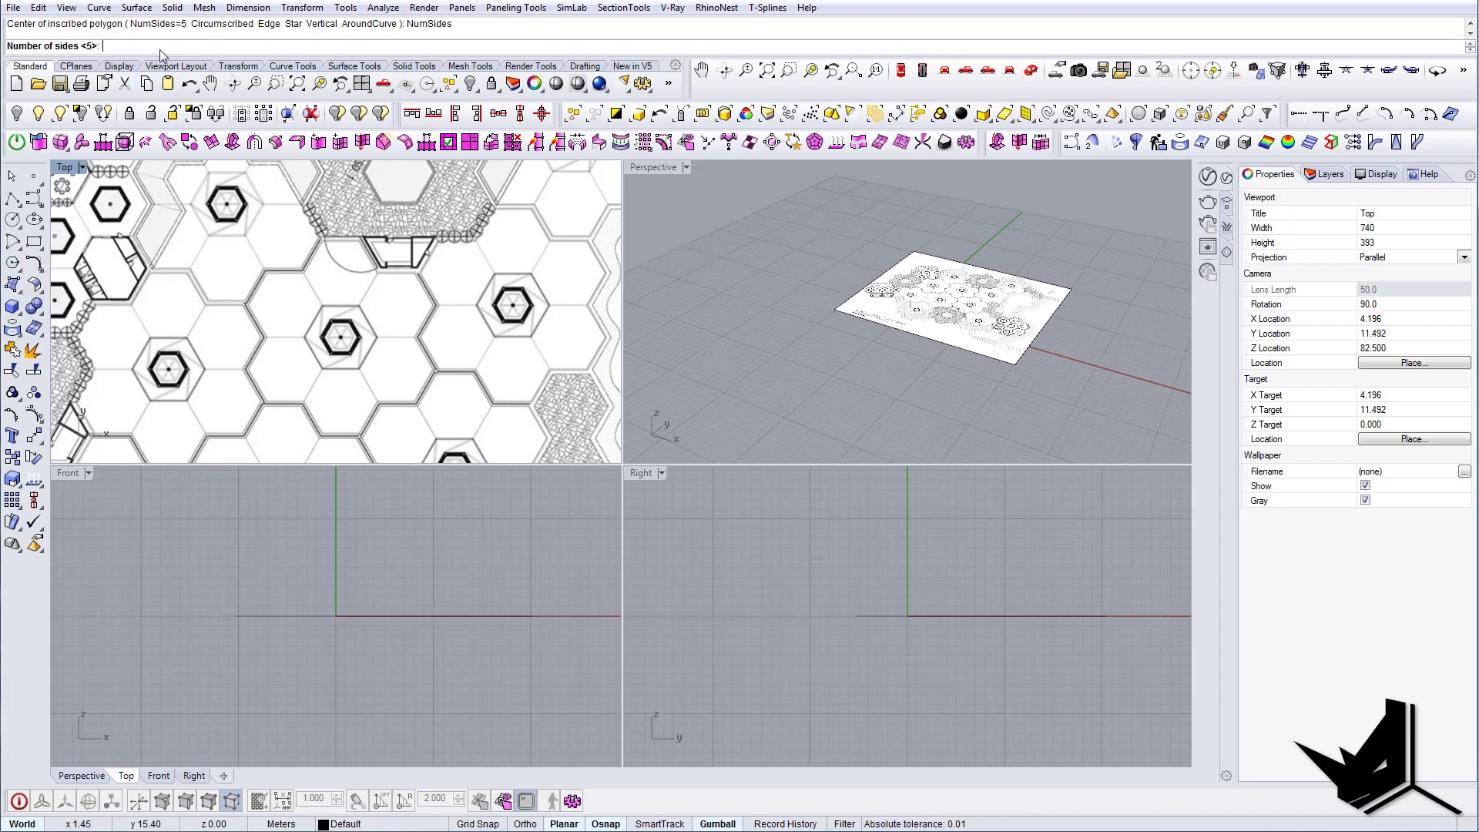
text(6)
key(Return)
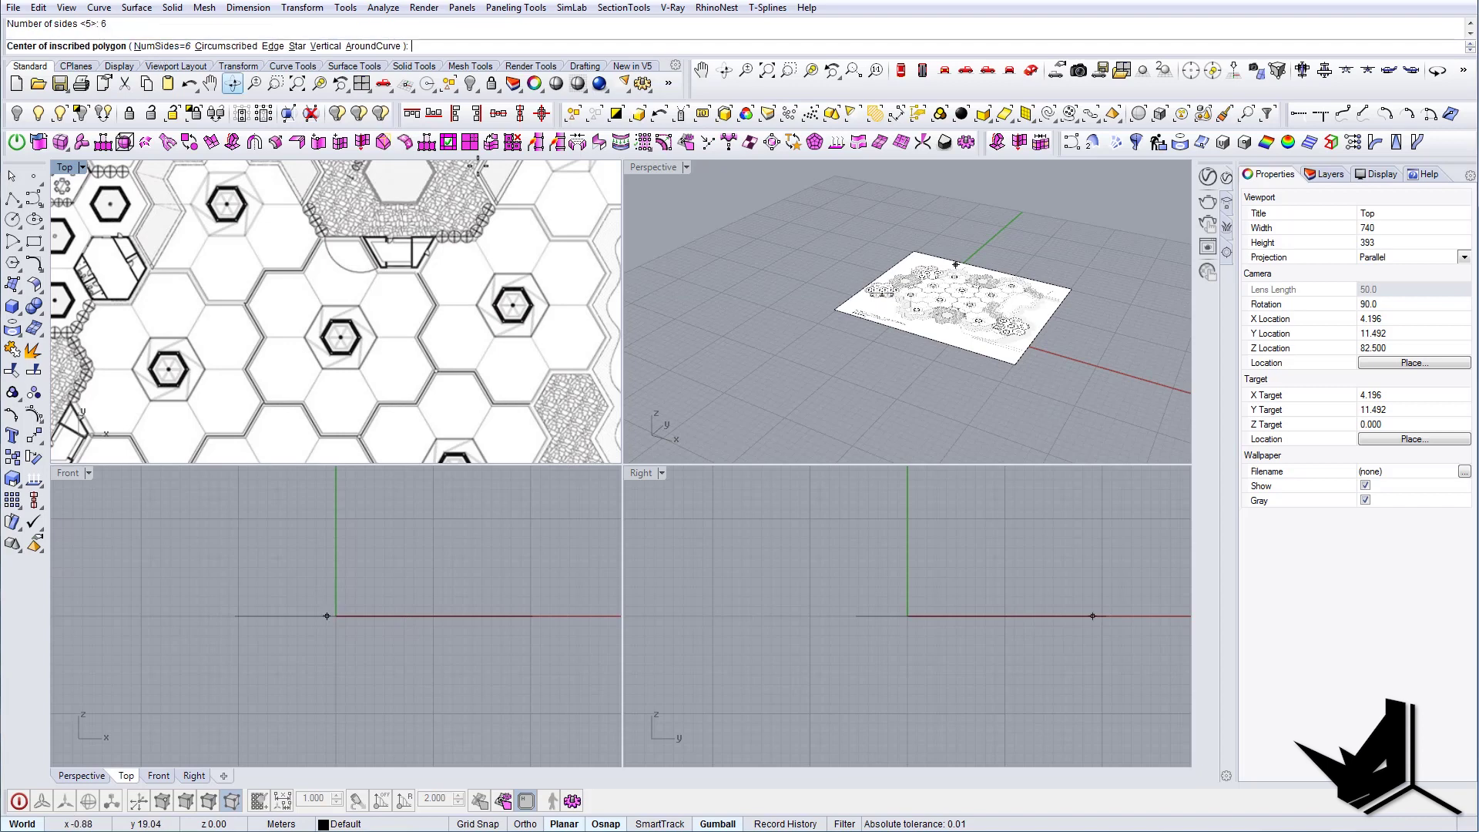
scroll(340, 337, up, 5)
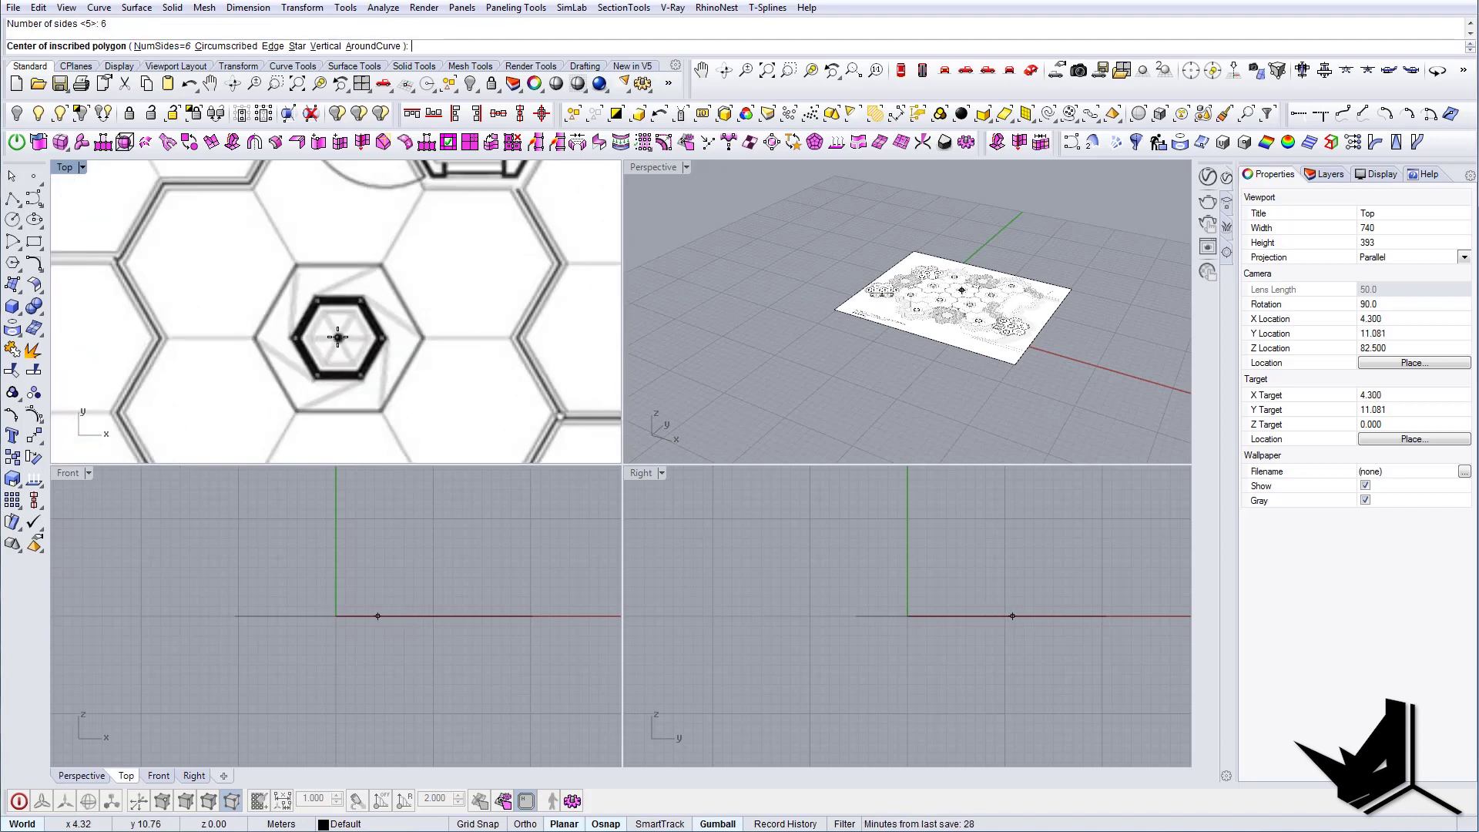
click(338, 338)
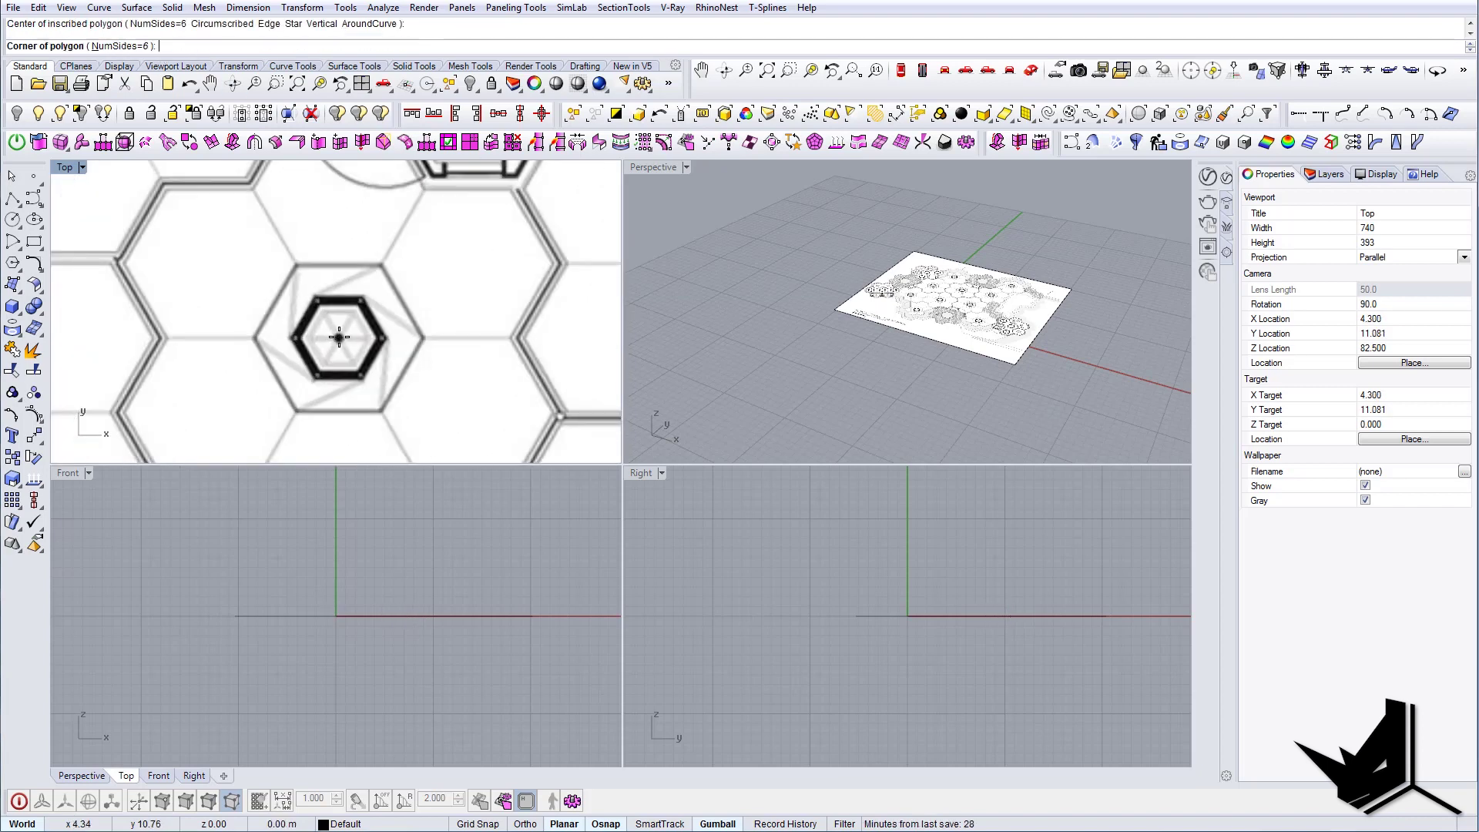
click(415, 325)
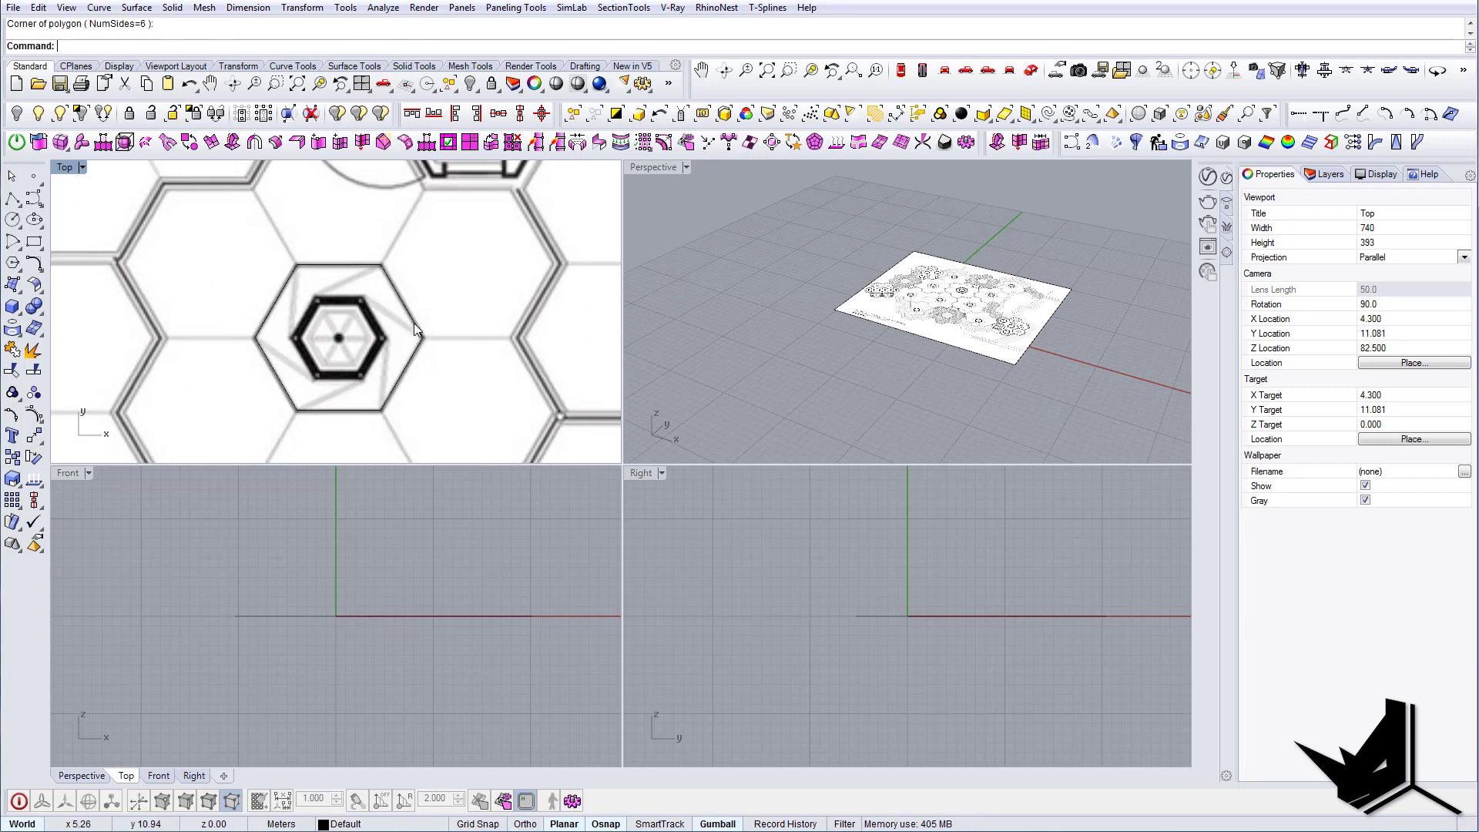
click(414, 322)
click(481, 368)
scroll(451, 333, down, 5)
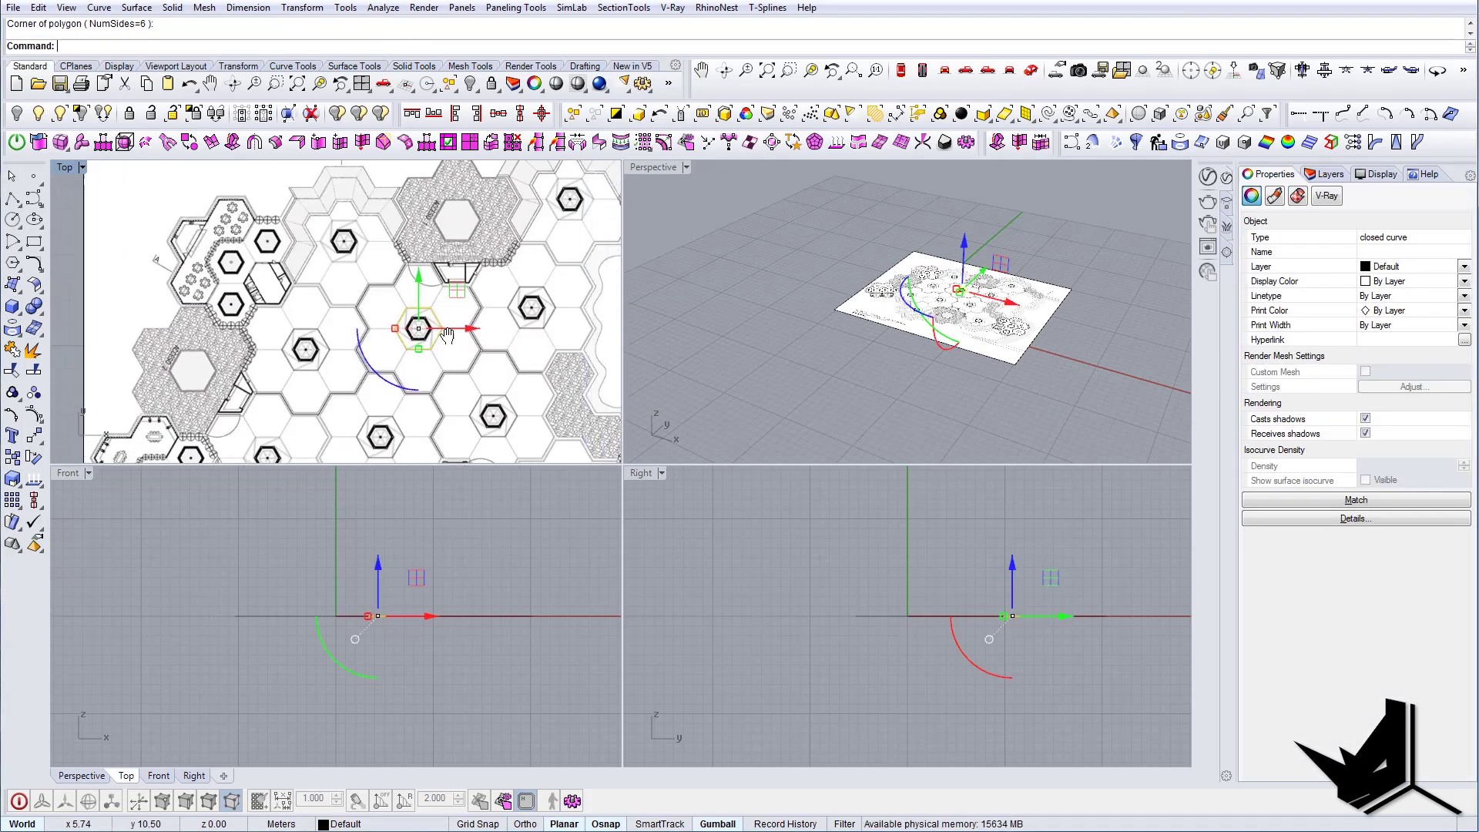
scroll(447, 333, up, 5)
key(Escape)
scroll(451, 339, down, 5)
scroll(452, 340, up, 5)
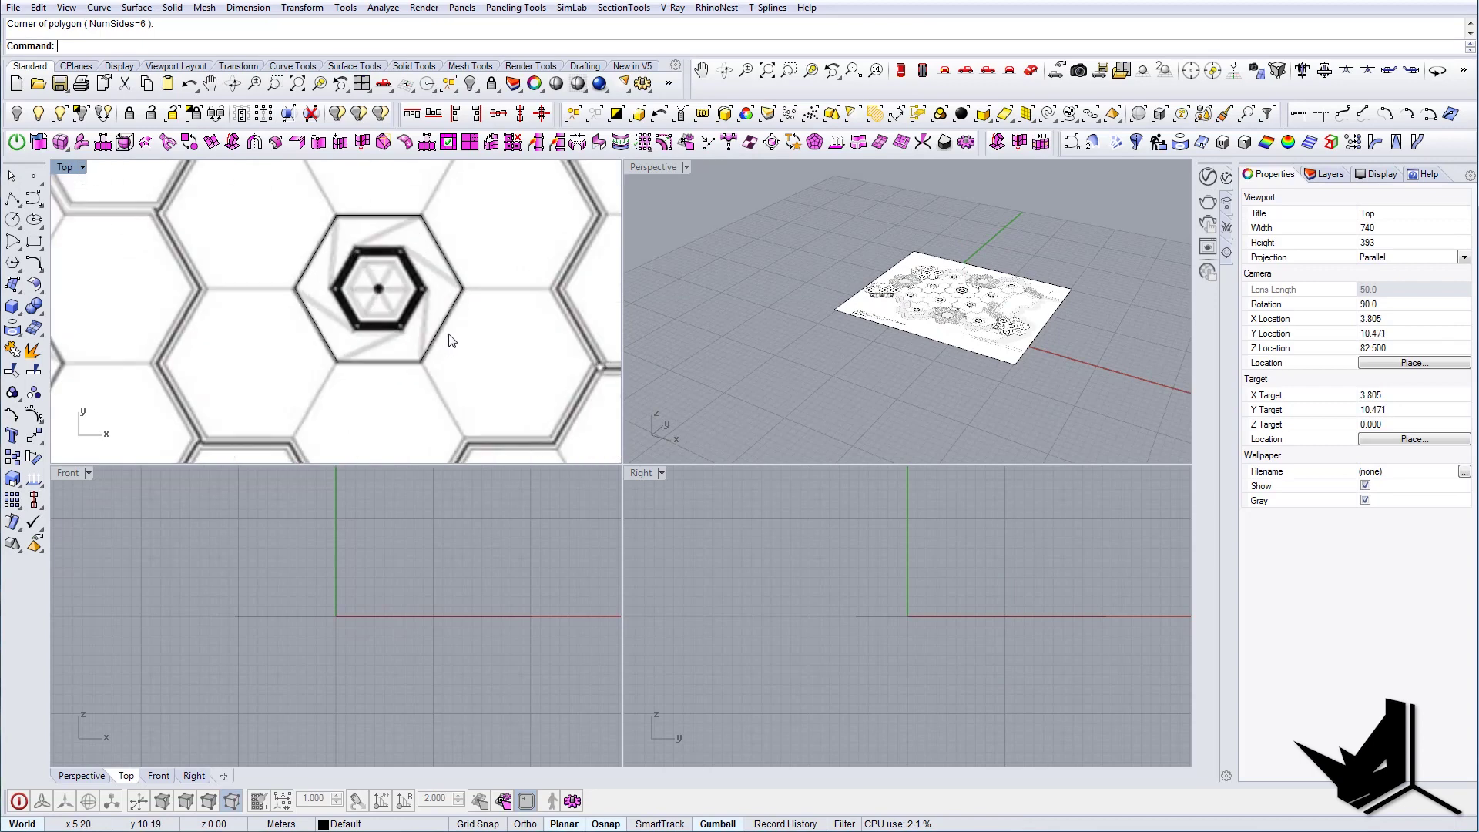
Copy the traced hexagon from its upper-left corner to its right corner, adding an adjoining hexagon at the lower right.
click(451, 340)
click(485, 371)
text(copy)
key(Return)
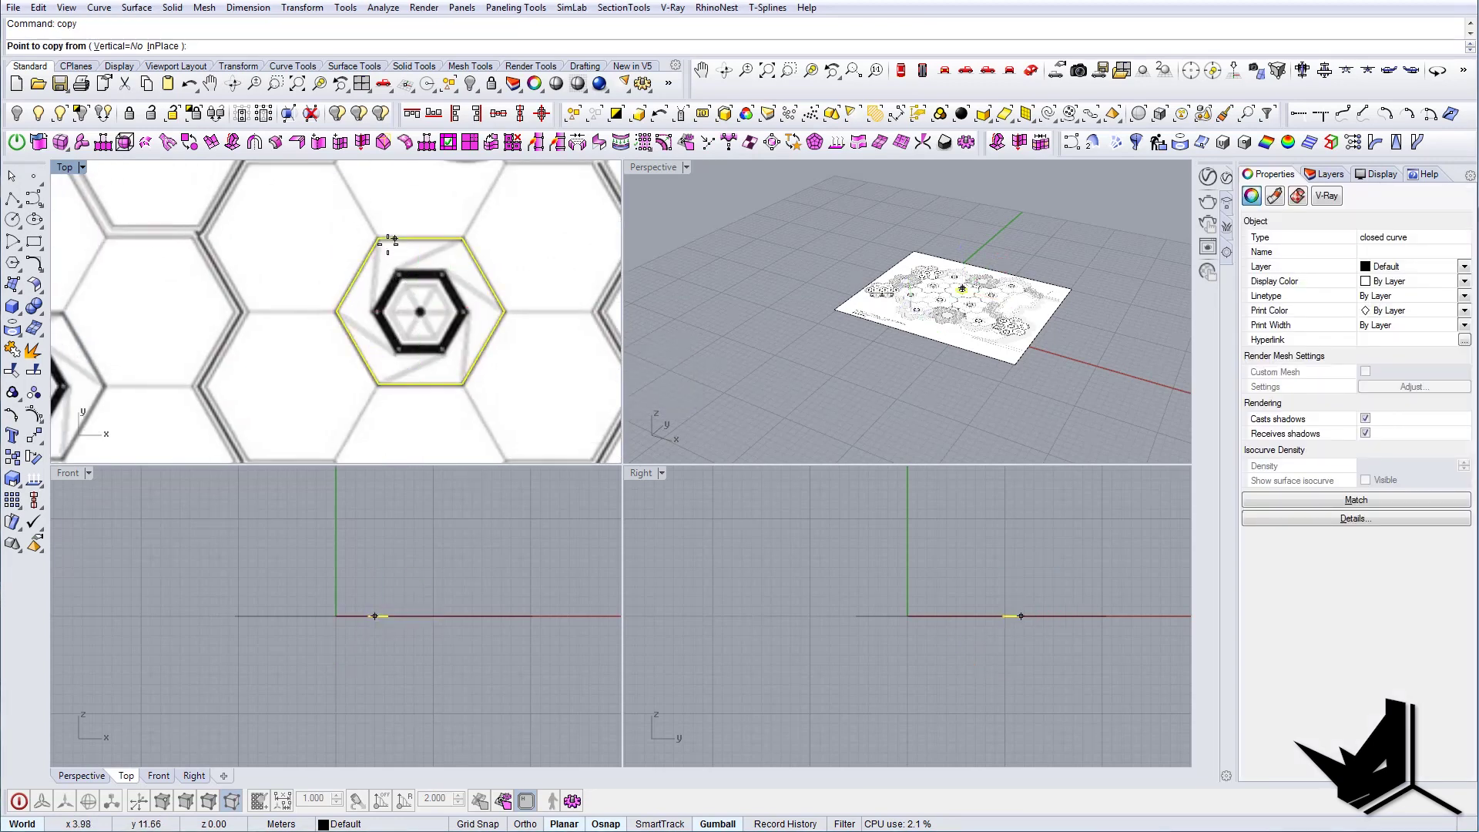
click(378, 239)
click(504, 312)
key(Return)
scroll(514, 329, down, 2)
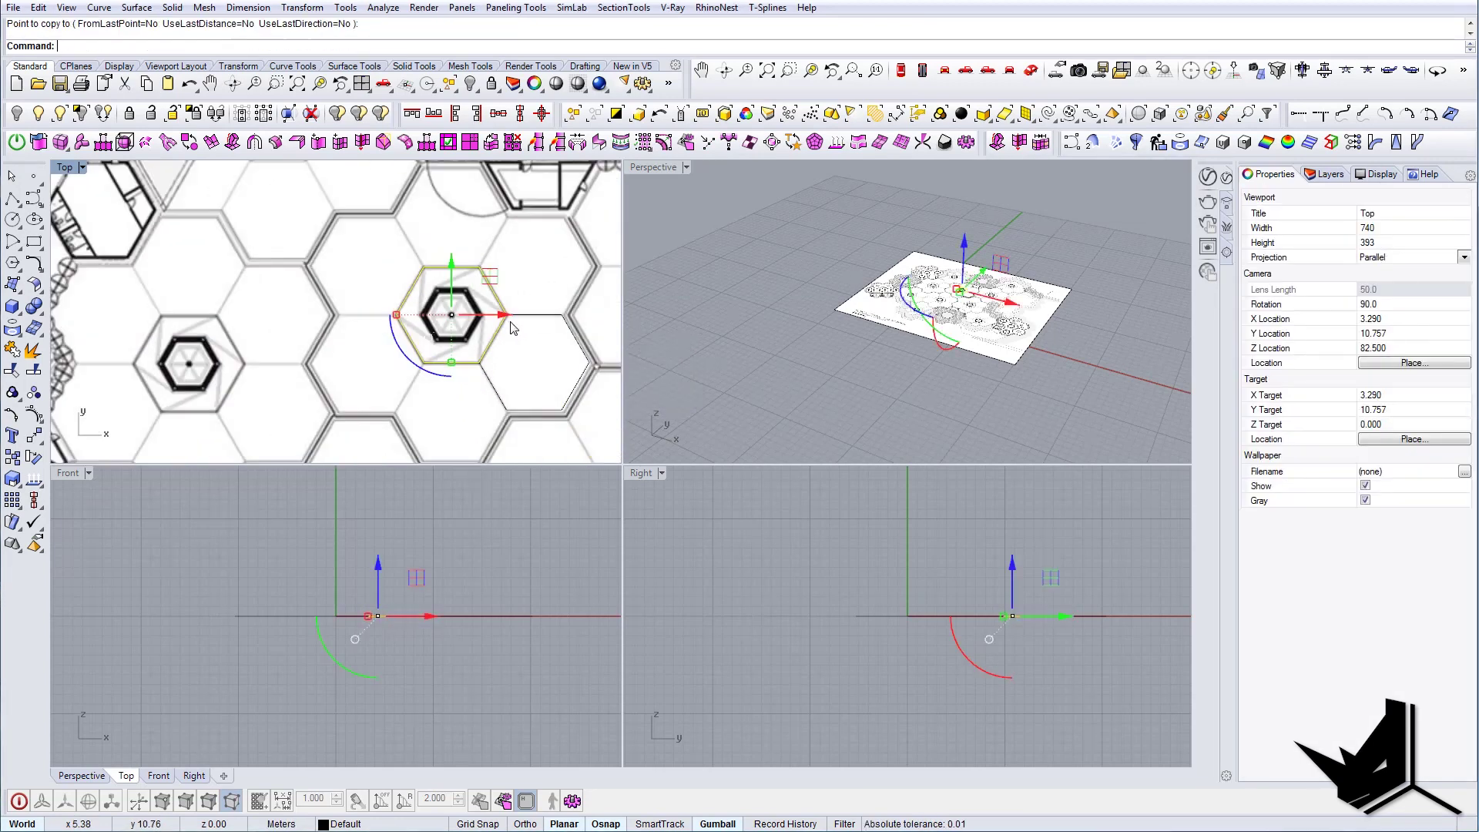
key(Escape)
Hide the floor plan picture frame, leaving the two hexagons on an empty background.
right_drag(532, 329, 508, 332)
scroll(473, 310, down, 4)
scroll(473, 310, up, 2)
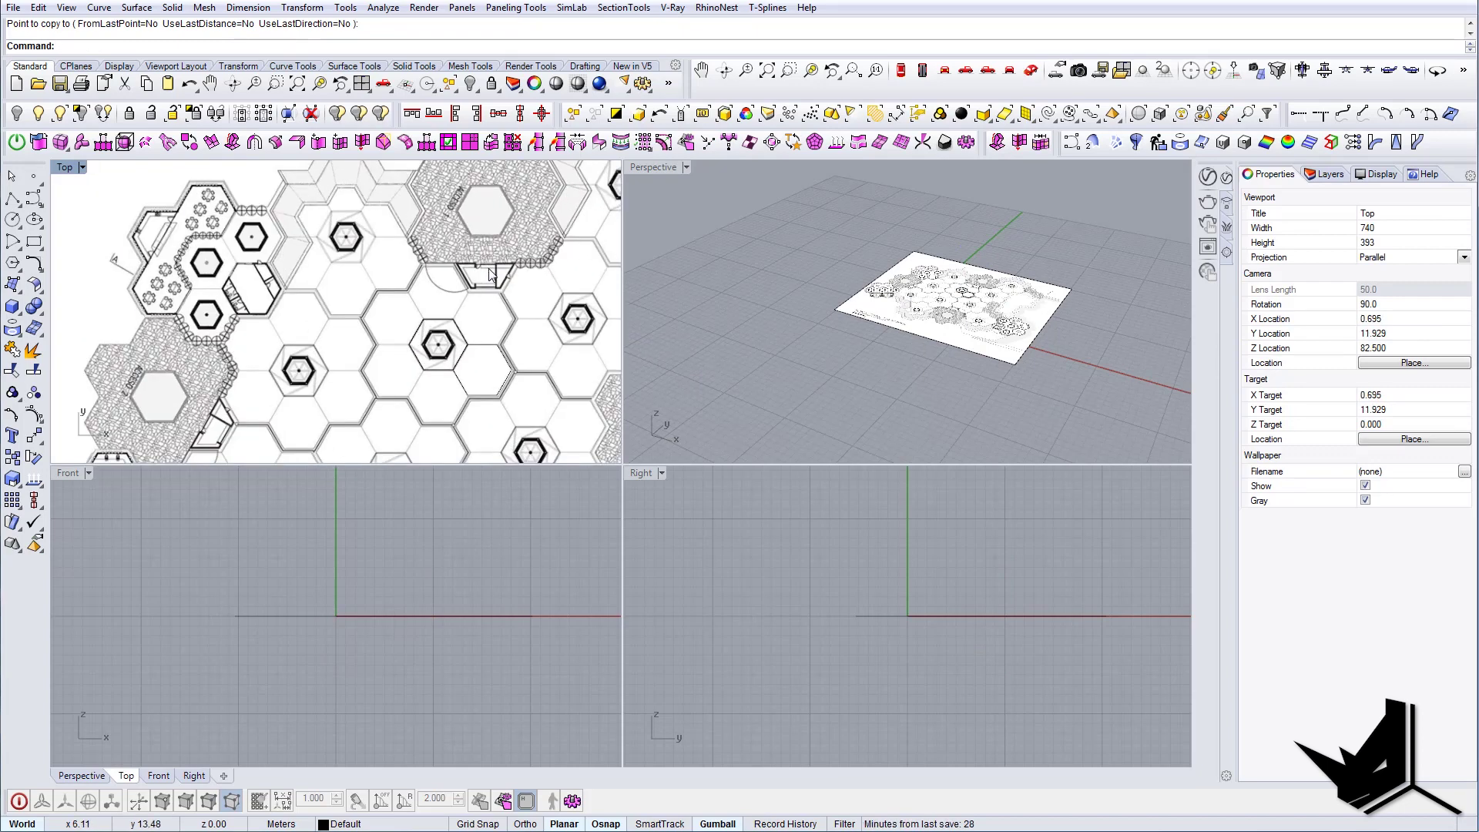
click(308, 246)
click(17, 113)
Copy the lower-right hexagon 1.80 m straight up, from its lower-left corner to its upper-left corner.
click(481, 337)
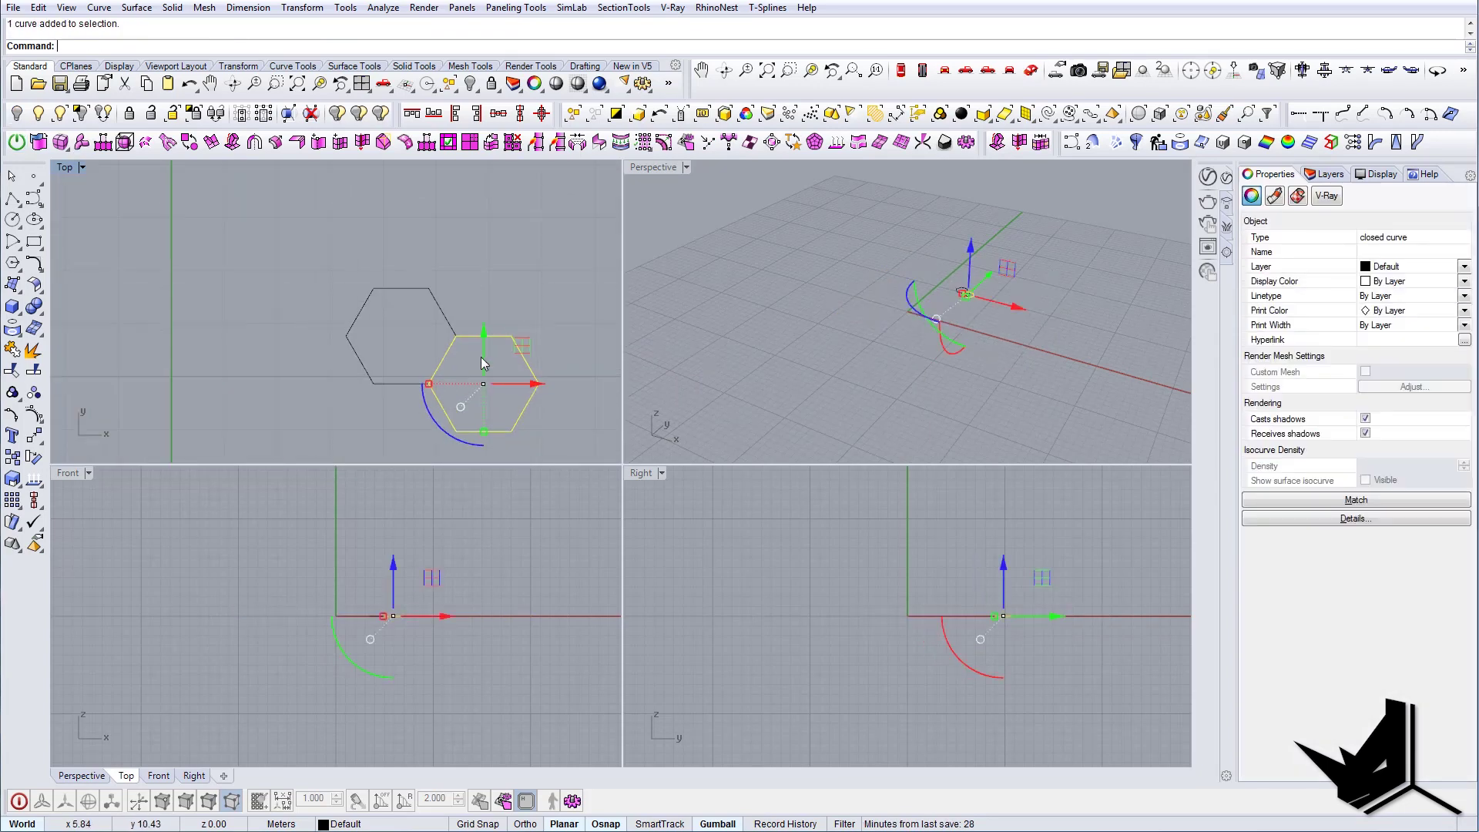
text(copy)
key(Return)
click(457, 431)
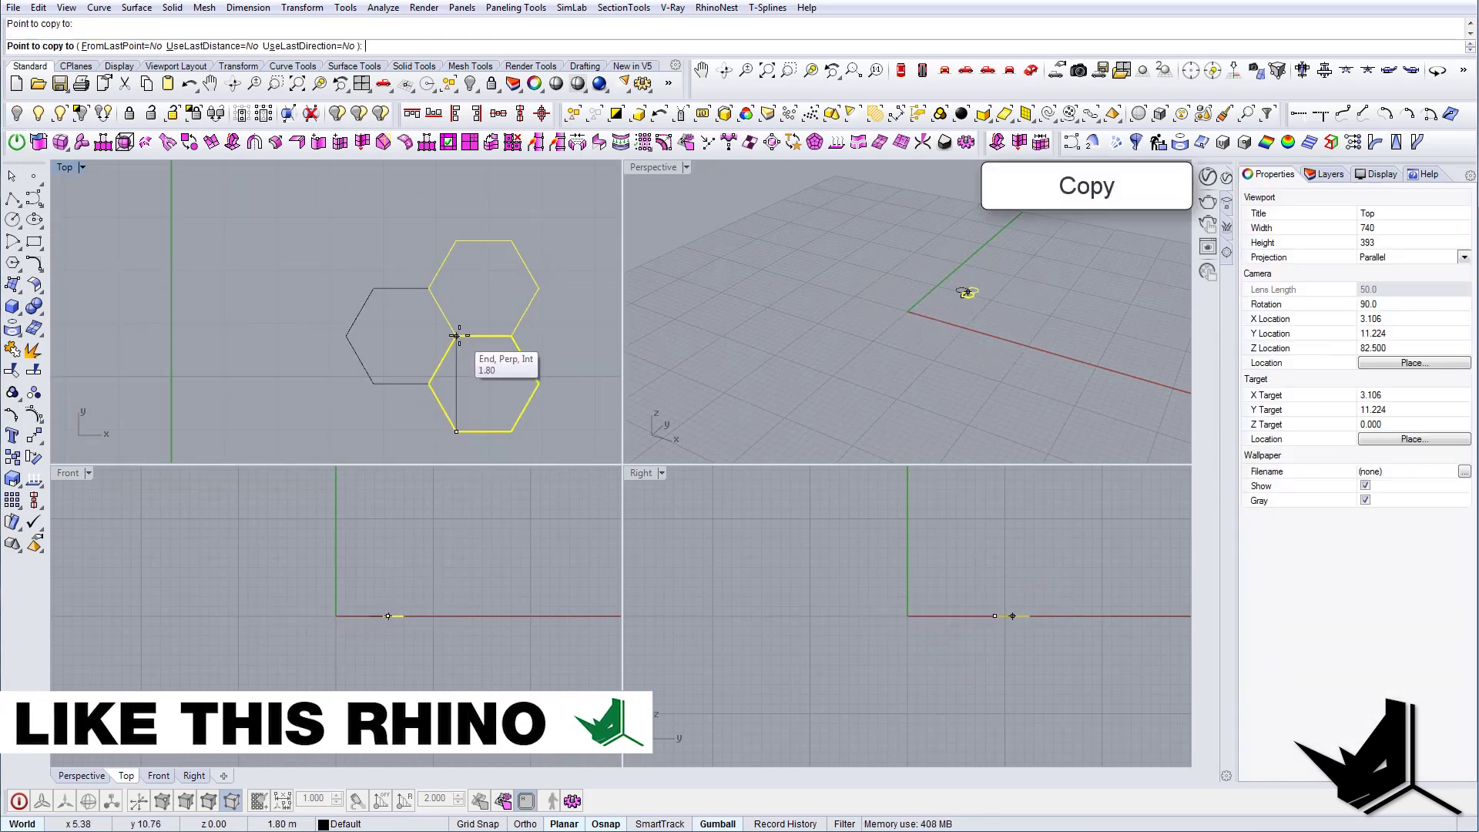
click(457, 337)
key(Return)
Copy the upper-right hexagon from its lower-left corner to the central hexagon's upper-left corner, so it sits directly above the central one.
key(Return)
click(456, 337)
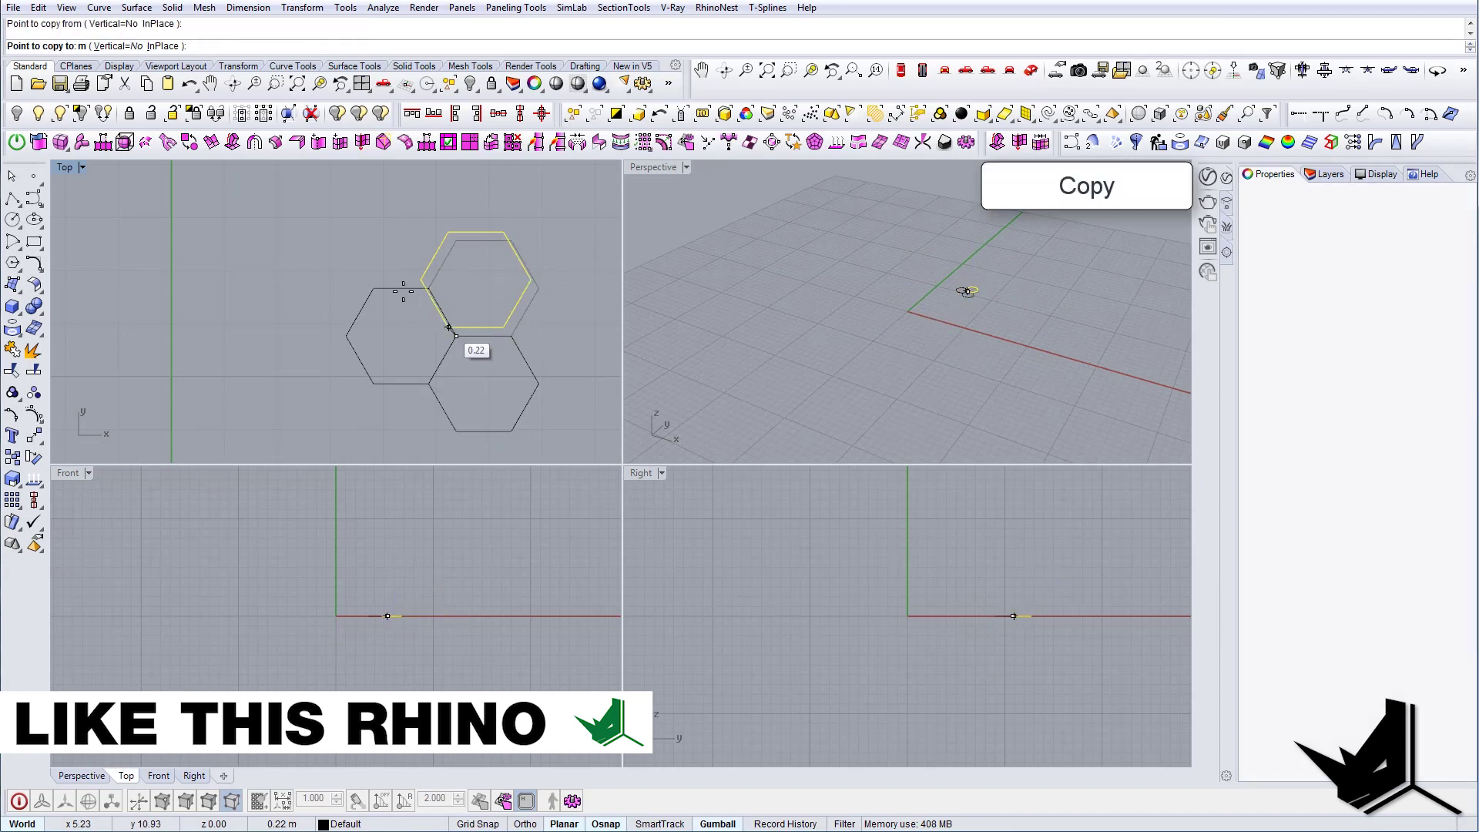
click(374, 289)
key(Return)
Copy the top hexagon from its lower-right corner to the central hexagon's left corner to form the upper-left neighbour.
click(384, 285)
key(Return)
click(429, 289)
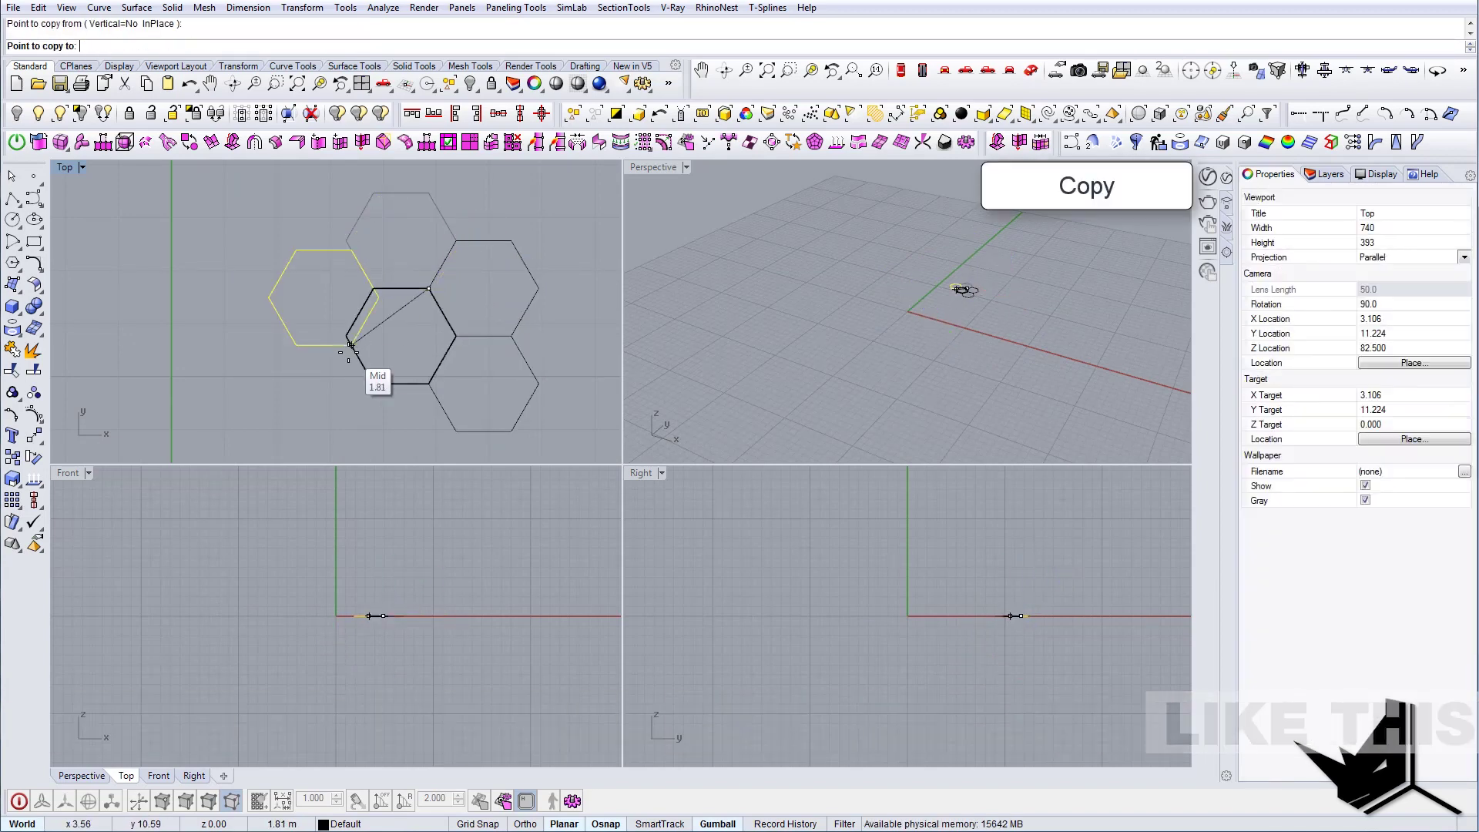
click(346, 336)
Copy the upper-left hexagon from its right corner to the central hexagon's lower-left corner, forming the lower-left neighbour.
click(299, 336)
key(Return)
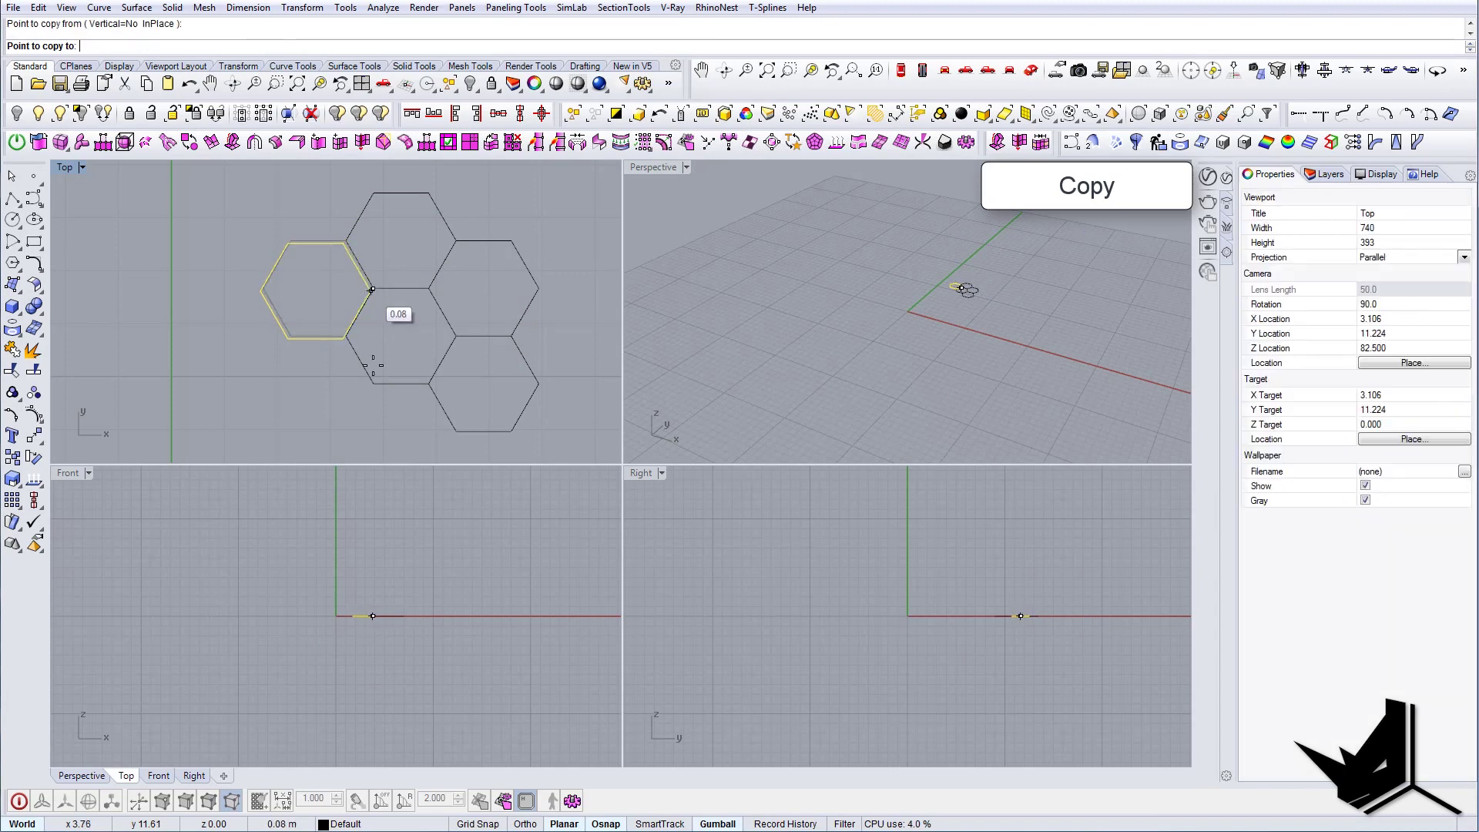
click(373, 289)
click(373, 383)
key(Return)
Copy the lower-left hexagon by its upper-right corner into the remaining gap below the central hexagon.
key(Return)
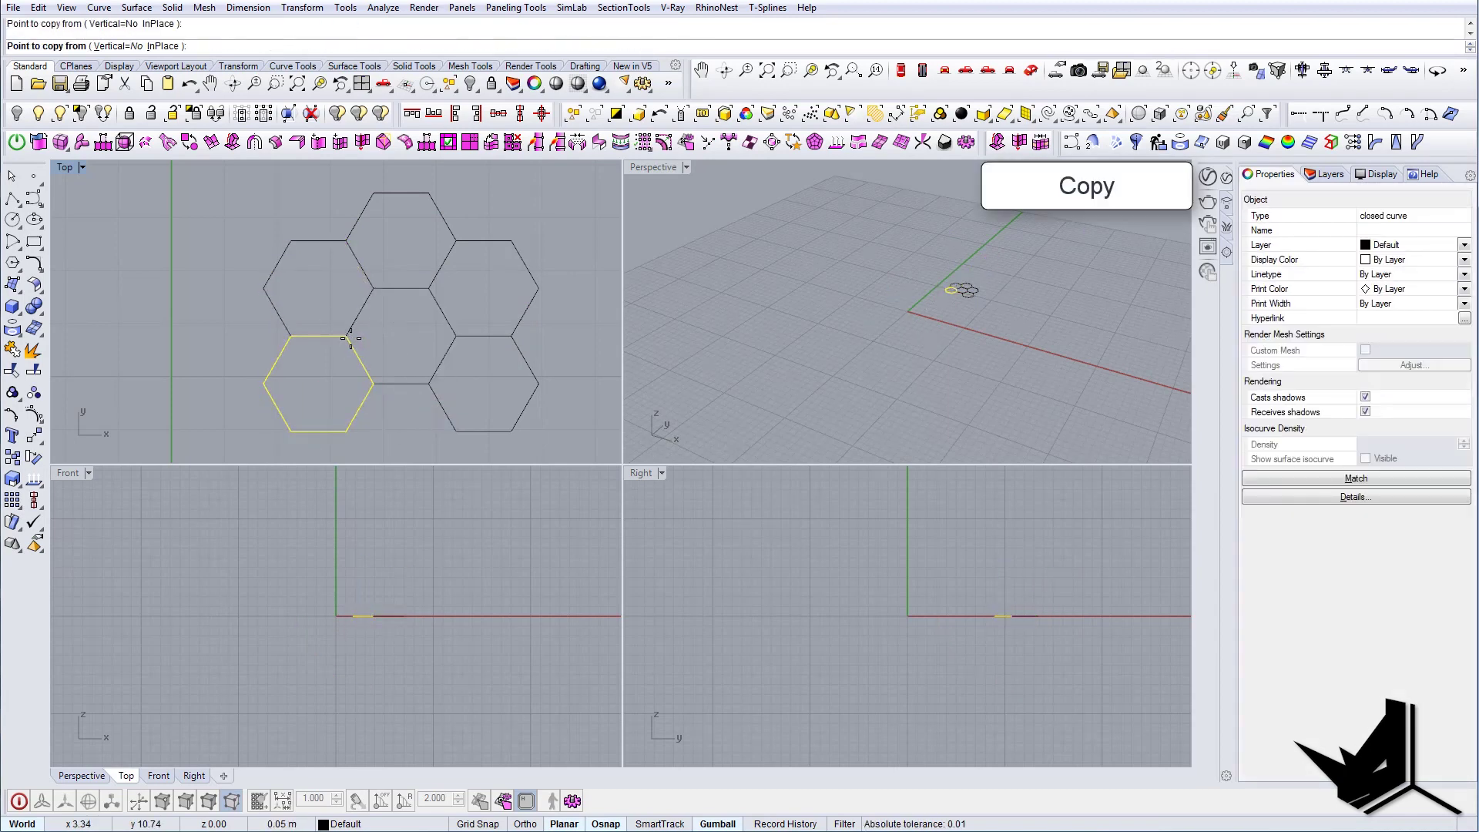
click(346, 337)
key(Escape)
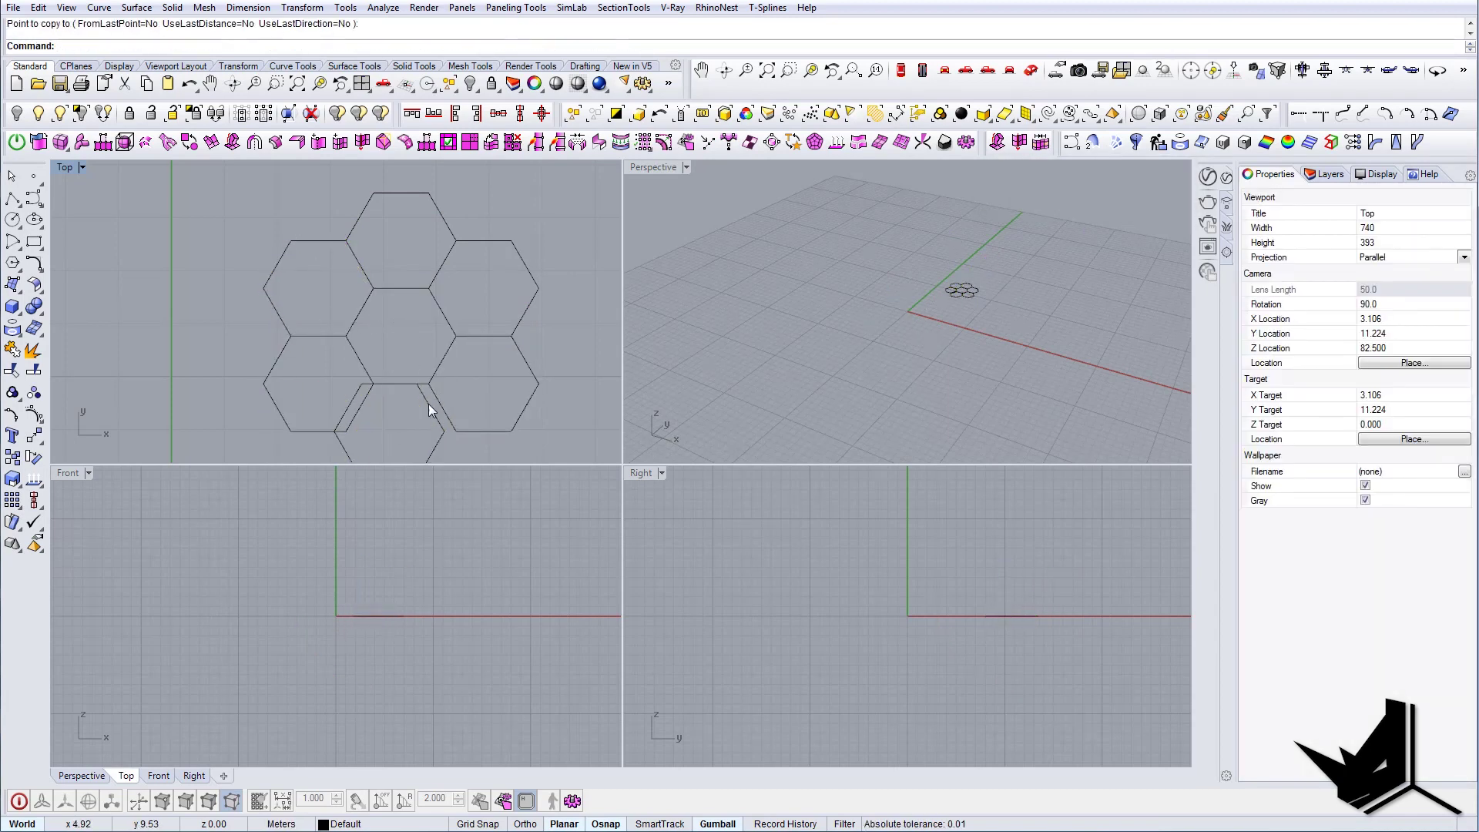
Move the bottom hexagon by its upper-right corner onto the central hexagon's lower-right corner.
click(428, 409)
key(Return)
right_drag(428, 409, 381, 388)
text(m)
key(Return)
click(376, 361)
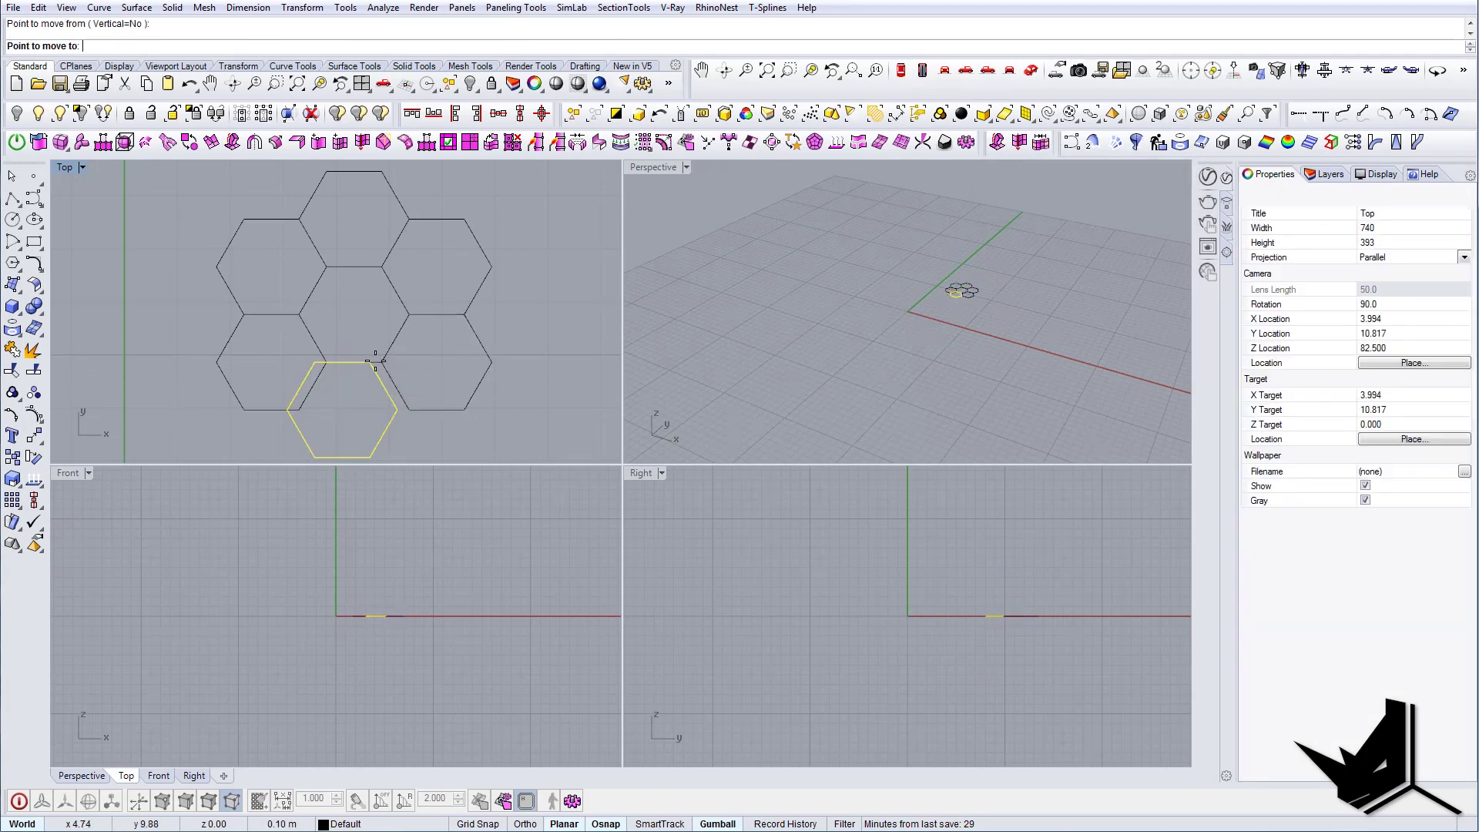
click(386, 361)
key(Escape)
scroll(408, 333, down, 2)
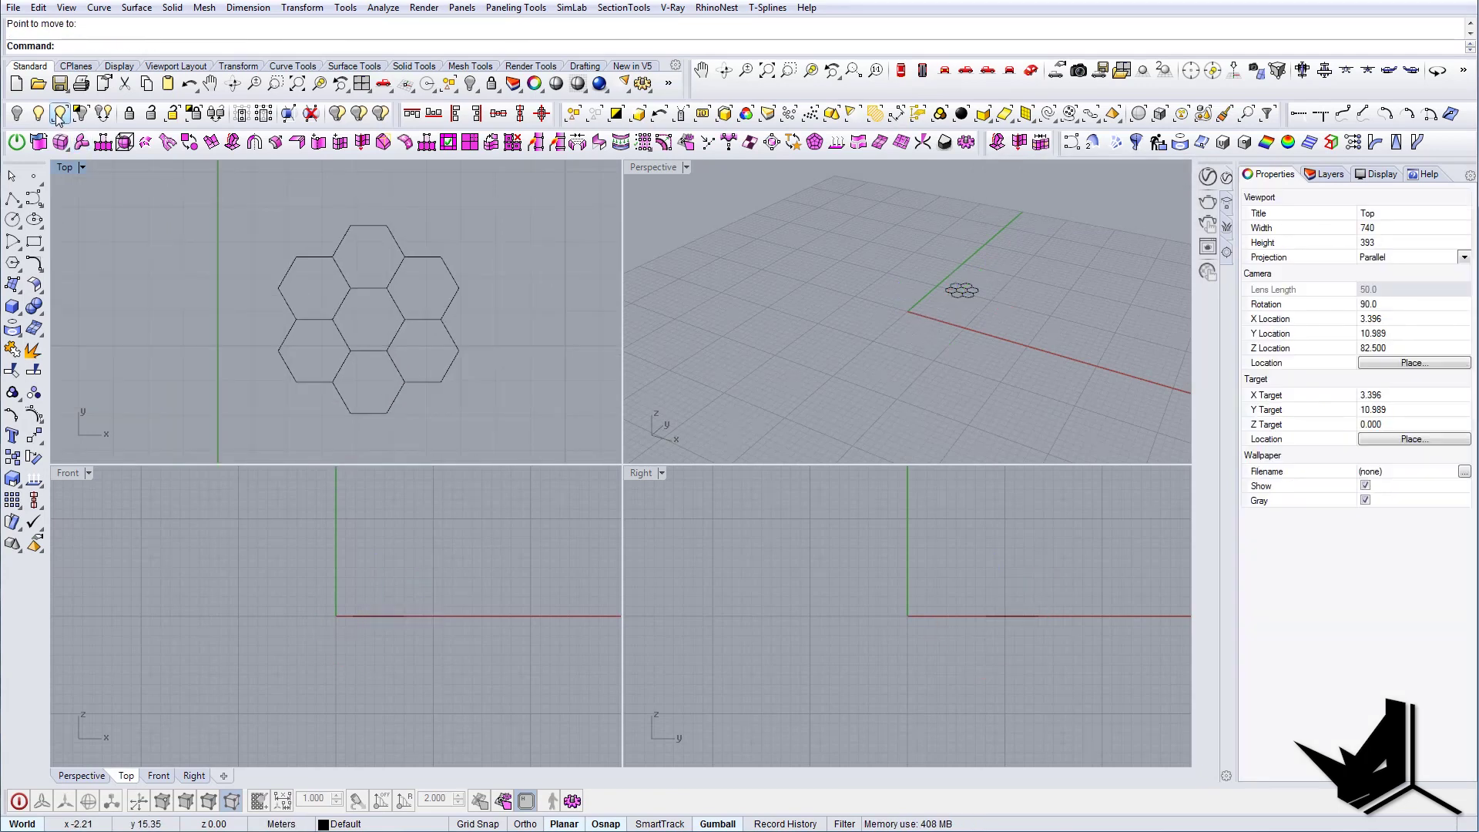
Show the hidden floor plan to compare it with the hexagon cluster, and hide it again.
click(59, 114)
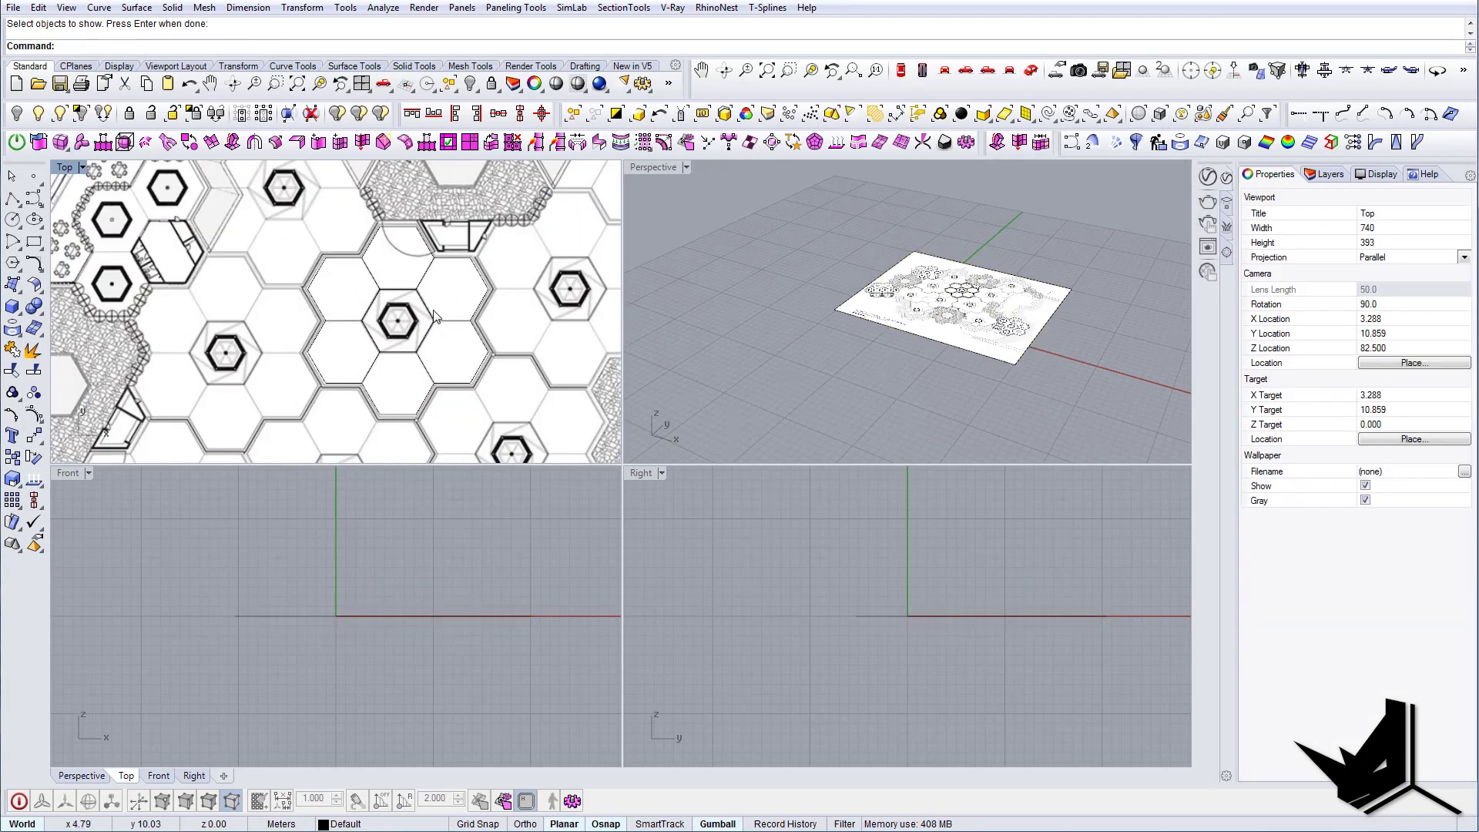
scroll(435, 316, down, 3)
click(244, 223)
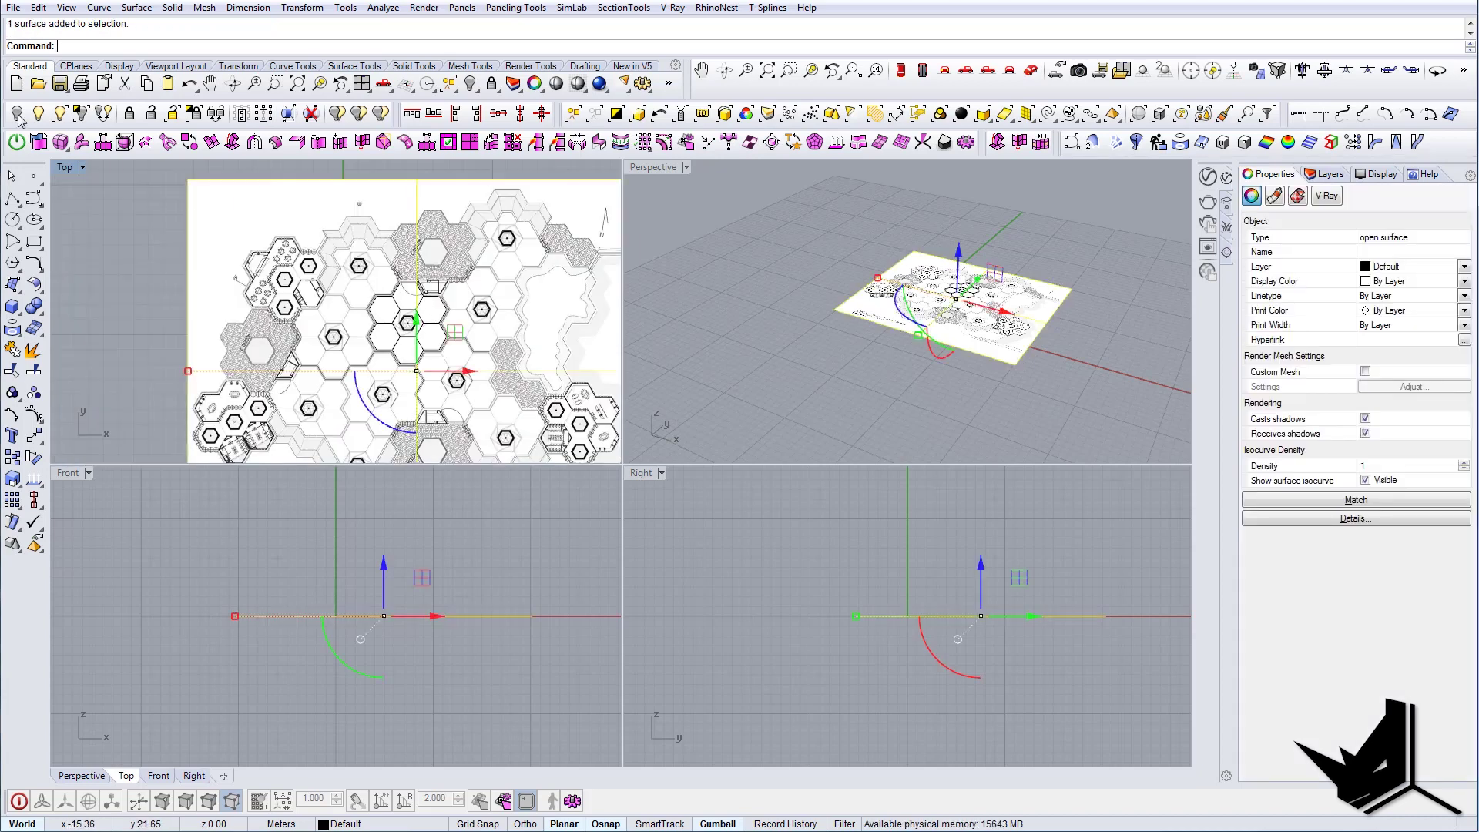
click(16, 114)
In the Perspective view, define the lower-right hexagon as a block named Module 1, with its base point at the hexagon's nearest corner.
drag(406, 332, 431, 349)
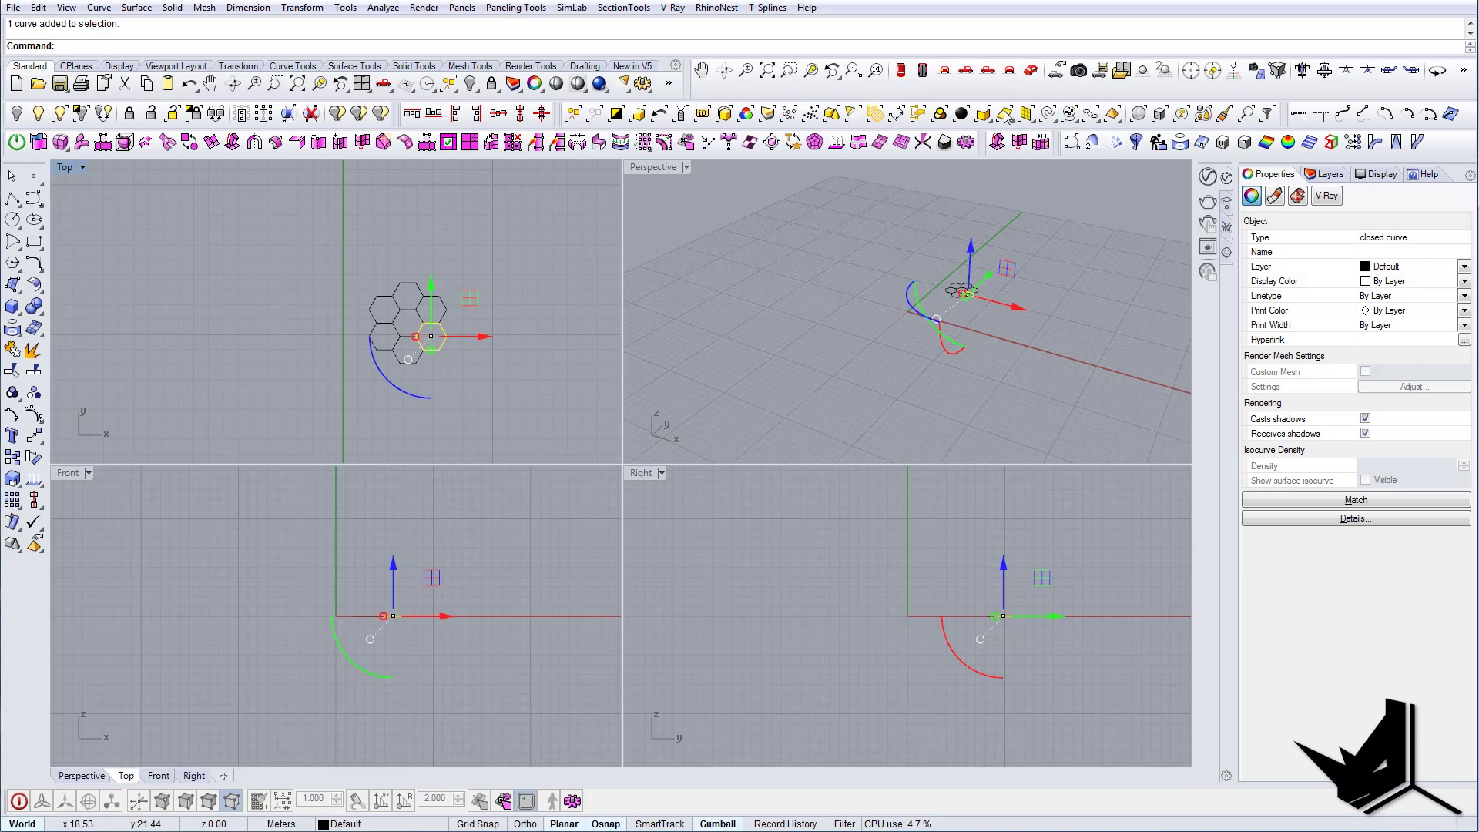
double_click(653, 167)
scroll(682, 470, up, 6)
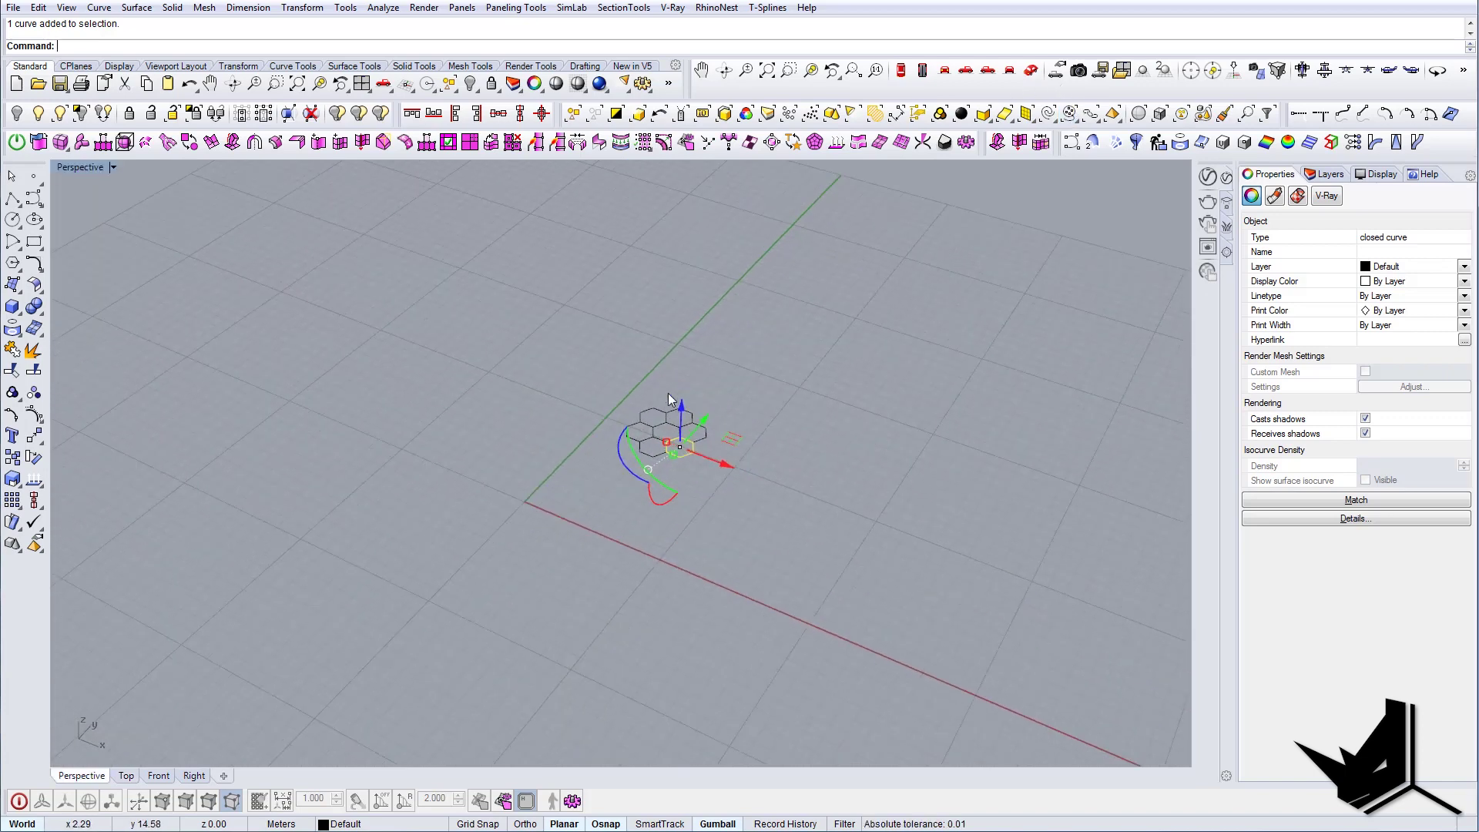
scroll(726, 553, down, 3)
click(723, 595)
click(705, 583)
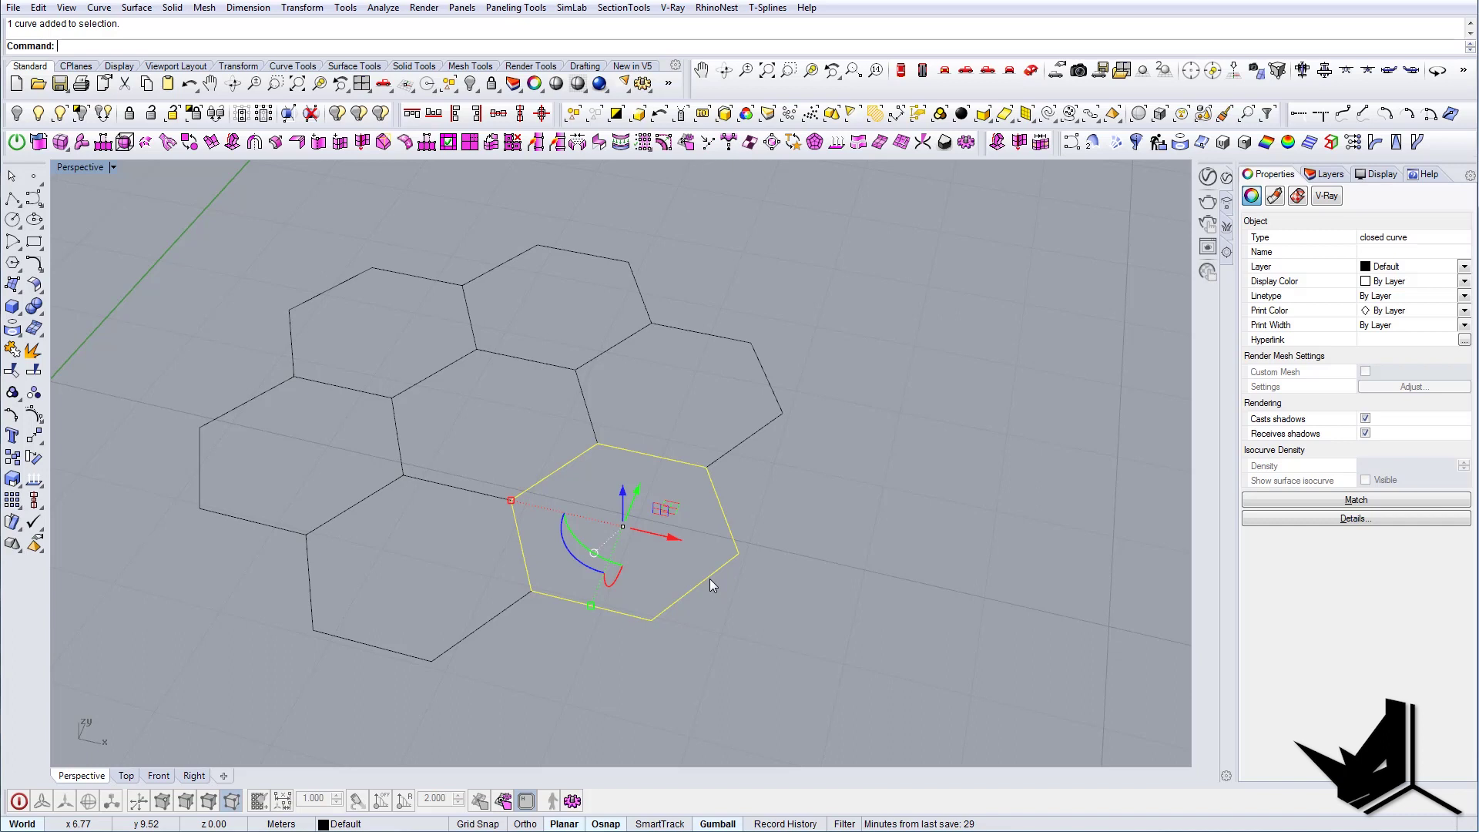
text(Block)
key(Return)
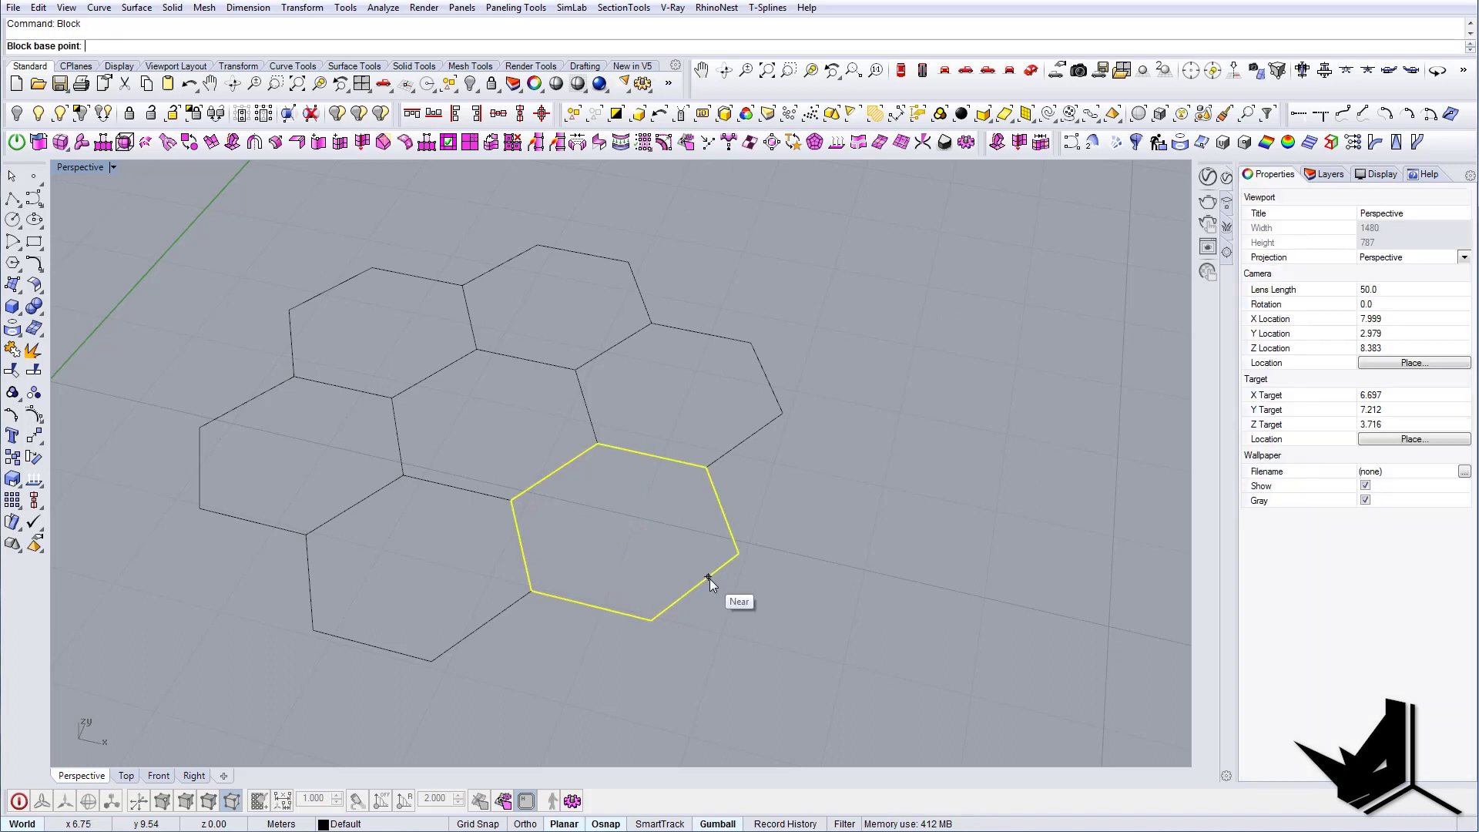
click(645, 621)
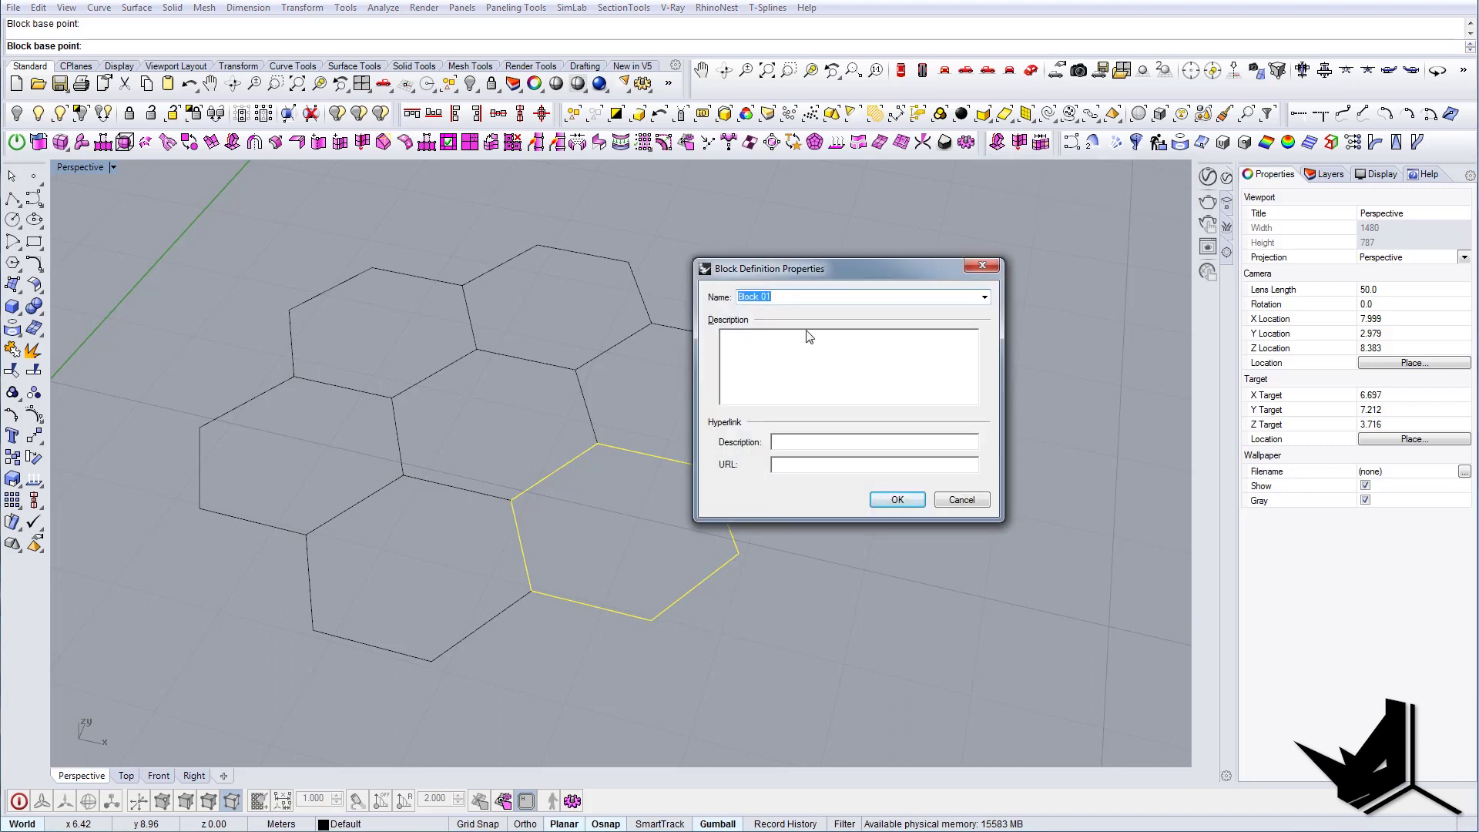
text(Module 1)
key(Return)
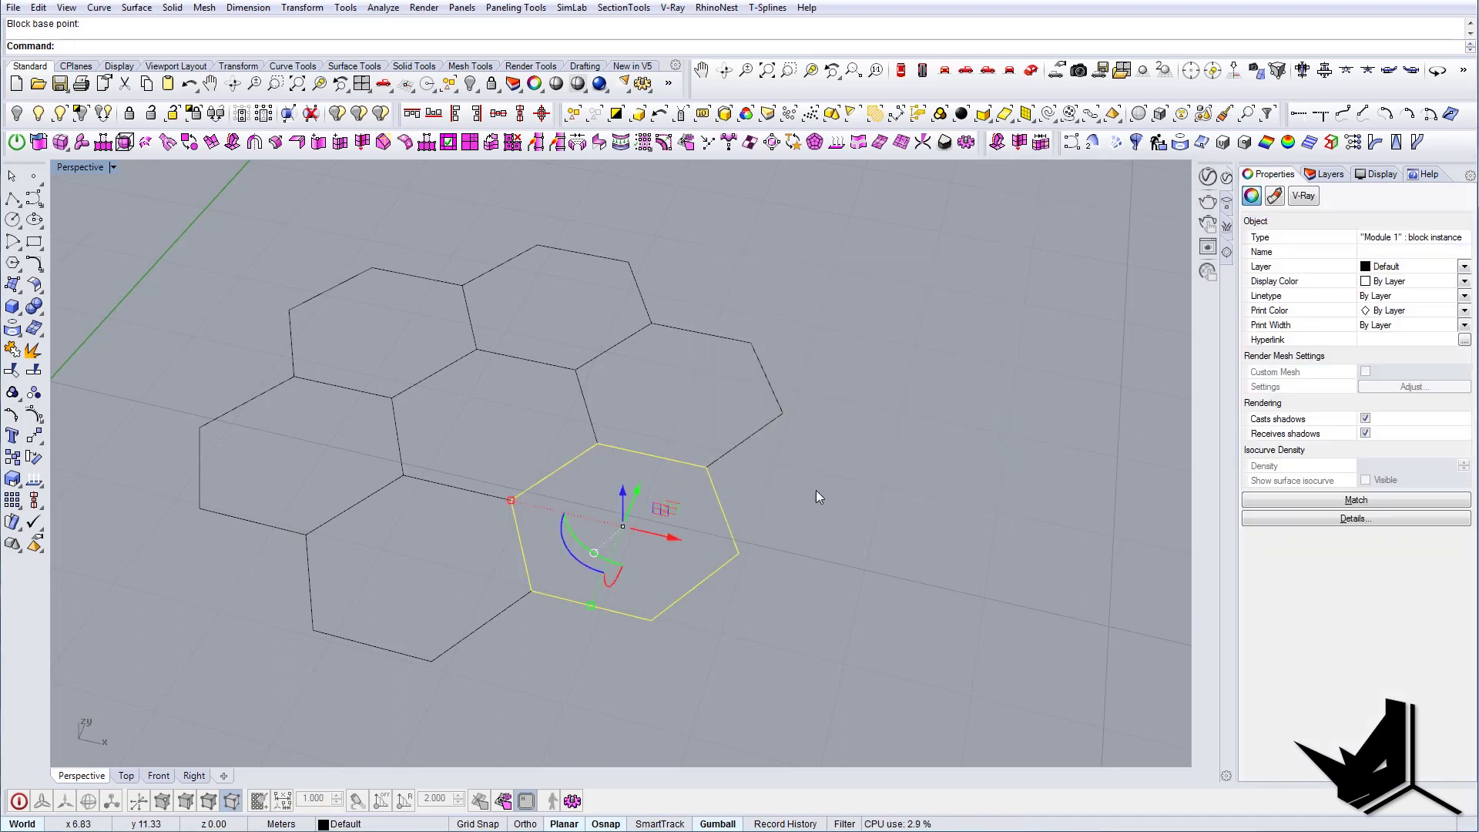
click(707, 526)
click(705, 520)
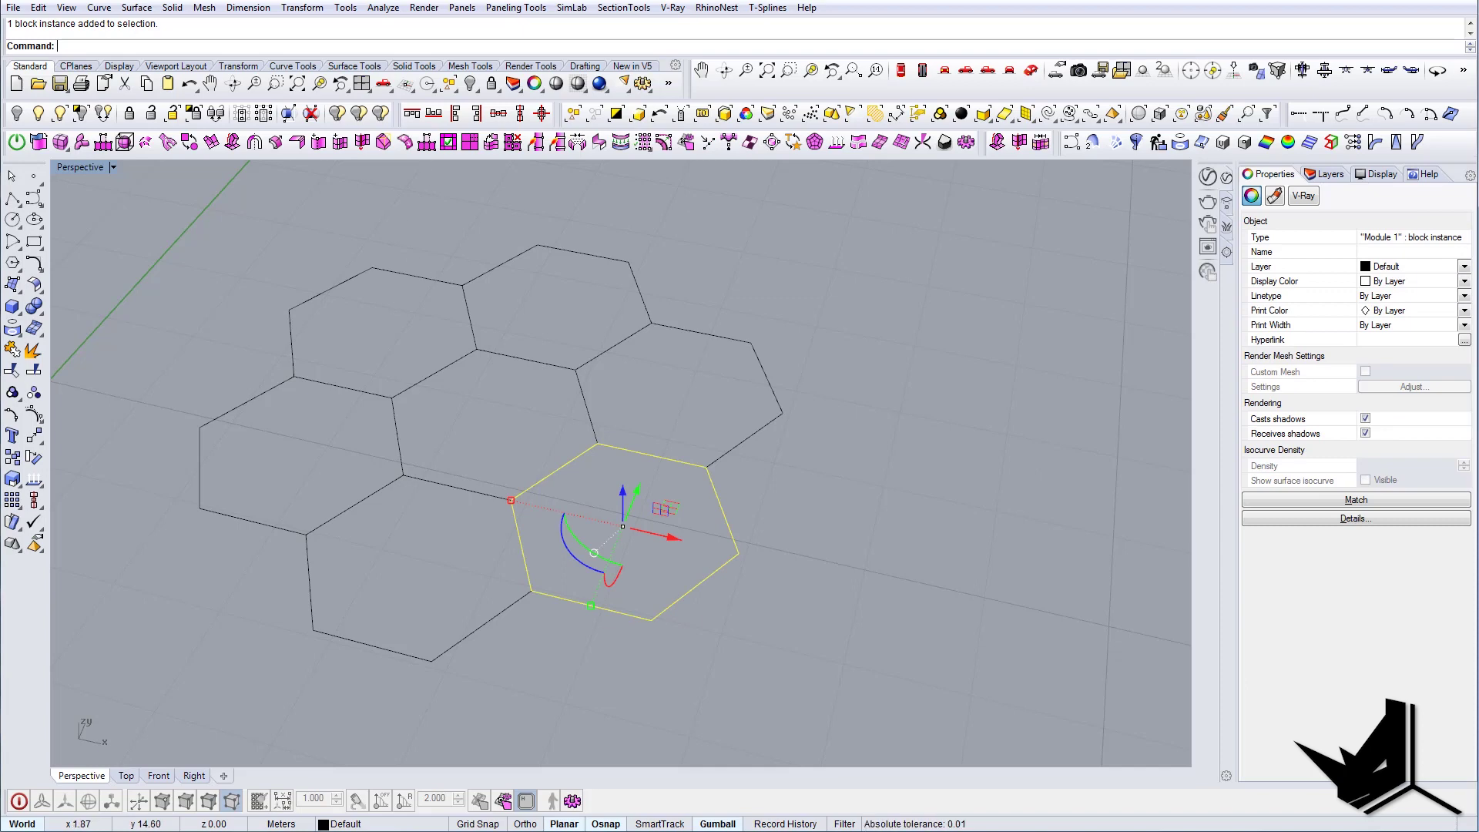
scroll(661, 436, down, 2)
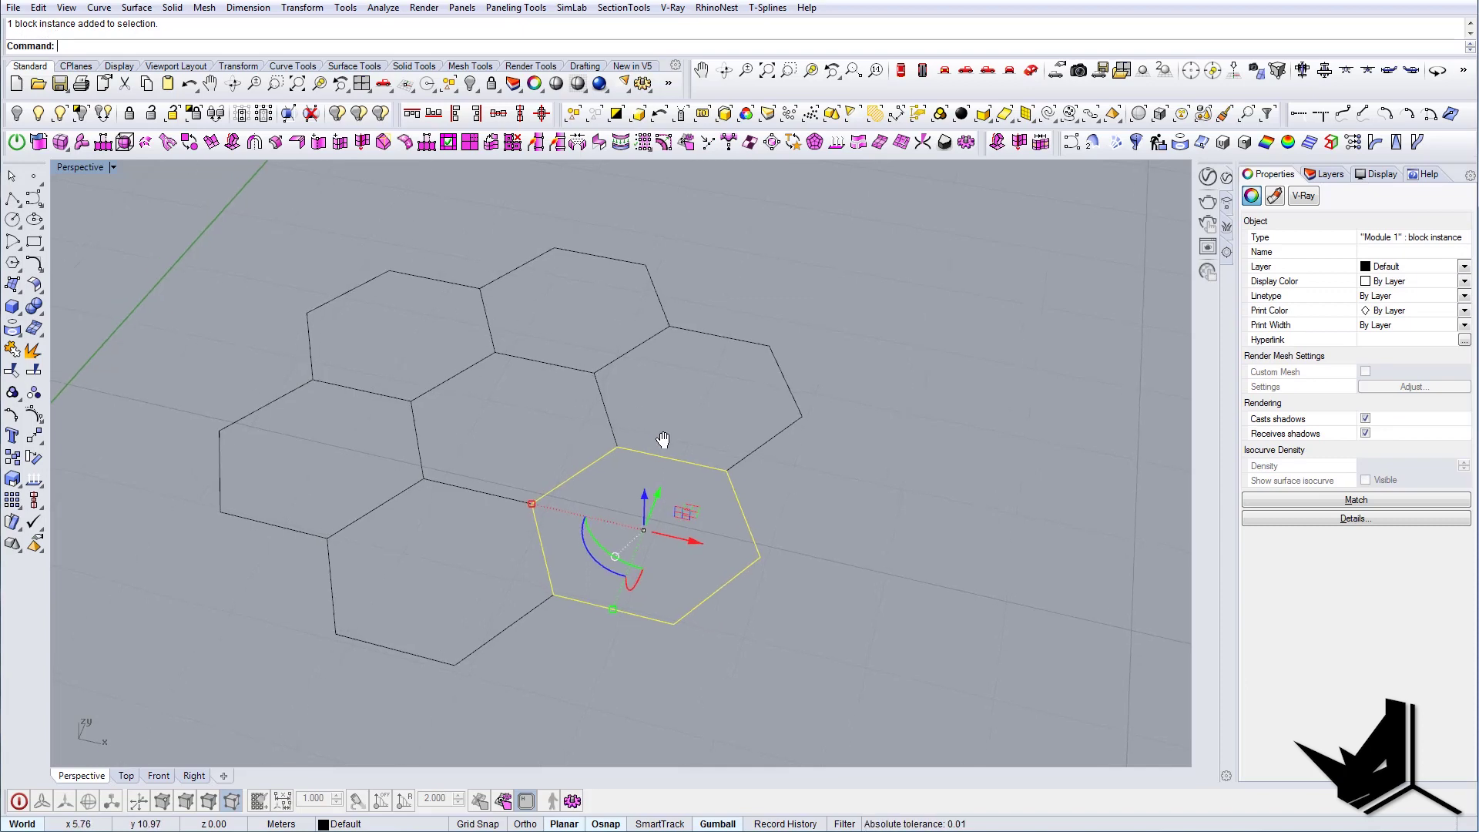
key(Escape)
Delete the five other outer hexagons, keeping only the central hexagon and the Module 1 block.
right_drag(654, 386, 678, 330)
click(677, 331)
key(Delete)
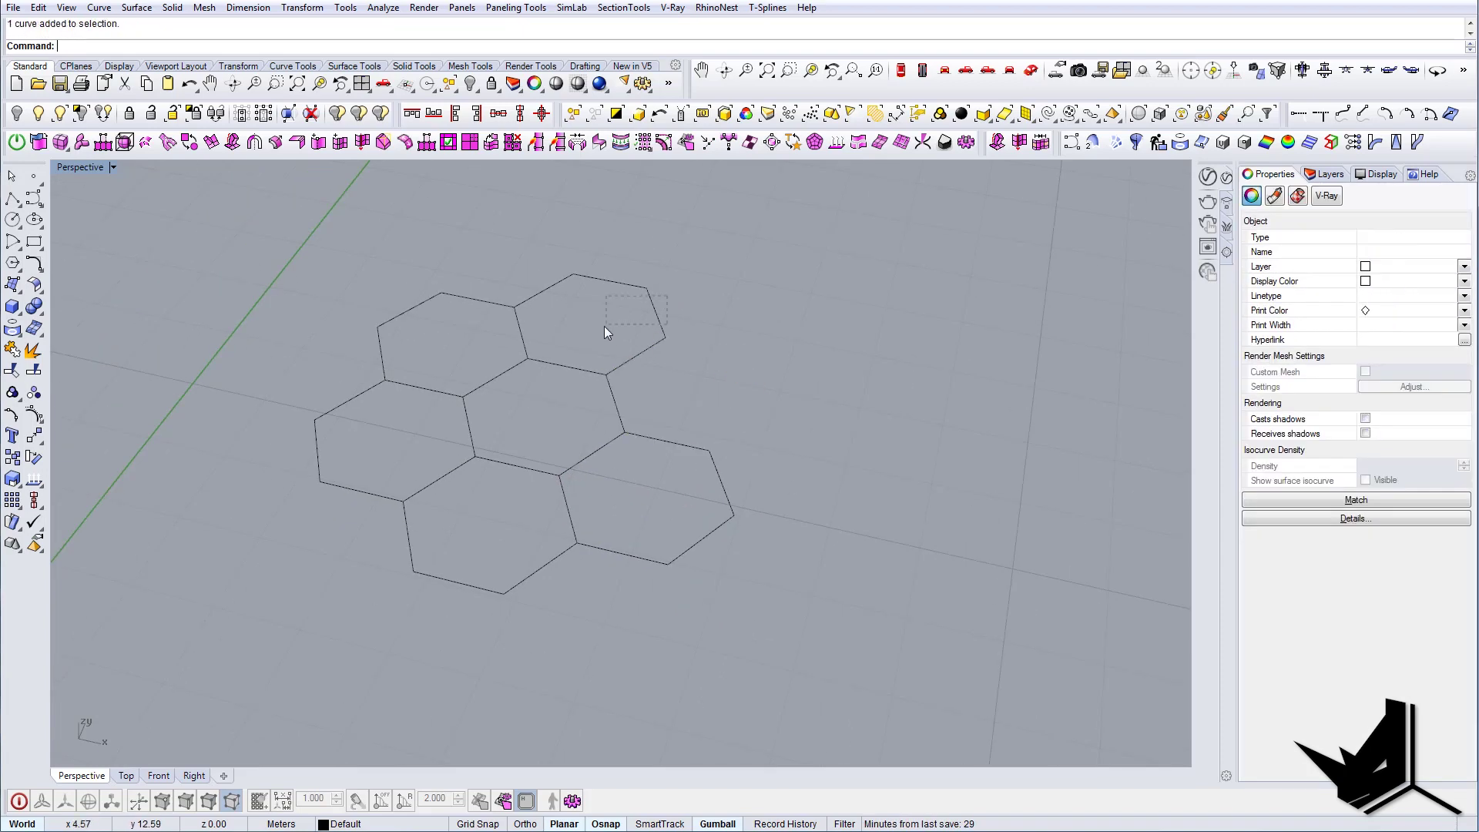
click(540, 291)
key(Delete)
click(381, 350)
key(Delete)
click(424, 389)
key(Delete)
click(539, 472)
key(Delete)
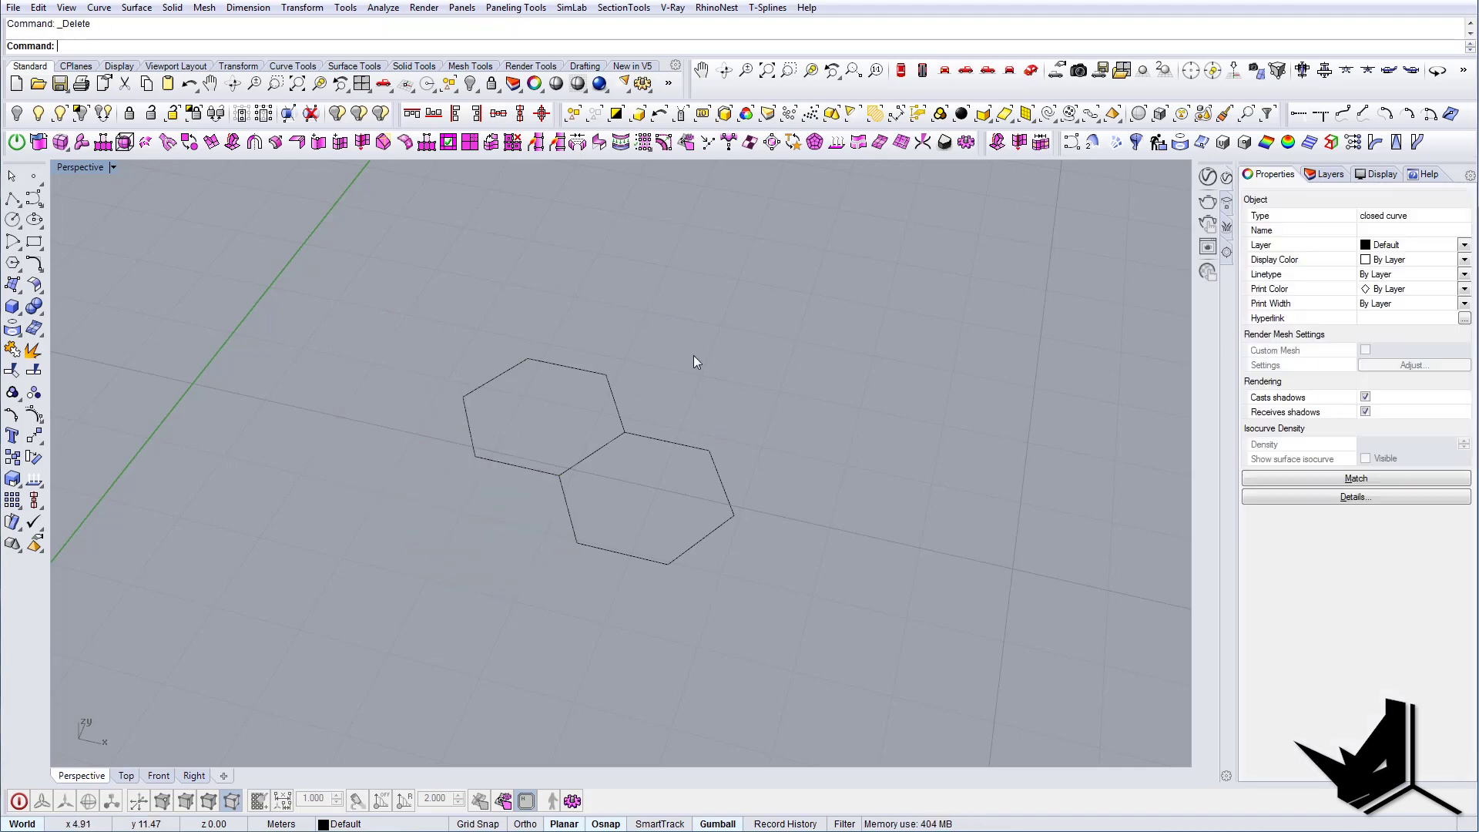
right_drag(694, 355, 746, 499)
click(584, 483)
key(Escape)
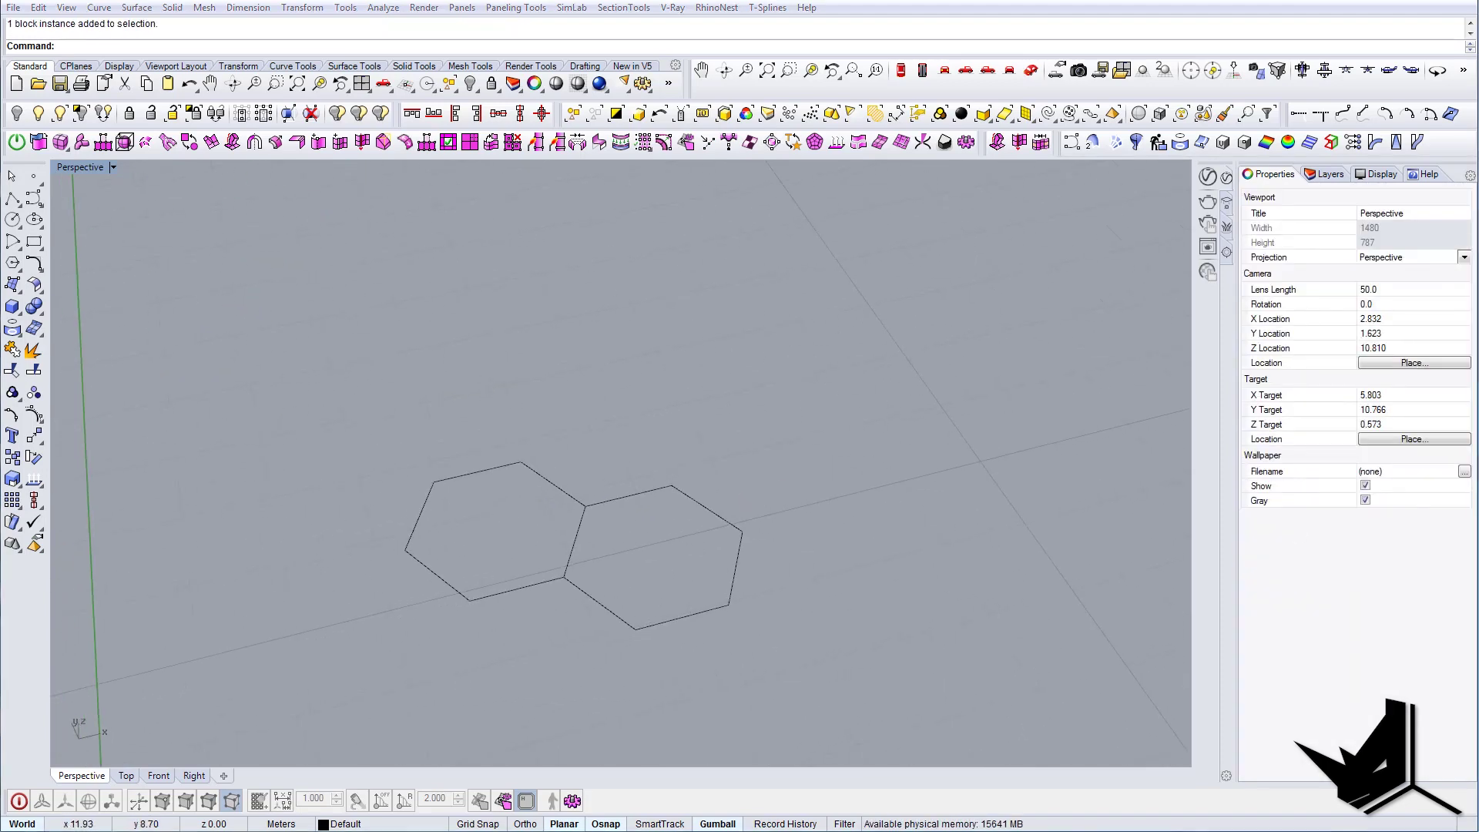
Switch to Windows Photo Viewer, examine the reference photos for the truss along the canopy edges, and close the viewer.
key(alt+Tab)
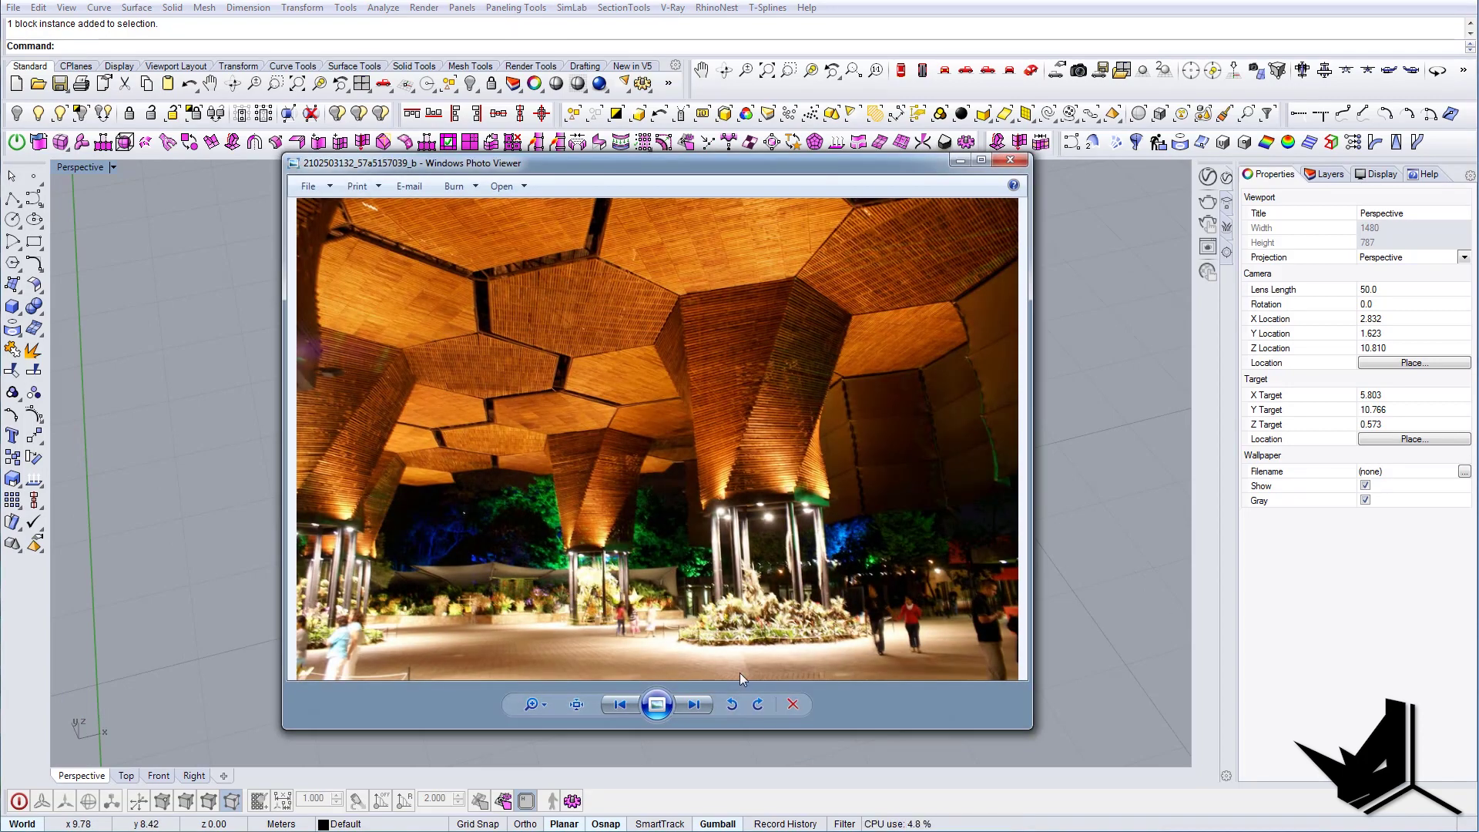
click(693, 706)
click(693, 706)
click(694, 706)
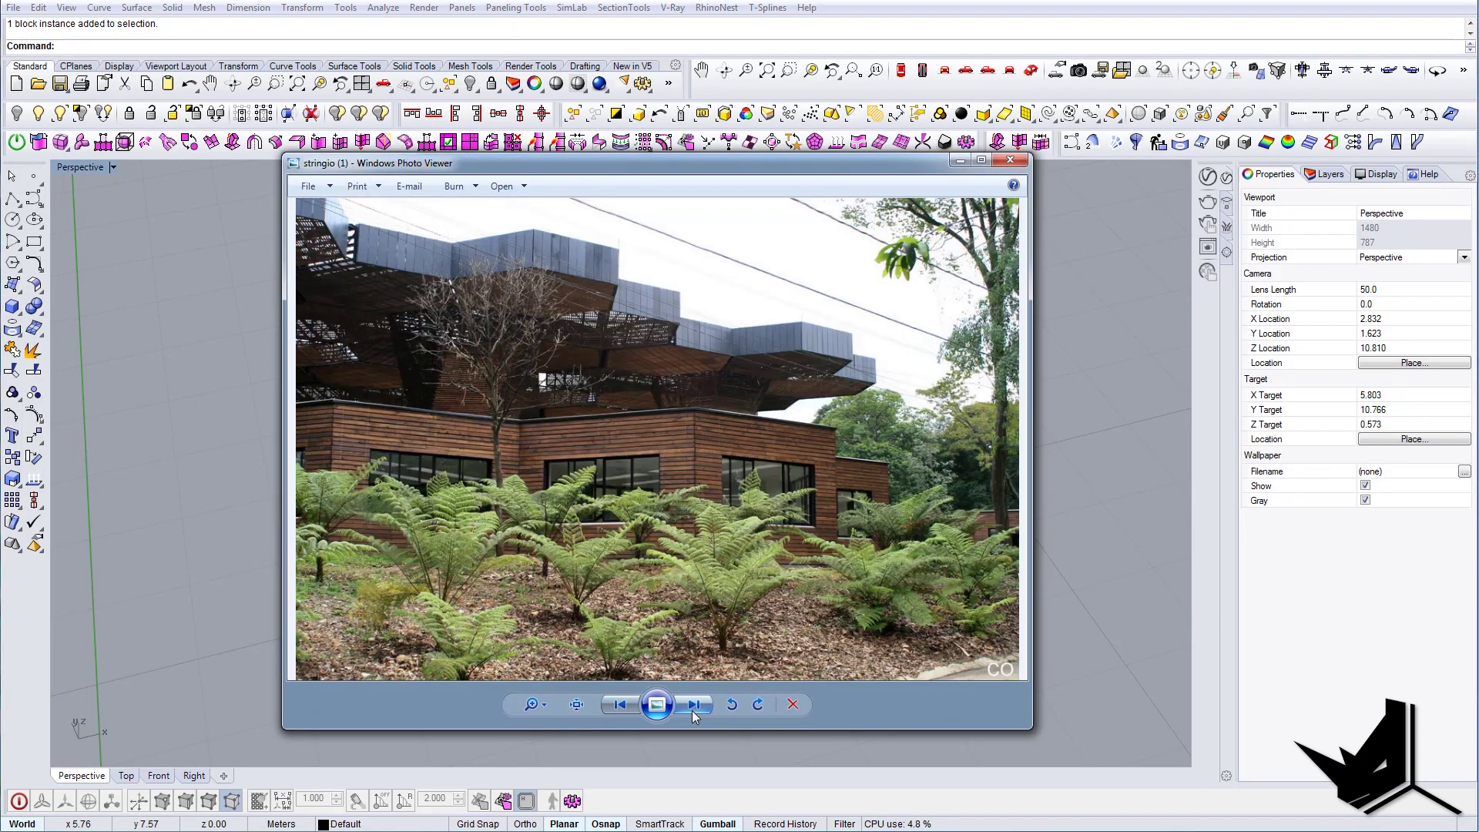
click(693, 711)
click(693, 710)
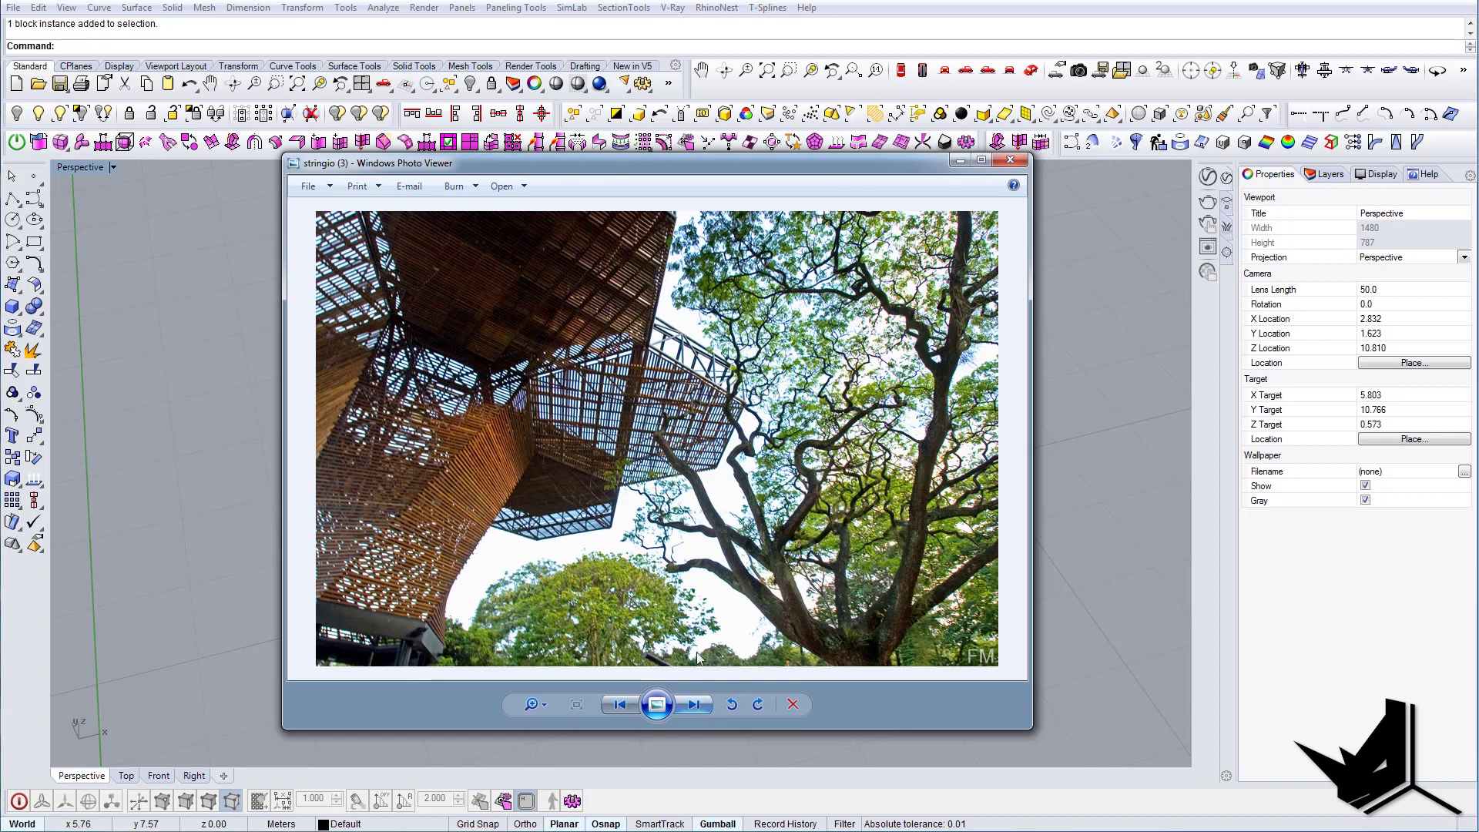
scroll(688, 370, up, 3)
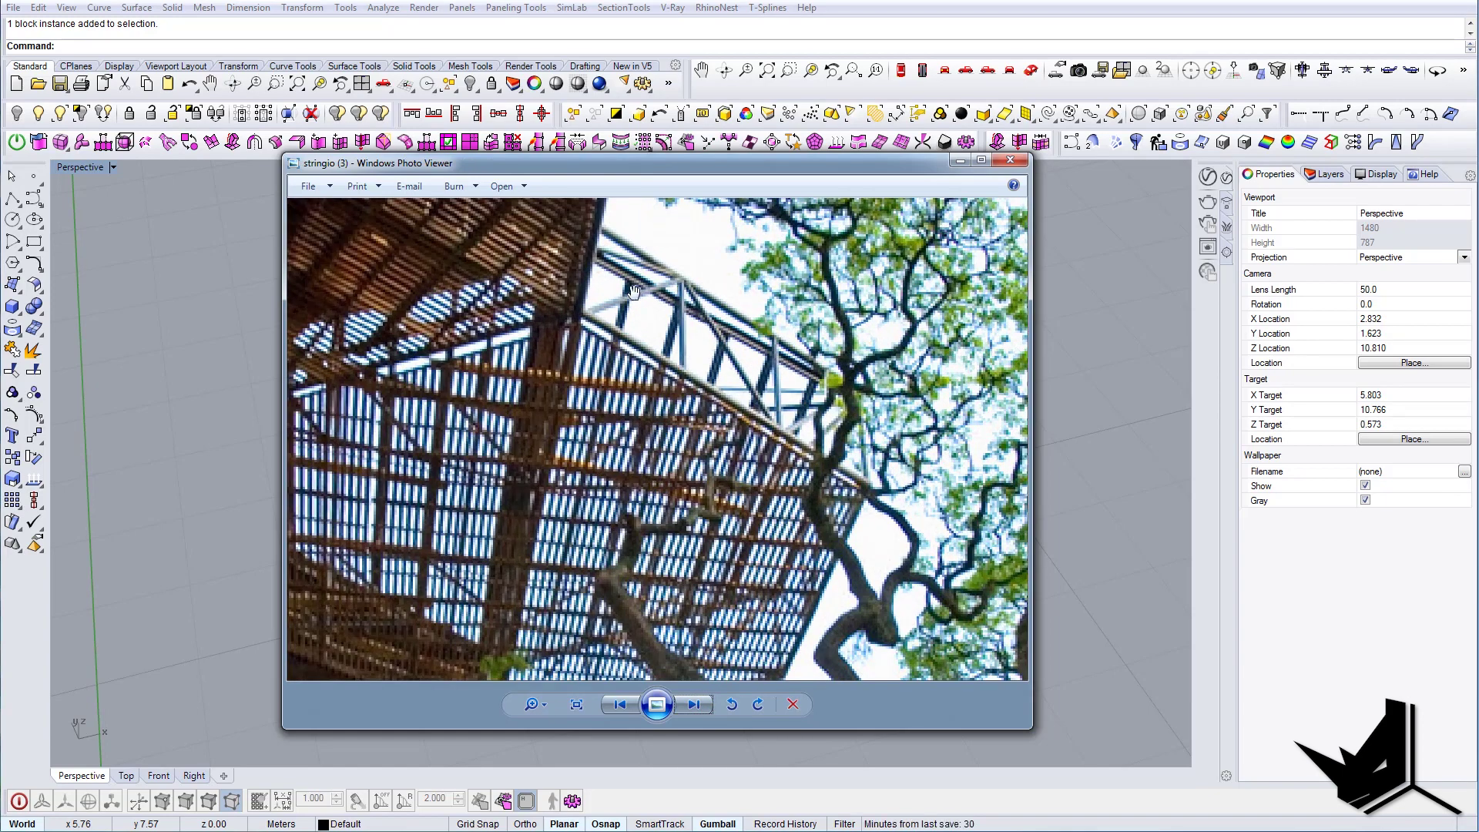
scroll(801, 416, down, 2)
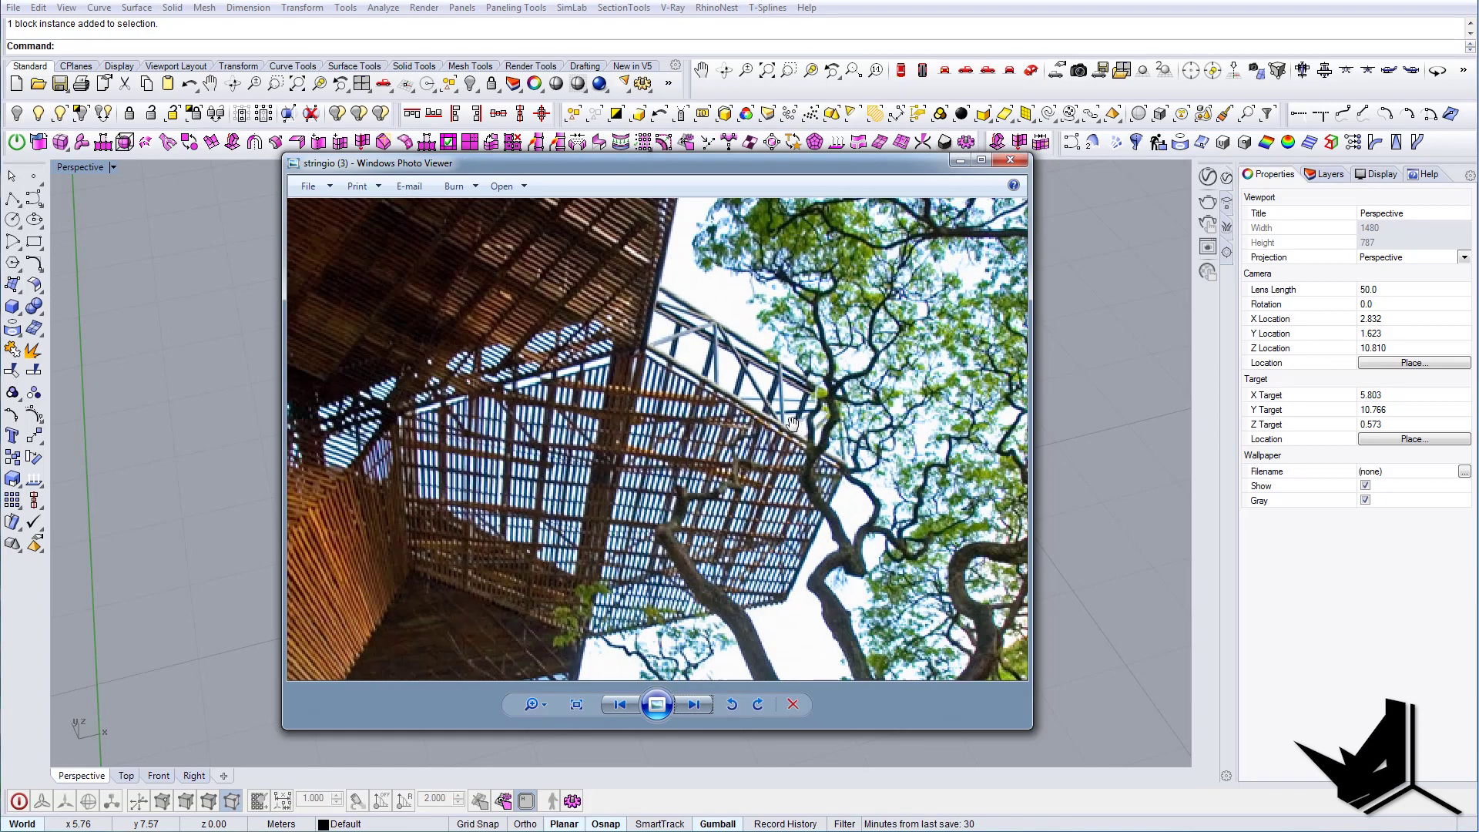
click(705, 711)
click(702, 707)
click(621, 702)
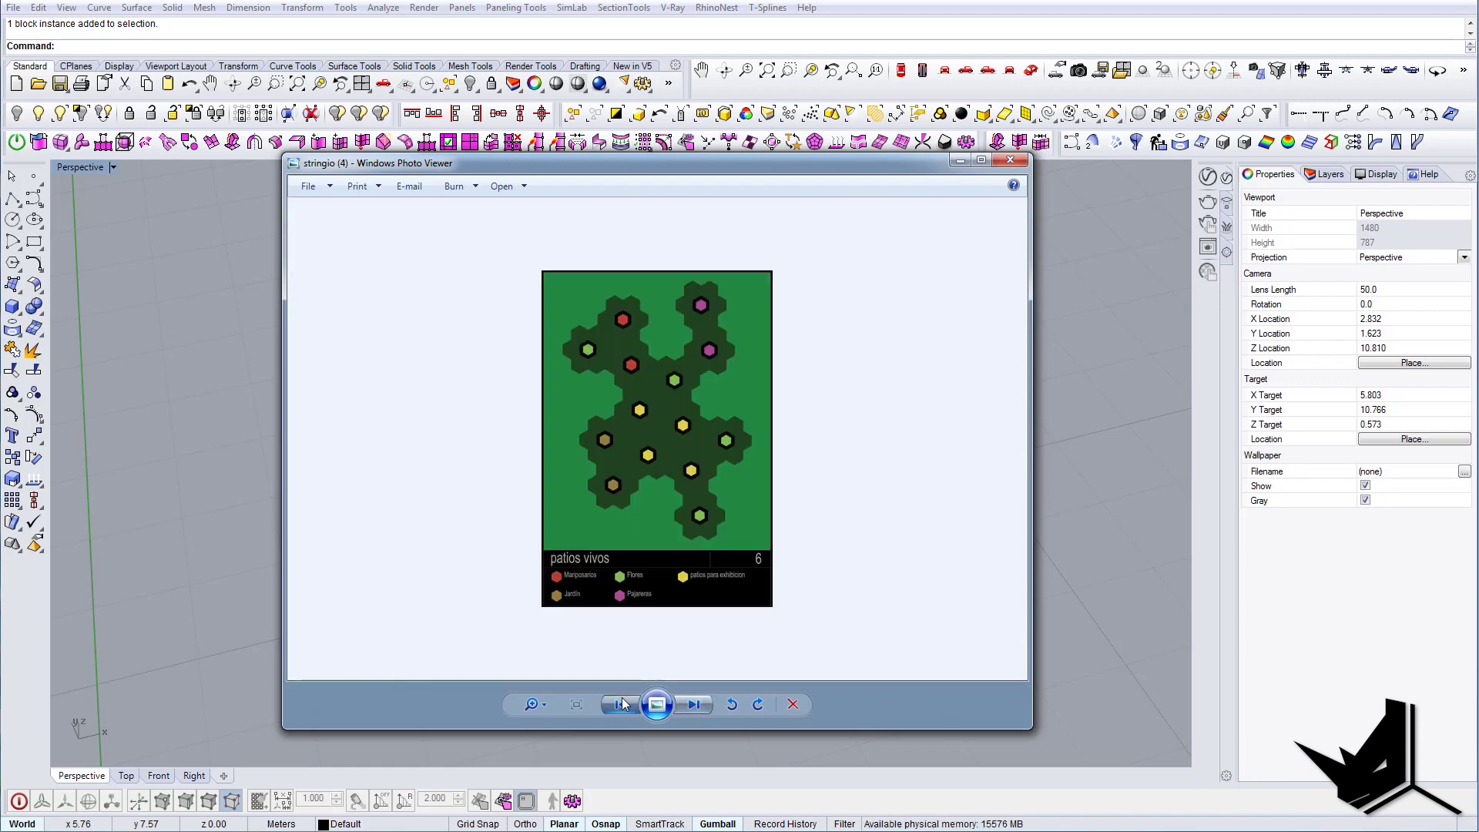
click(621, 703)
click(1010, 160)
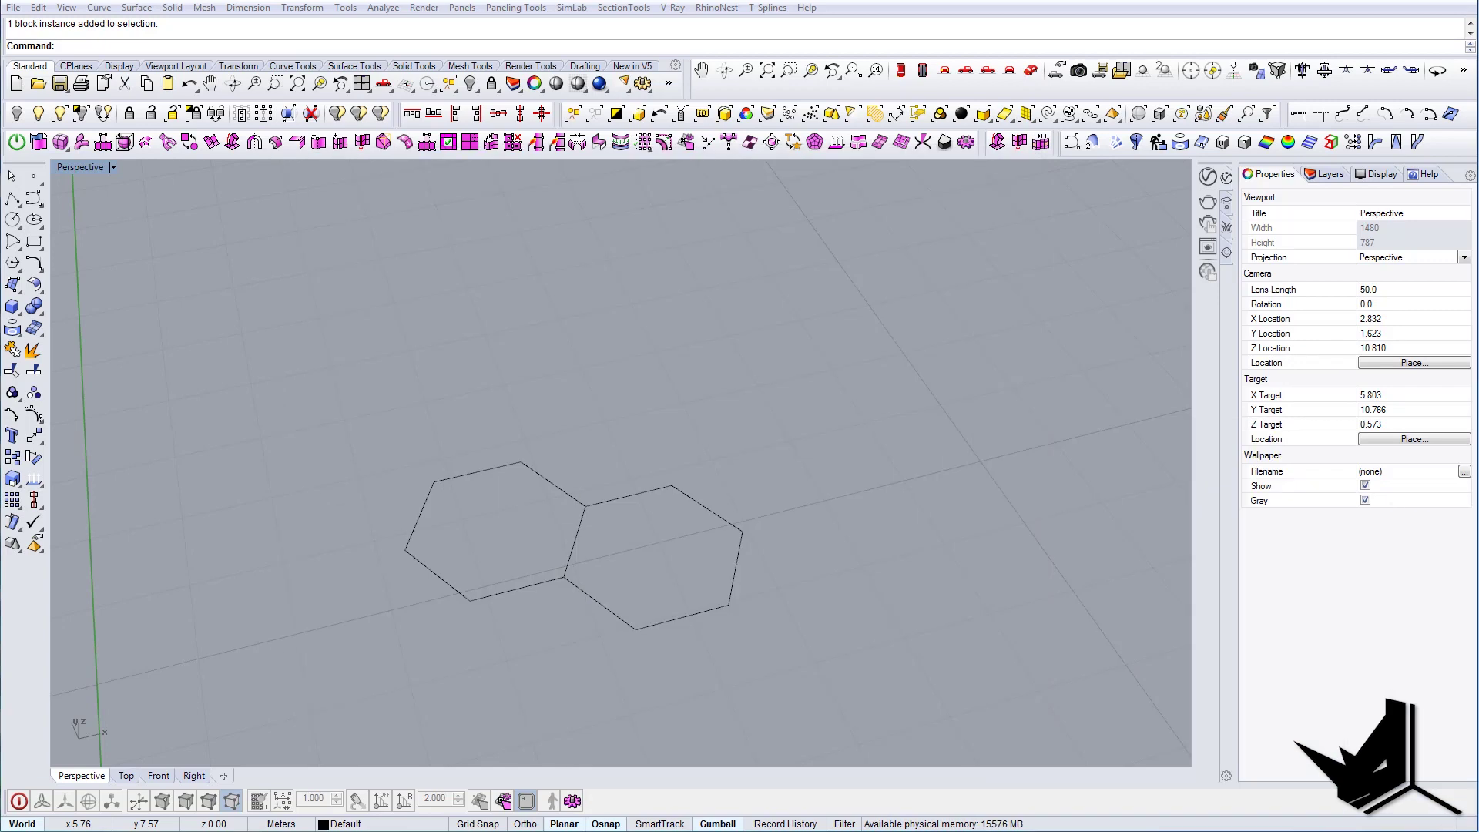
Open the Module 1 block for editing and move the Block Edit dialog clear of the model.
right_drag(833, 621, 839, 510)
double_click(723, 507)
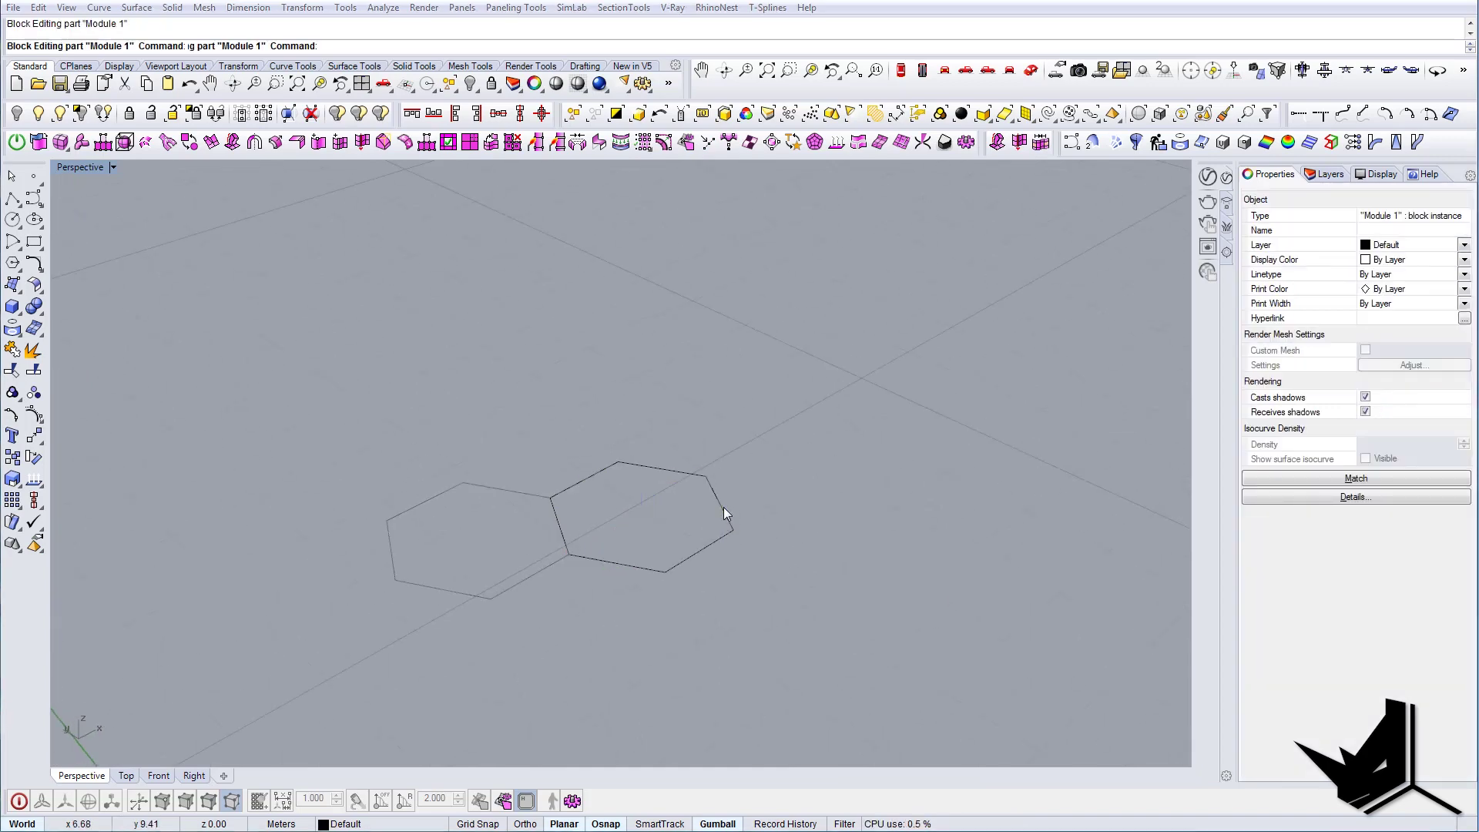
drag(1293, 236, 1170, 178)
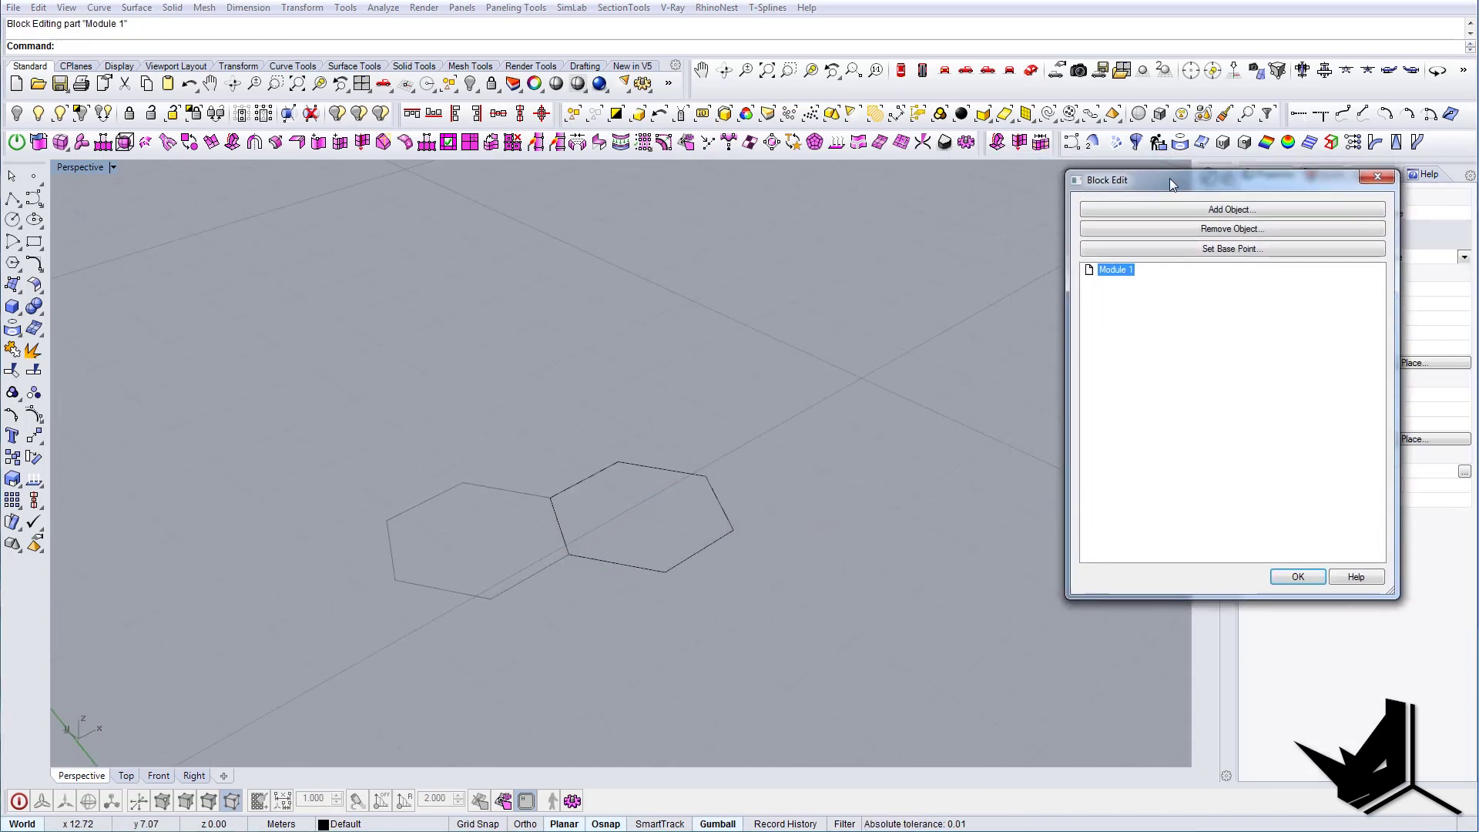
Copy the block's hexagon 0.50 m straight up from one of its corners.
click(627, 537)
click(728, 546)
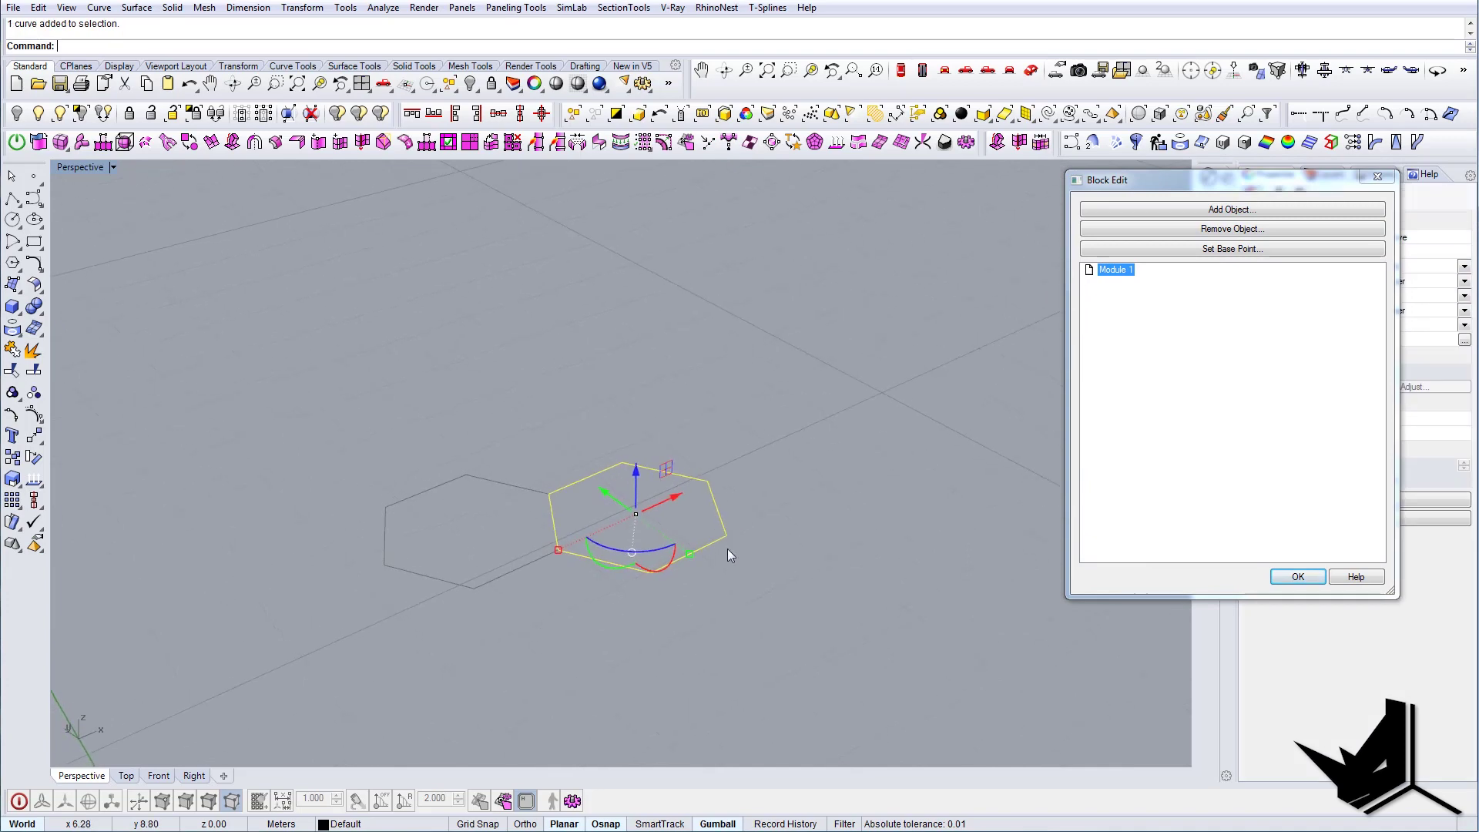
scroll(729, 545, up, 3)
text(C)
key(Return)
click(734, 526)
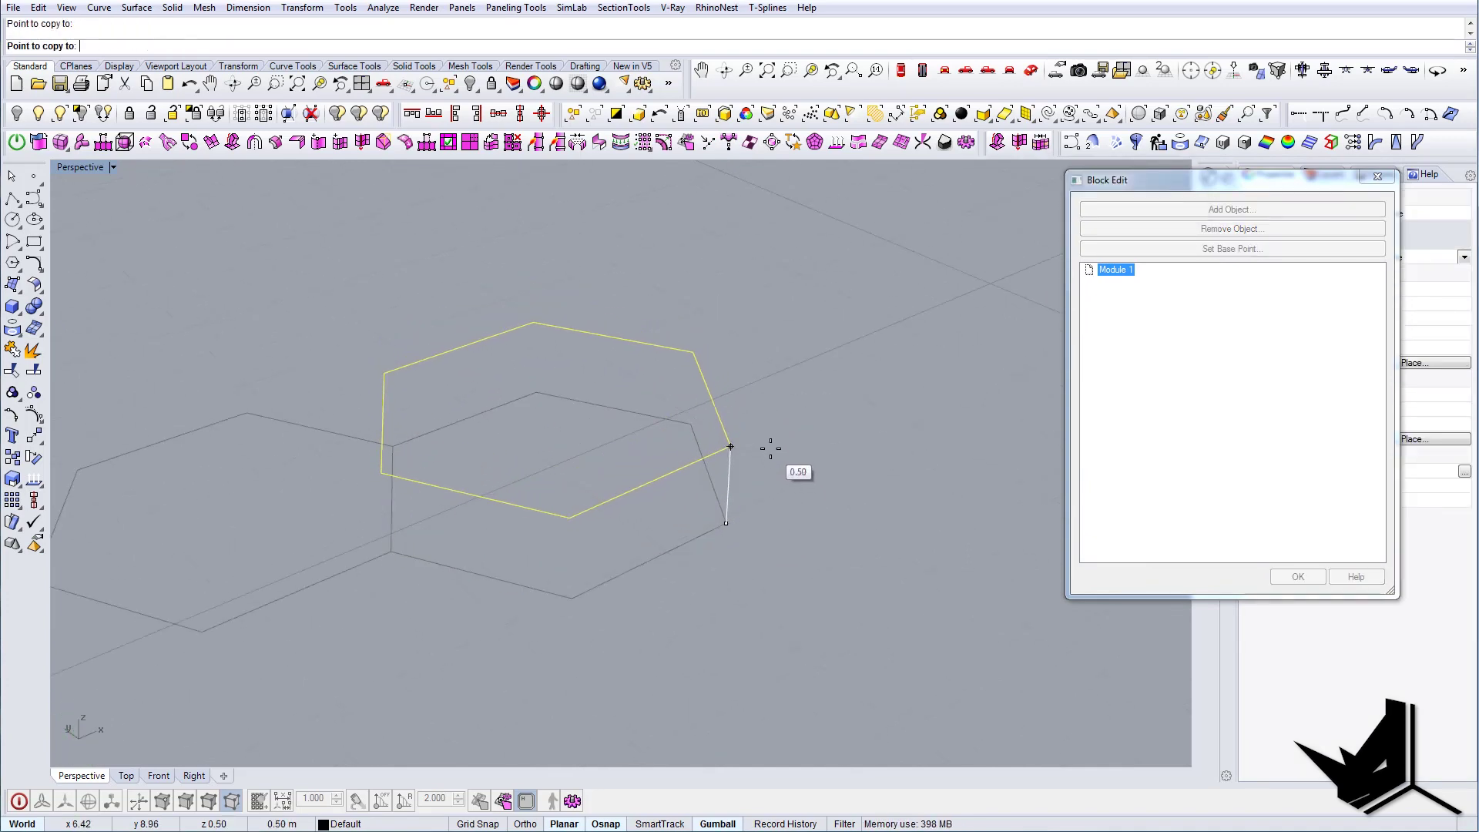
click(736, 443)
key(Return)
mouse_move(736, 443)
right_down()
mouse_move(671, 373)
mouse_move(703, 429)
mouse_move(727, 432)
mouse_move(674, 462)
mouse_move(713, 473)
mouse_move(703, 518)
mouse_move(601, 548)
mouse_move(738, 600)
right_up()
click(764, 399)
Draw vertical lines joining the corresponding corners of the lower and upper hexagons at all six corners.
text(line)
key(Return)
click(574, 605)
click(574, 533)
key(Return)
click(740, 590)
click(746, 531)
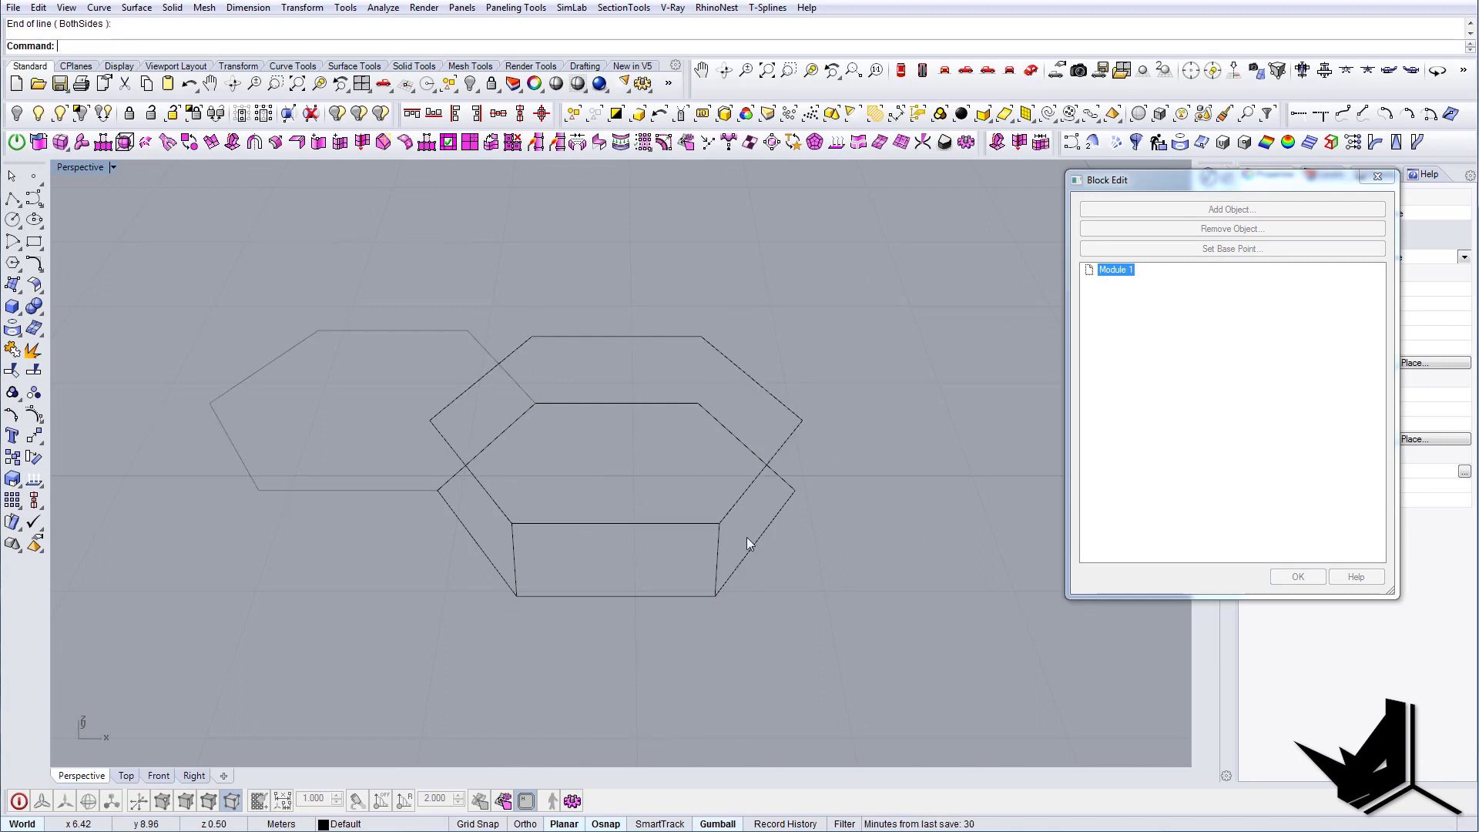
mouse_move(747, 538)
right_down()
mouse_move(714, 562)
mouse_move(815, 568)
mouse_move(742, 531)
mouse_move(644, 529)
mouse_move(650, 501)
mouse_move(691, 542)
mouse_move(786, 543)
mouse_move(739, 521)
mouse_move(744, 509)
mouse_move(654, 525)
mouse_move(713, 539)
mouse_move(739, 561)
mouse_move(703, 563)
mouse_move(728, 574)
right_up()
key(Return)
click(742, 531)
key(Escape)
key(Return)
click(786, 543)
key(Escape)
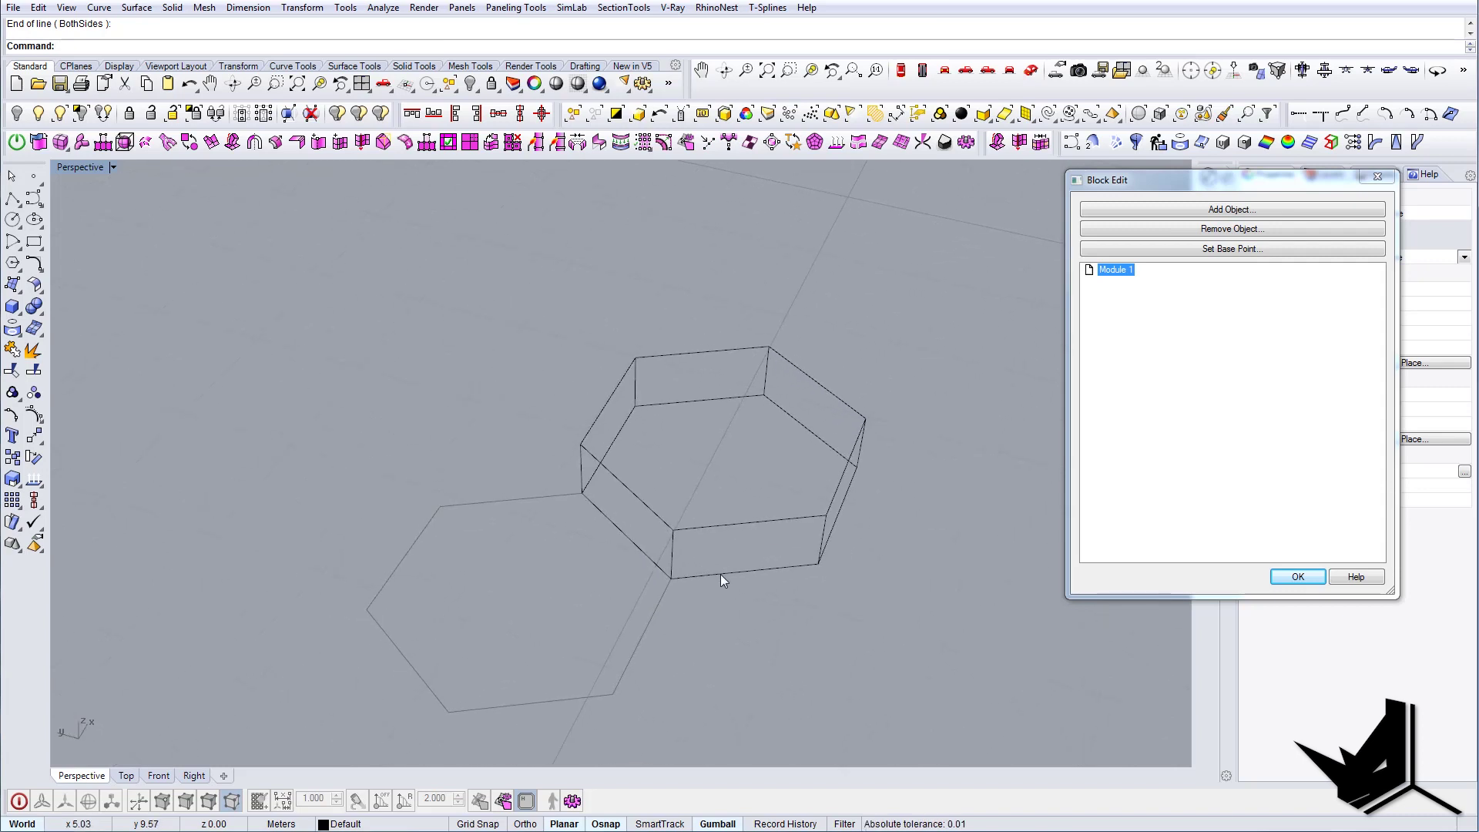
Draw a horizontal line between the midpoints of the two vertical lines on the hexagon frame's front side.
click(747, 572)
key(Escape)
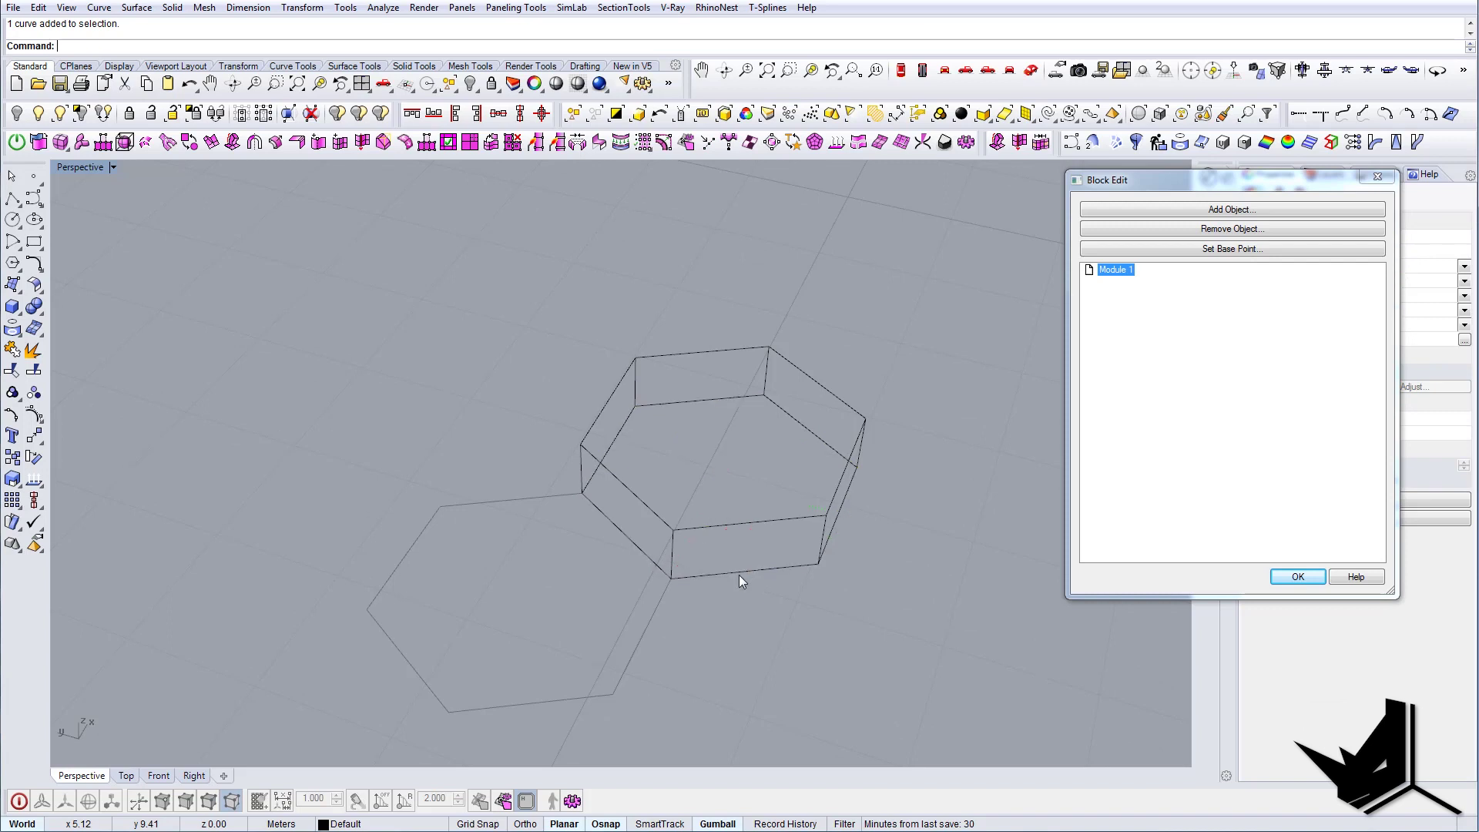
right_drag(738, 575, 695, 562)
text(line)
key(Return)
click(619, 548)
click(769, 534)
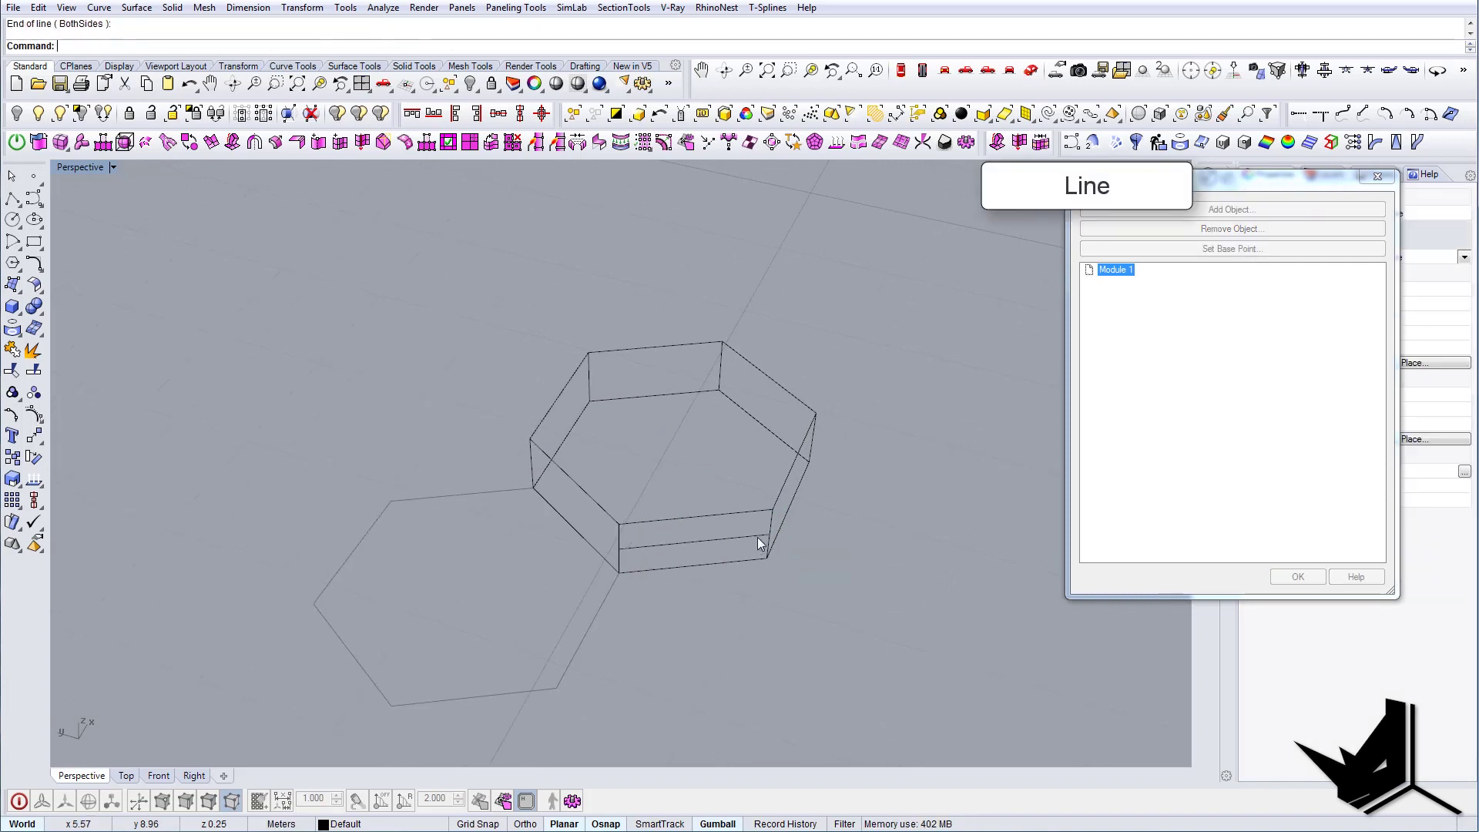
Divide the horizontal line into 2 segments and copy a corner's vertical line by its midpoint to the middle division point.
click(748, 534)
text(divide)
key(Return)
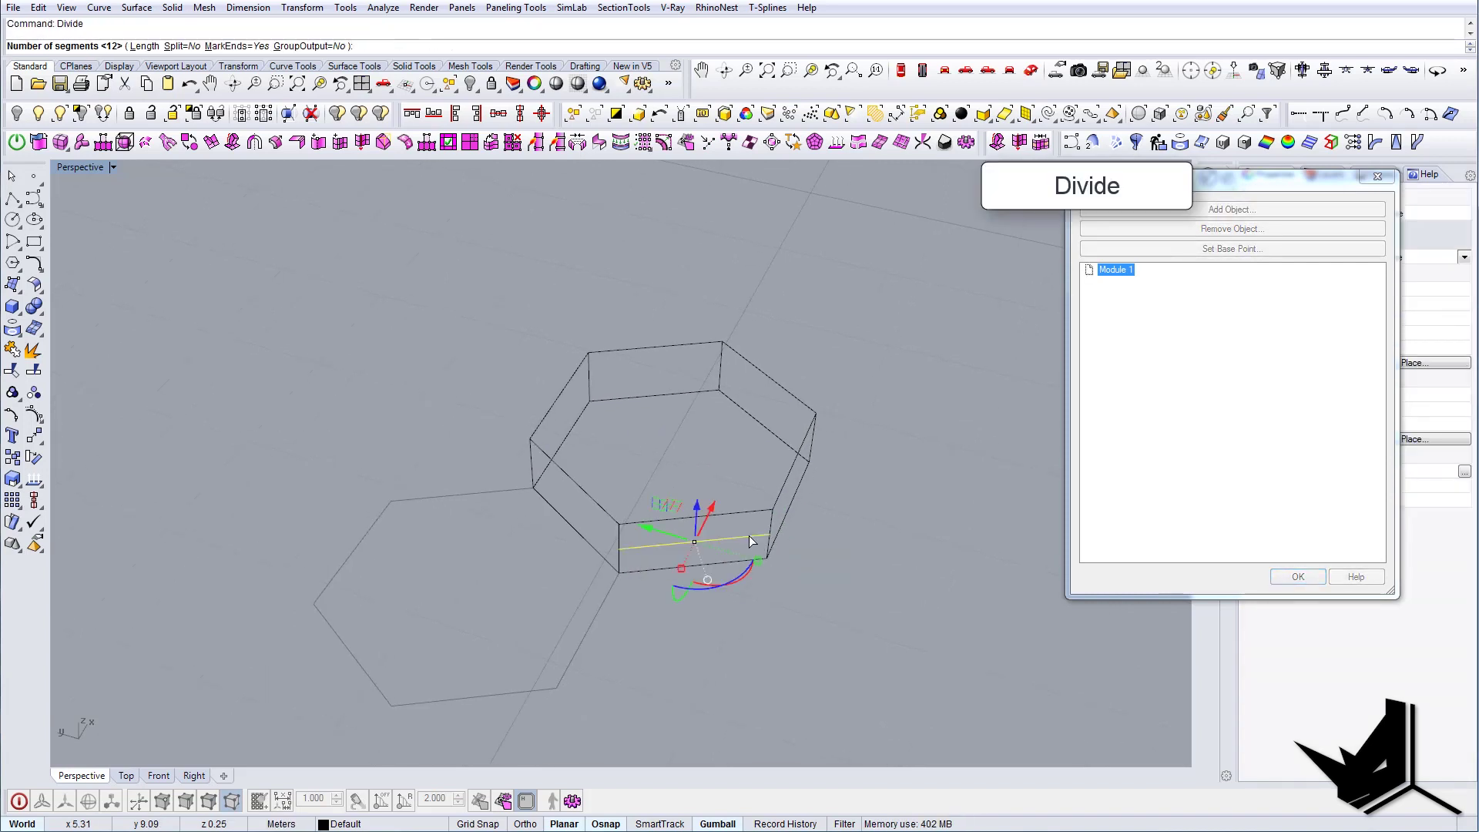
text(2)
key(Return)
scroll(673, 542, up, 4)
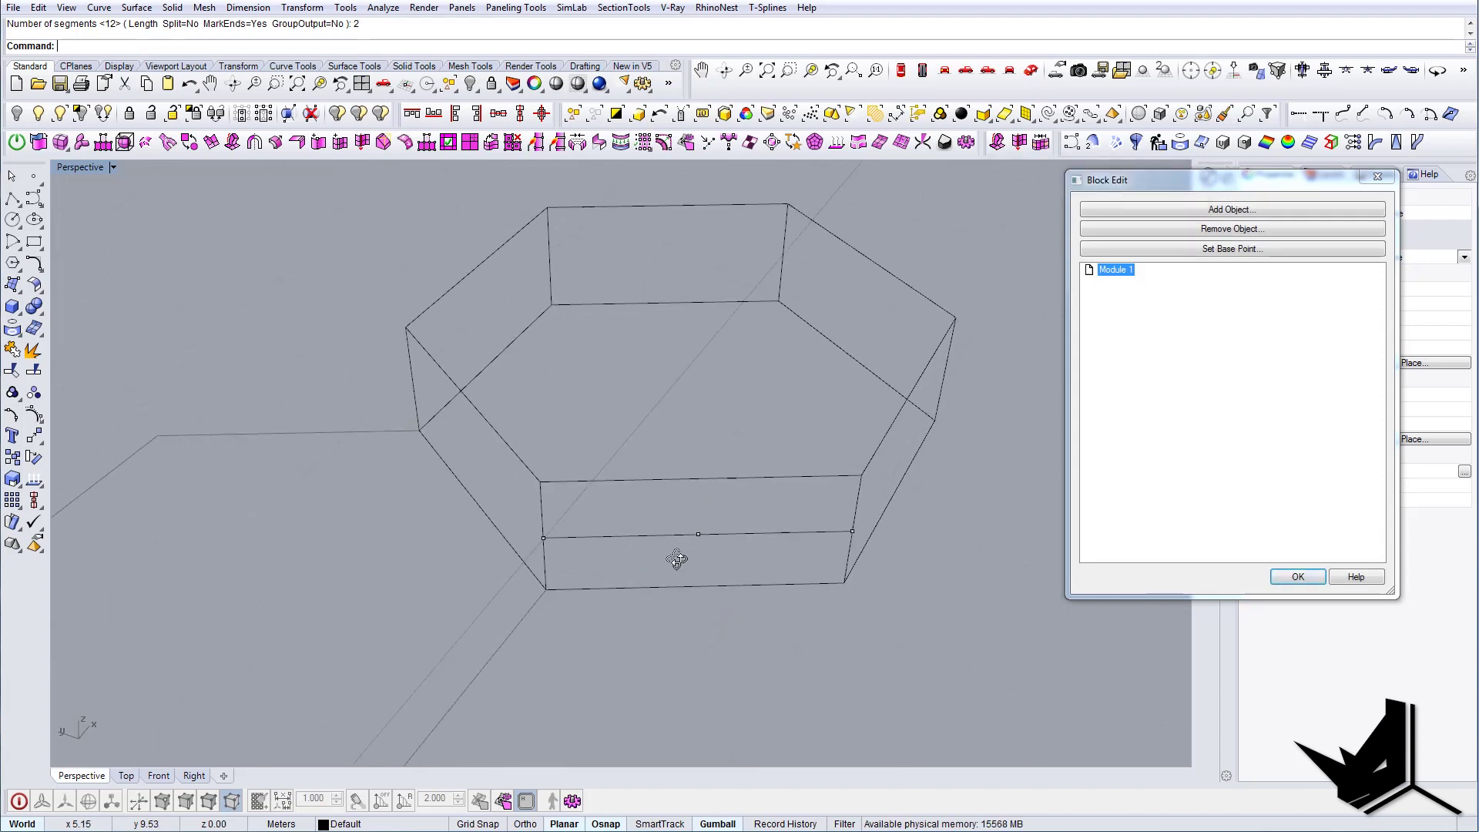
shift+right_drag(731, 573, 722, 572)
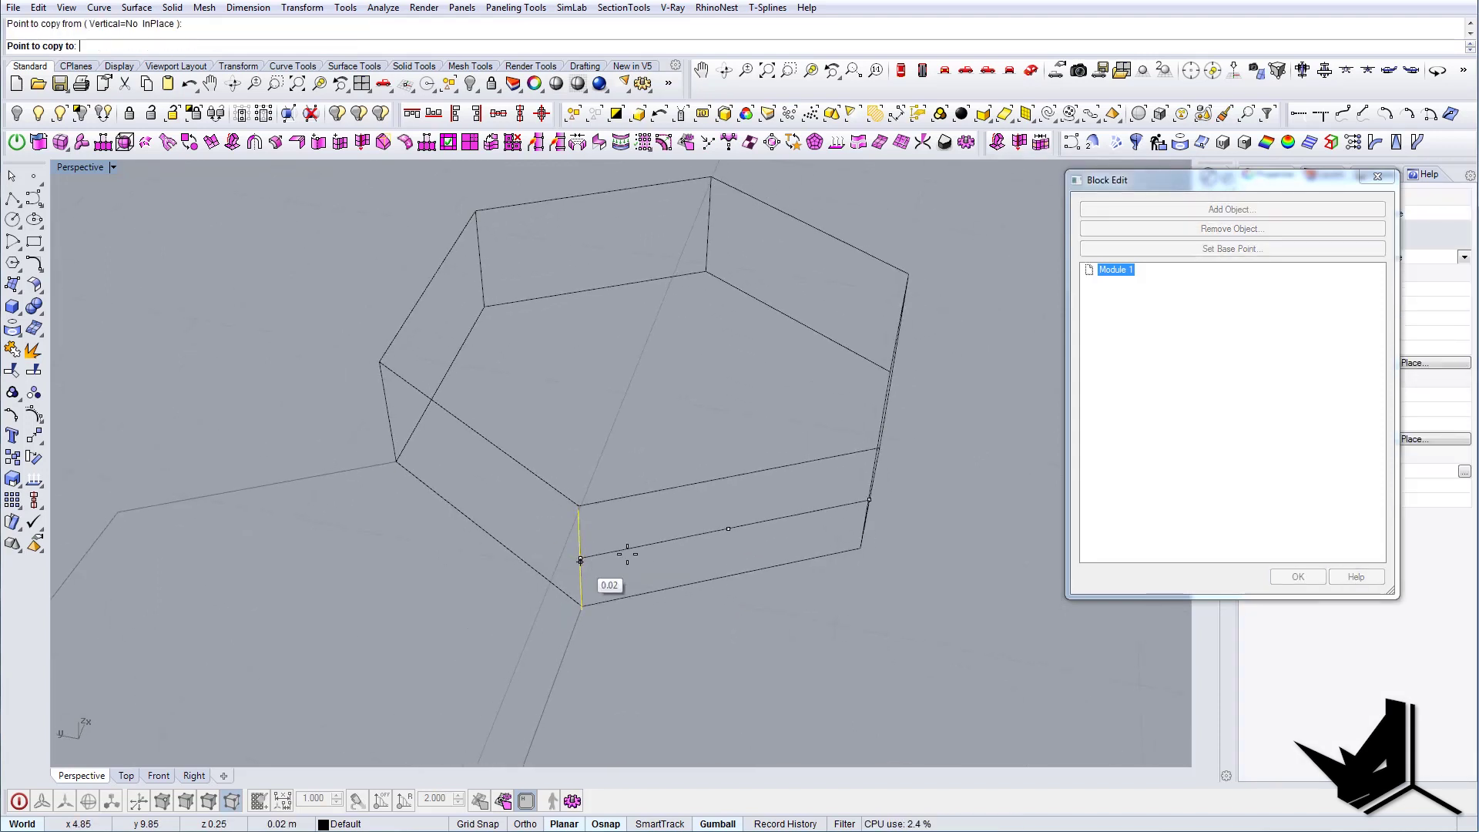
click(728, 528)
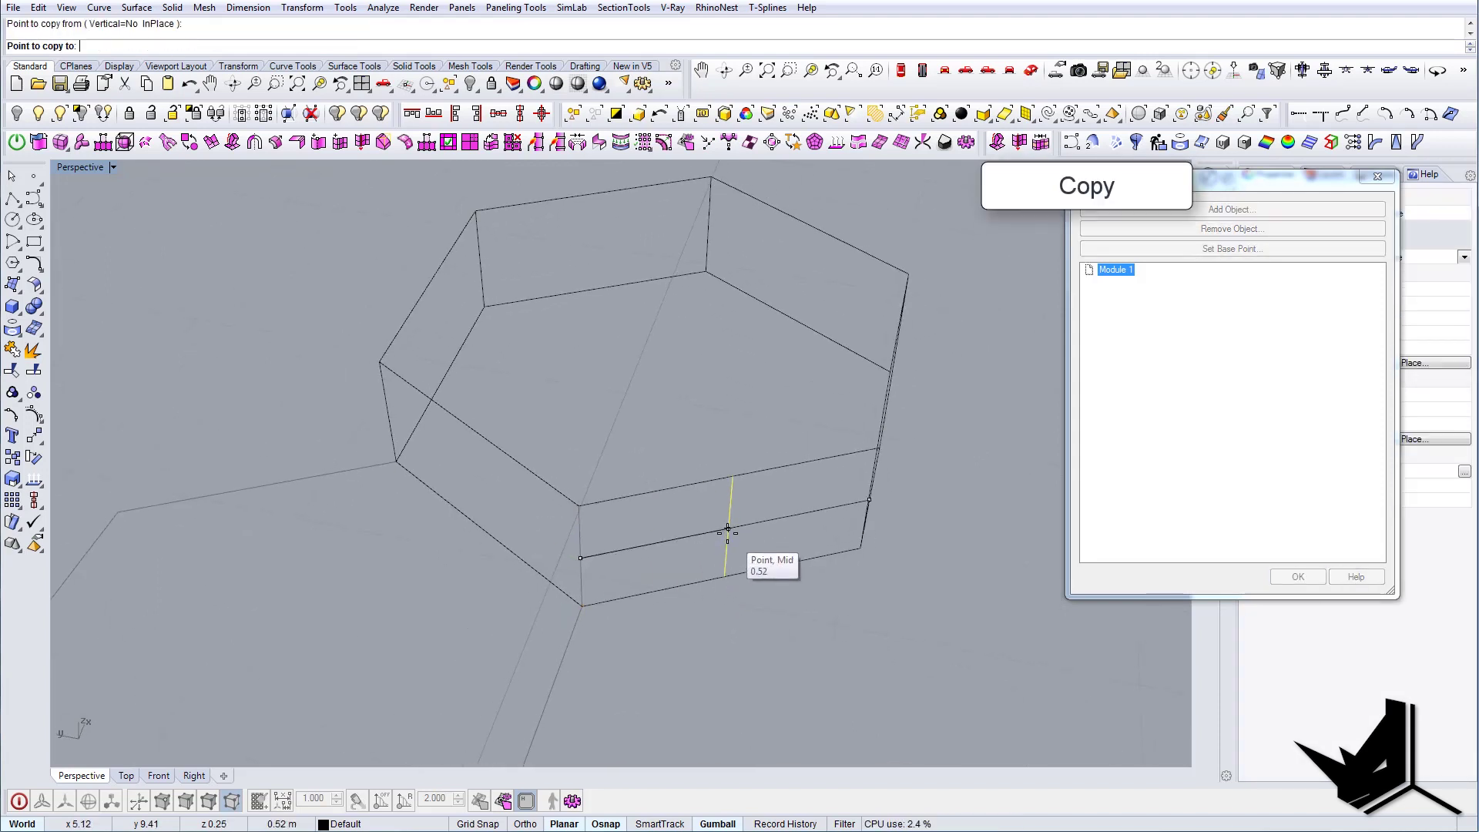
Delete the division points and the horizontal helper line, keeping the vertical line at the middle of the side.
click(566, 552)
key(Delete)
right_drag(869, 520, 627, 552)
click(696, 567)
key(Delete)
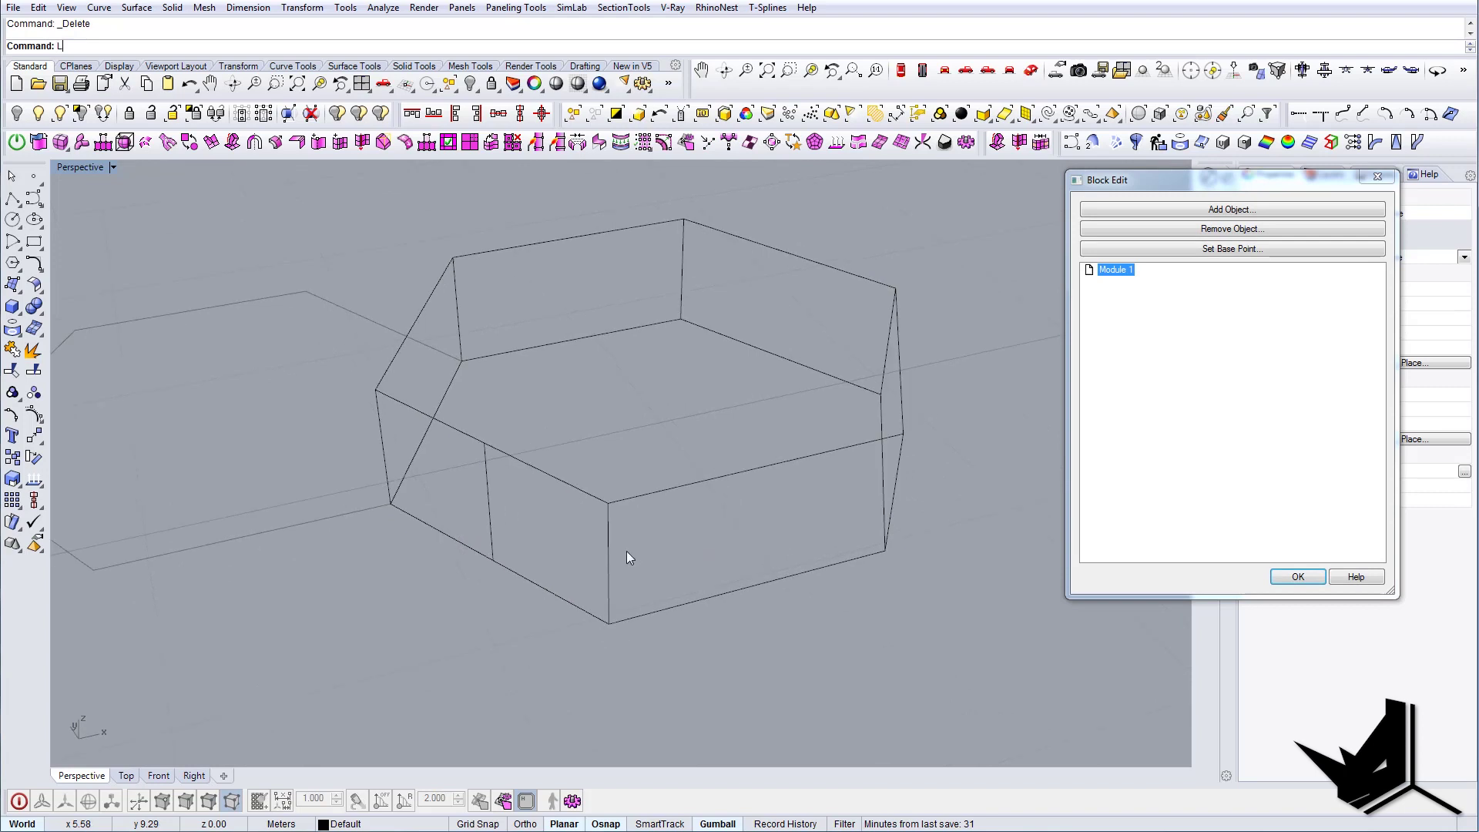
text(line)
key(Return)
click(610, 565)
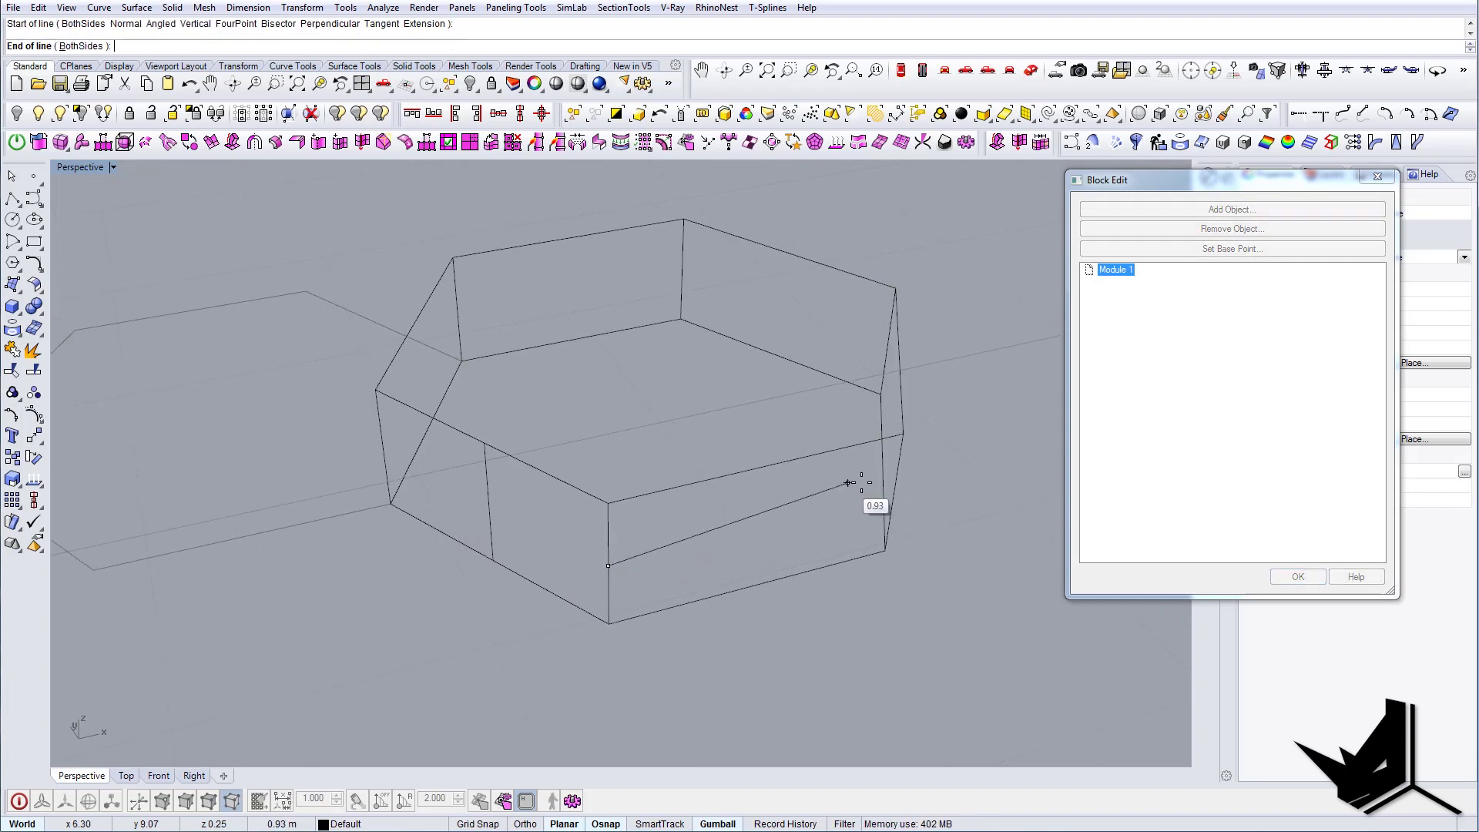
click(900, 491)
right_drag(904, 481, 713, 575)
click(770, 539)
key(Delete)
Draw a horizontal helper line between the midpoints of the two corner verticals on the adjacent side of the frame.
text(line)
key(Return)
click(610, 574)
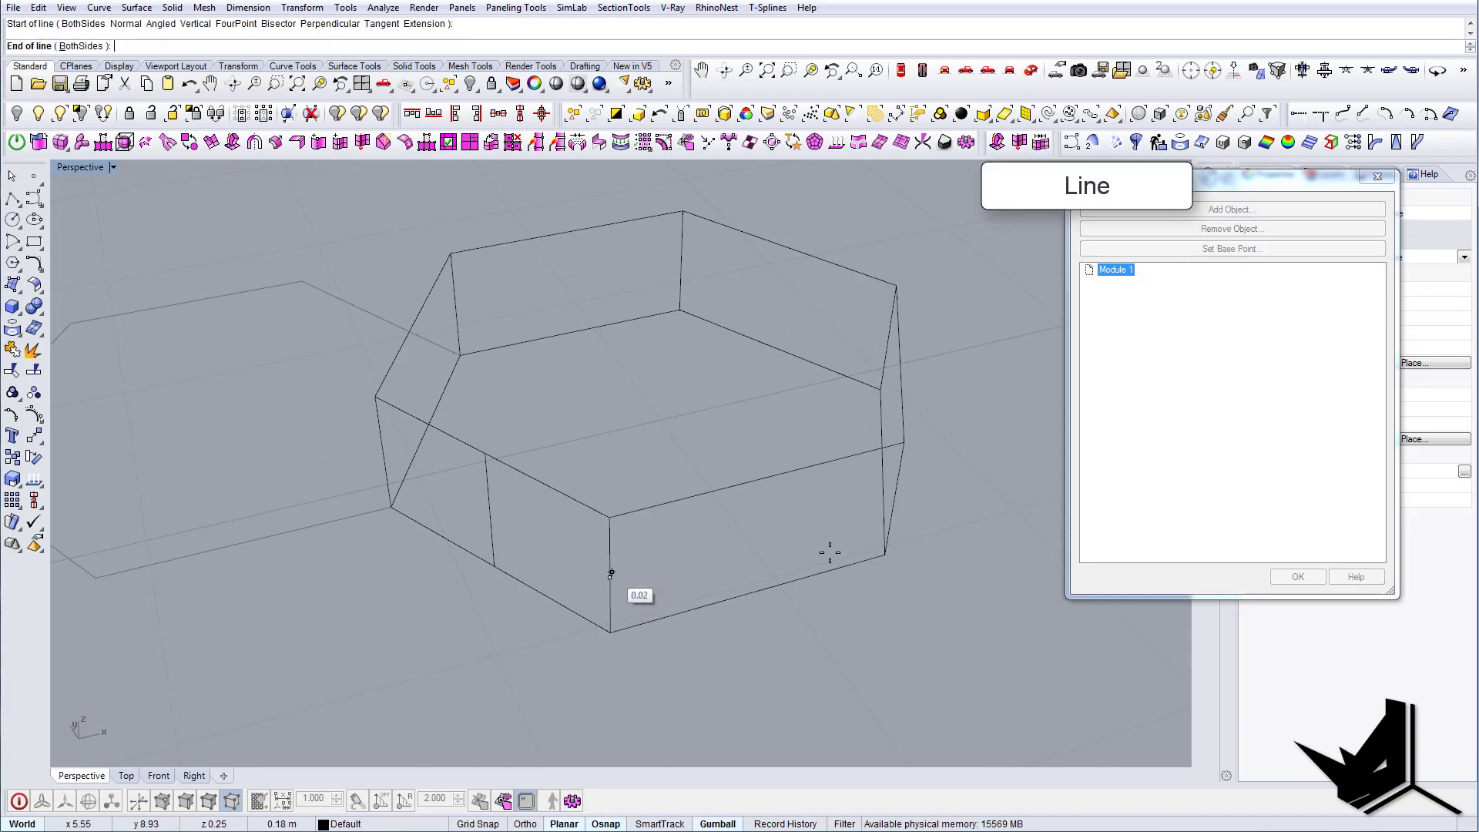
click(894, 502)
Copy the first side's middle vertical line by its midpoint to the helper line's midpoint, and delete the helper line.
click(497, 512)
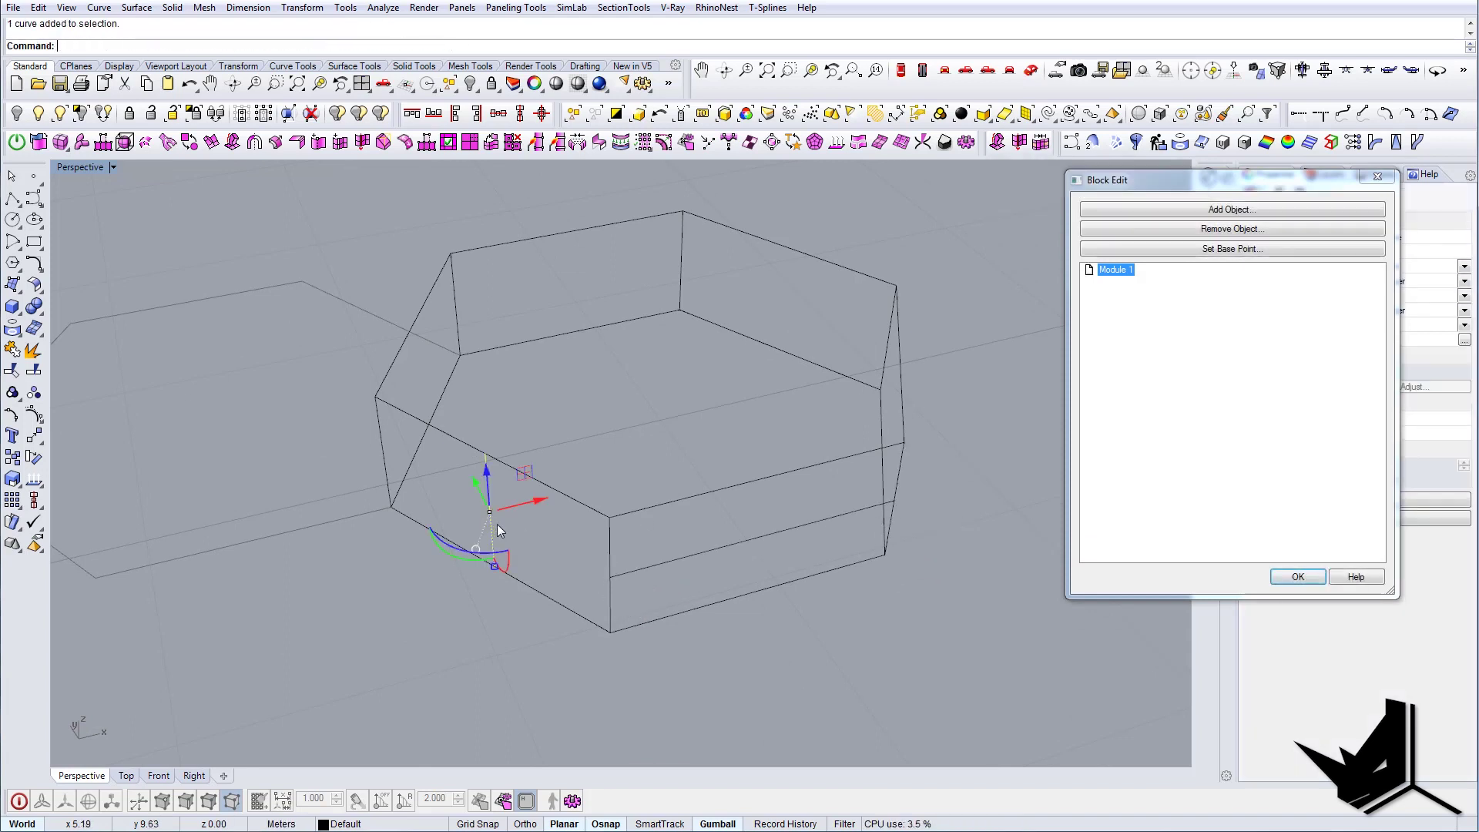
text(copy)
key(Return)
click(490, 511)
click(778, 534)
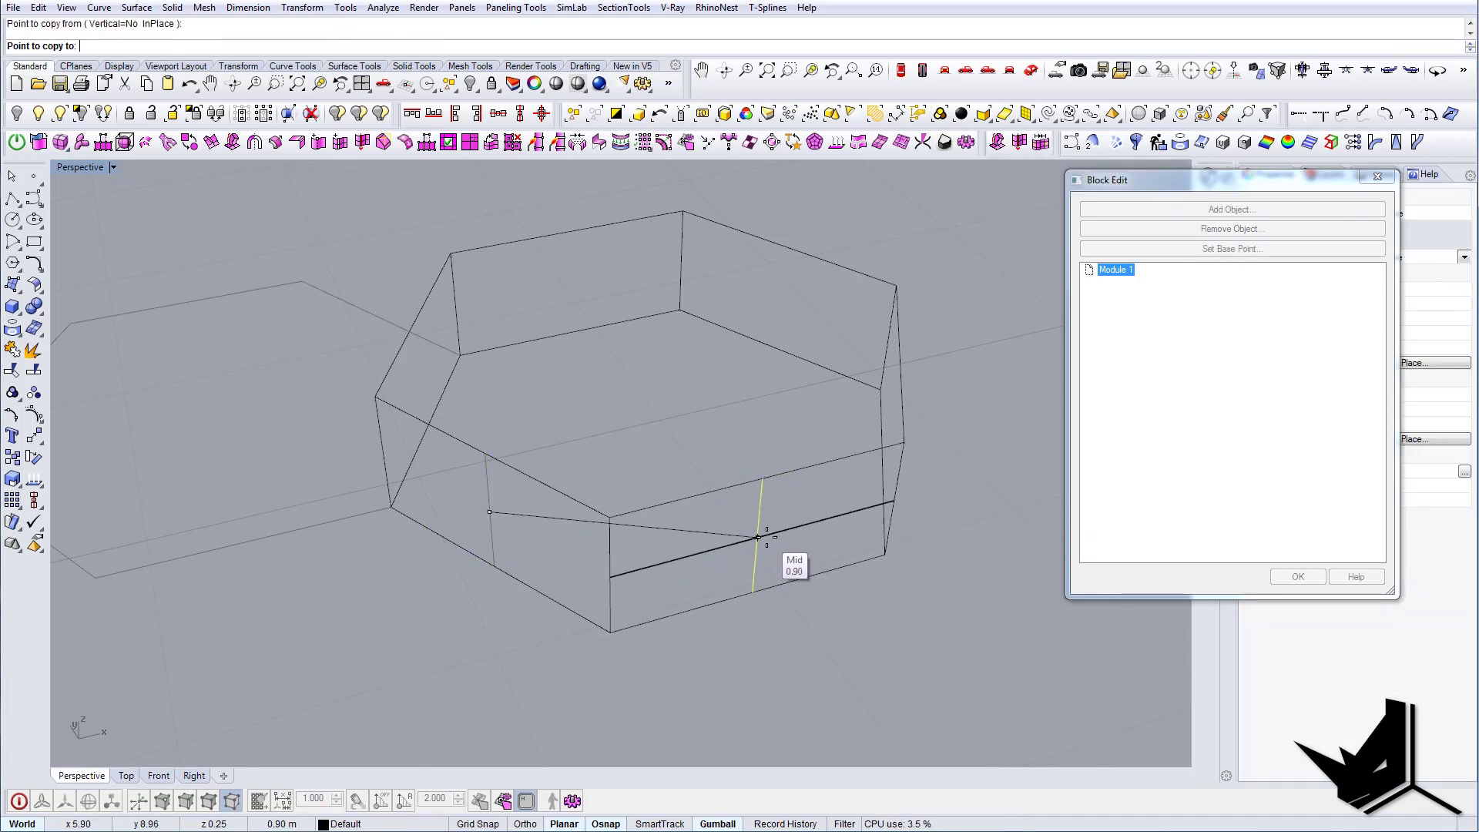
mouse_move(775, 539)
right_down()
mouse_move(733, 522)
mouse_move(756, 558)
mouse_move(733, 565)
mouse_move(487, 432)
right_up()
click(733, 523)
key(Delete)
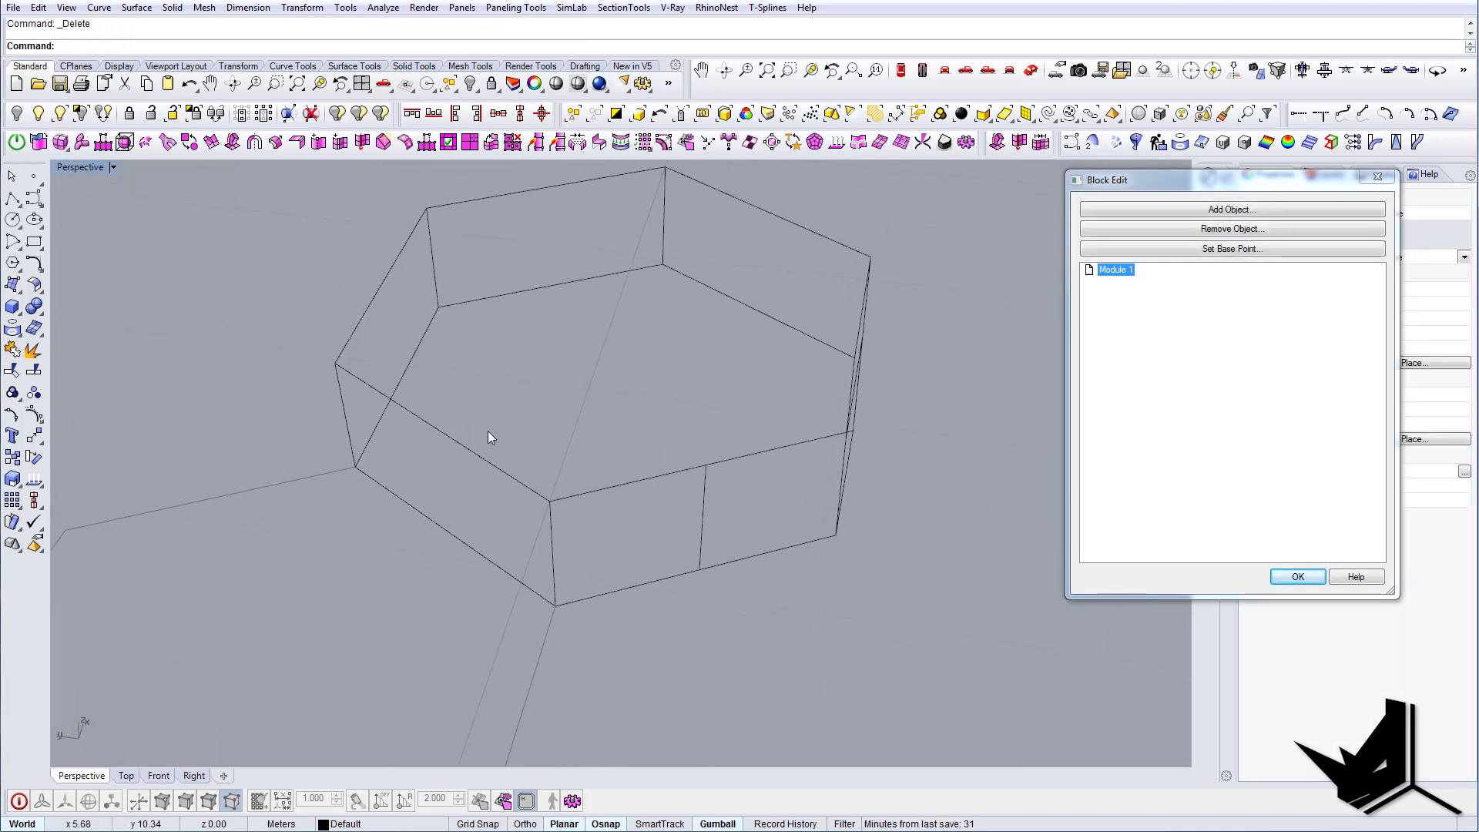
text(polyline)
key(Return)
click(550, 501)
key(Escape)
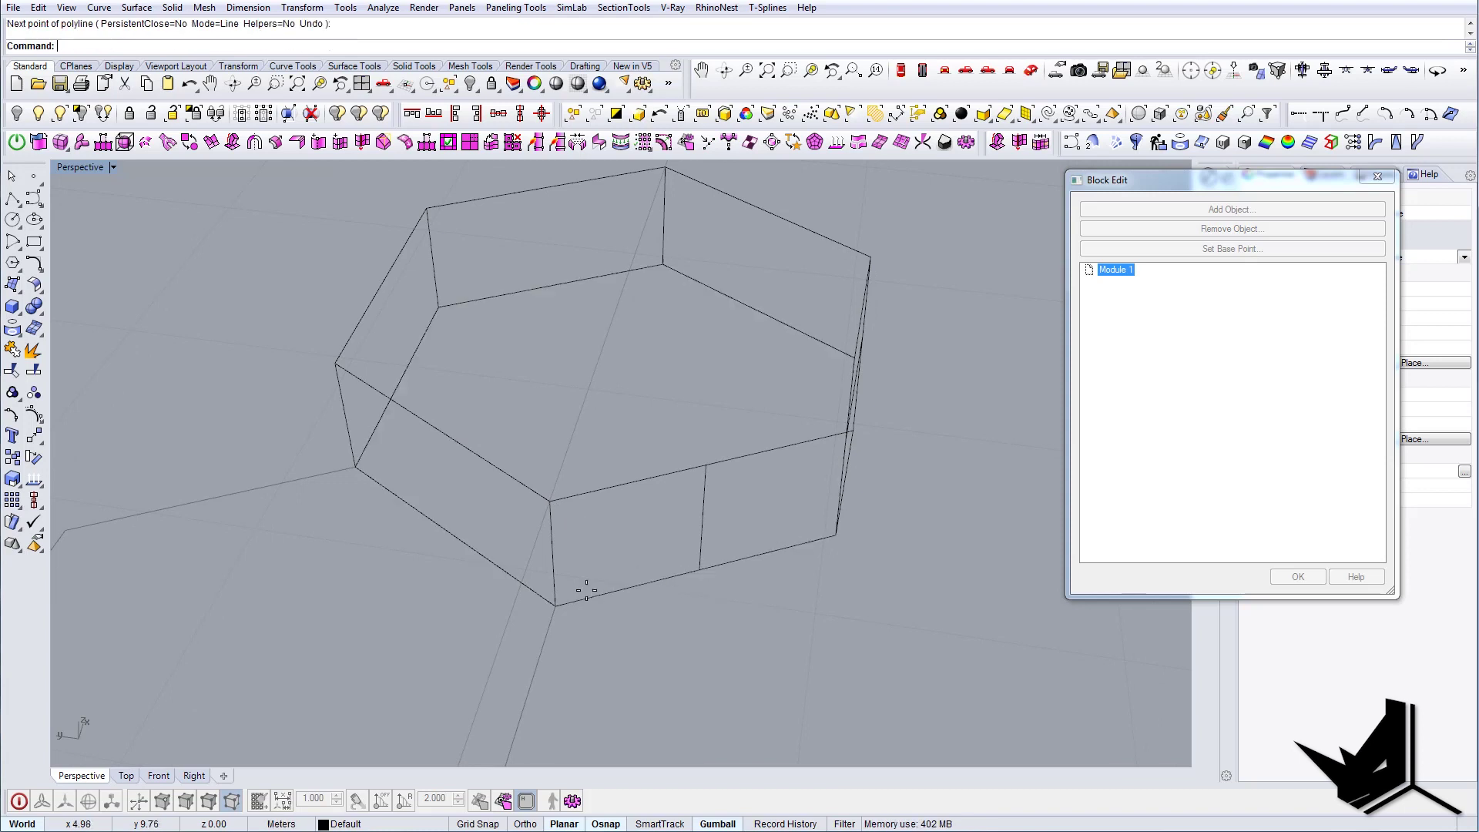
Draw two diagonals on the side, joining the upper end of its middle vertical line to both lower corners.
key(Return)
click(555, 607)
click(705, 466)
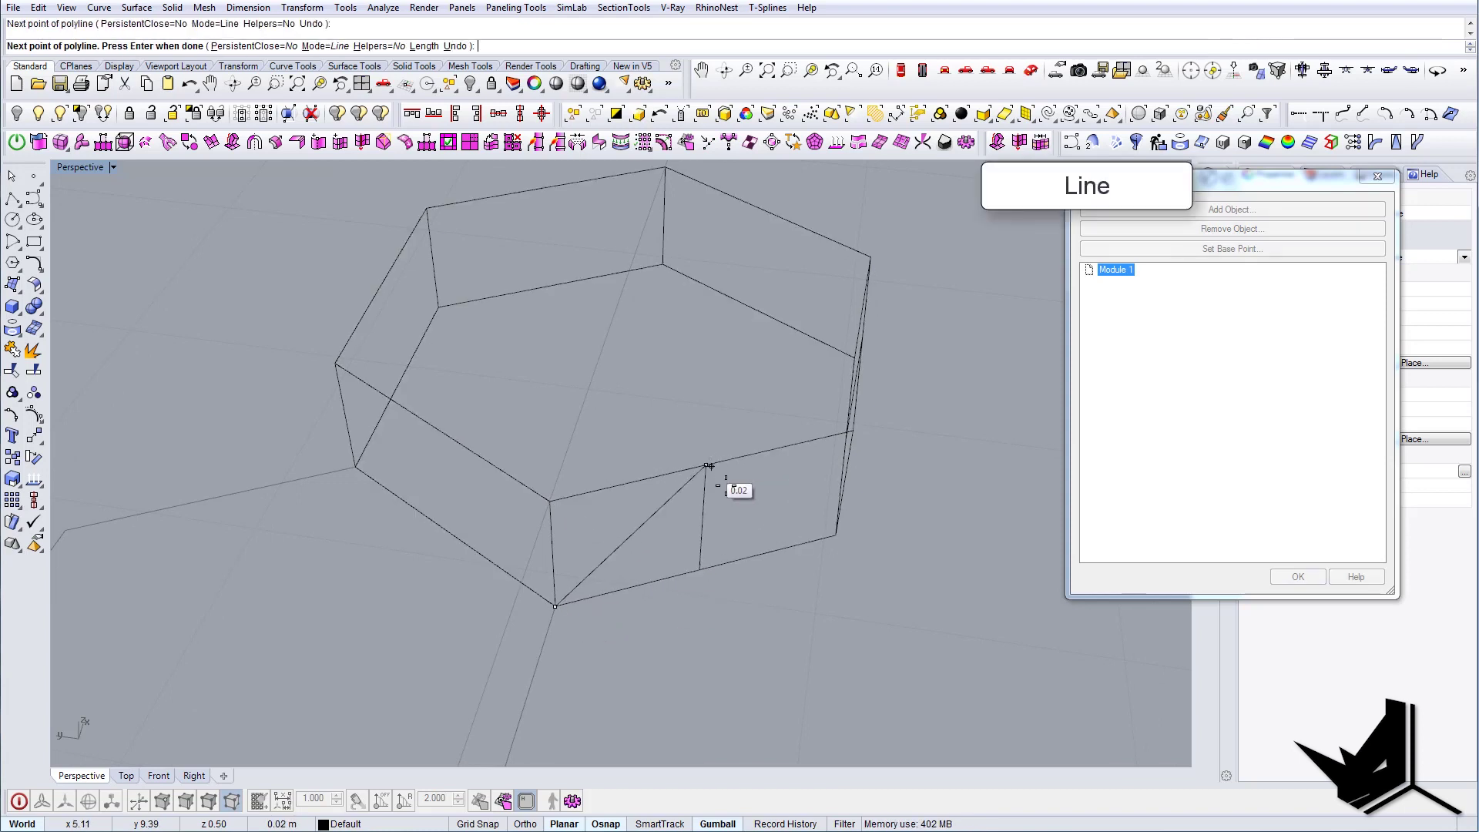
key(Return)
right_drag(779, 497, 735, 494)
key(Return)
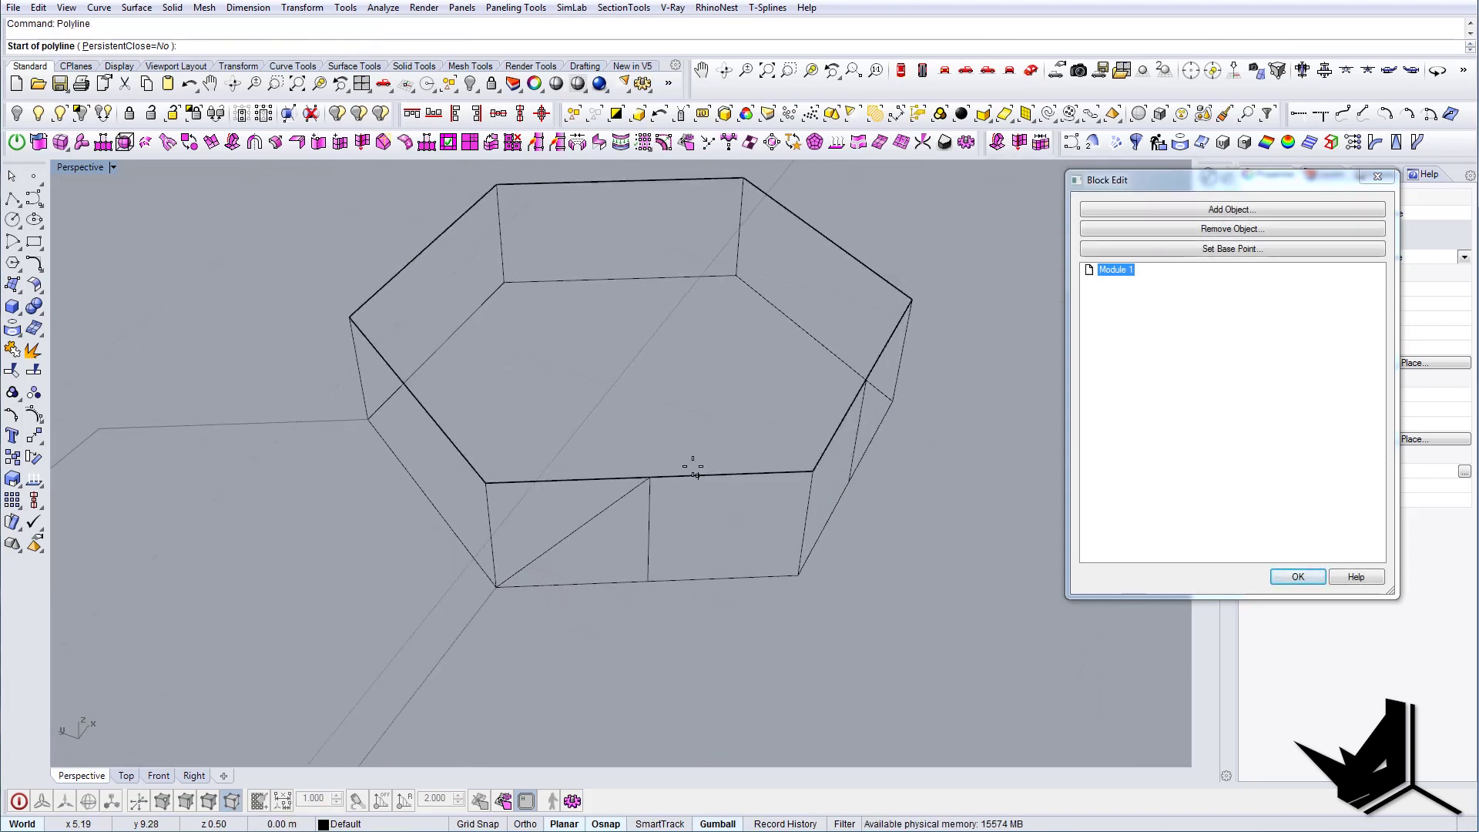
click(650, 478)
click(797, 573)
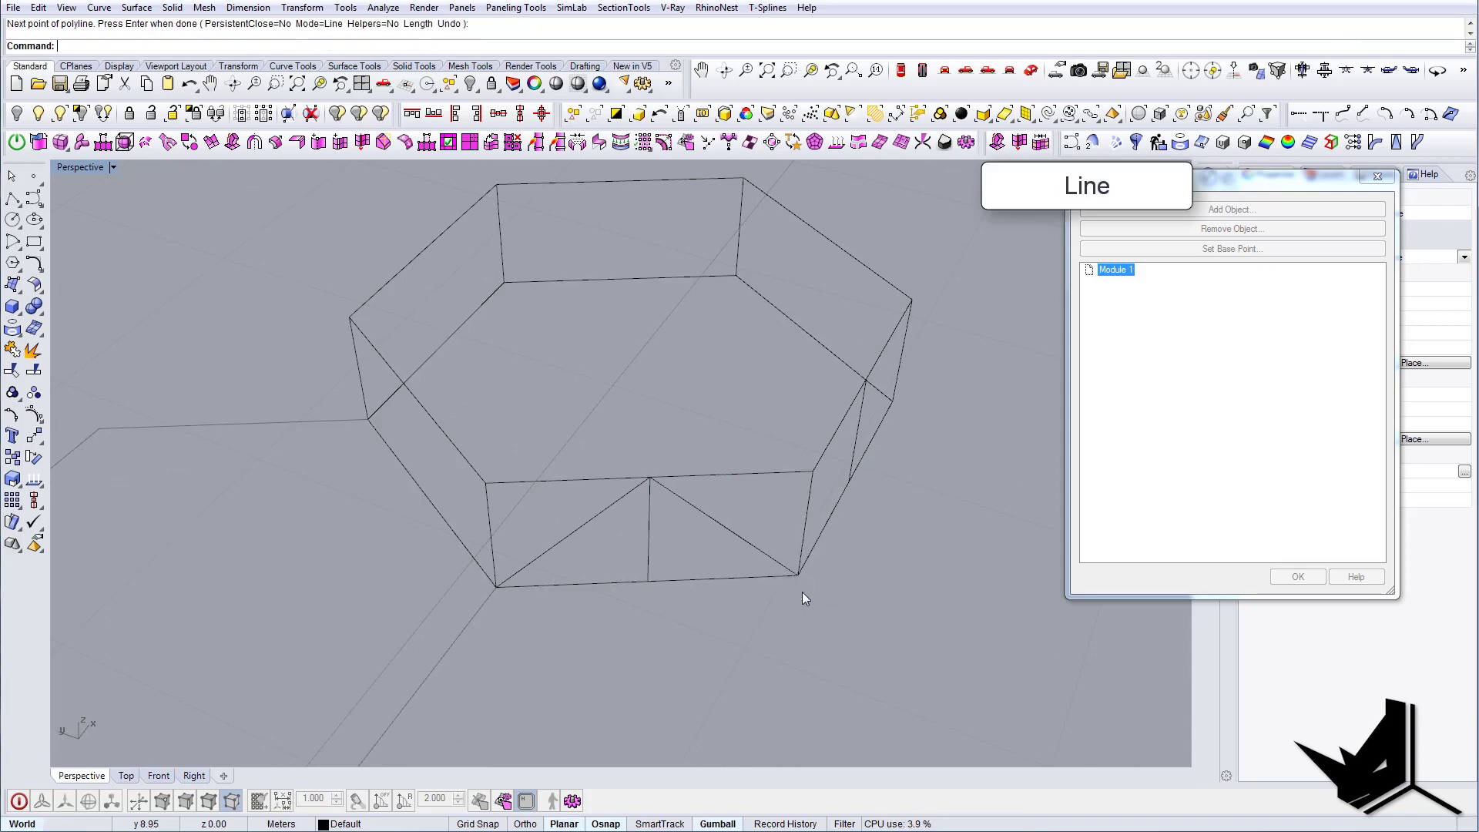
right_drag(802, 592, 149, 367)
key(Return)
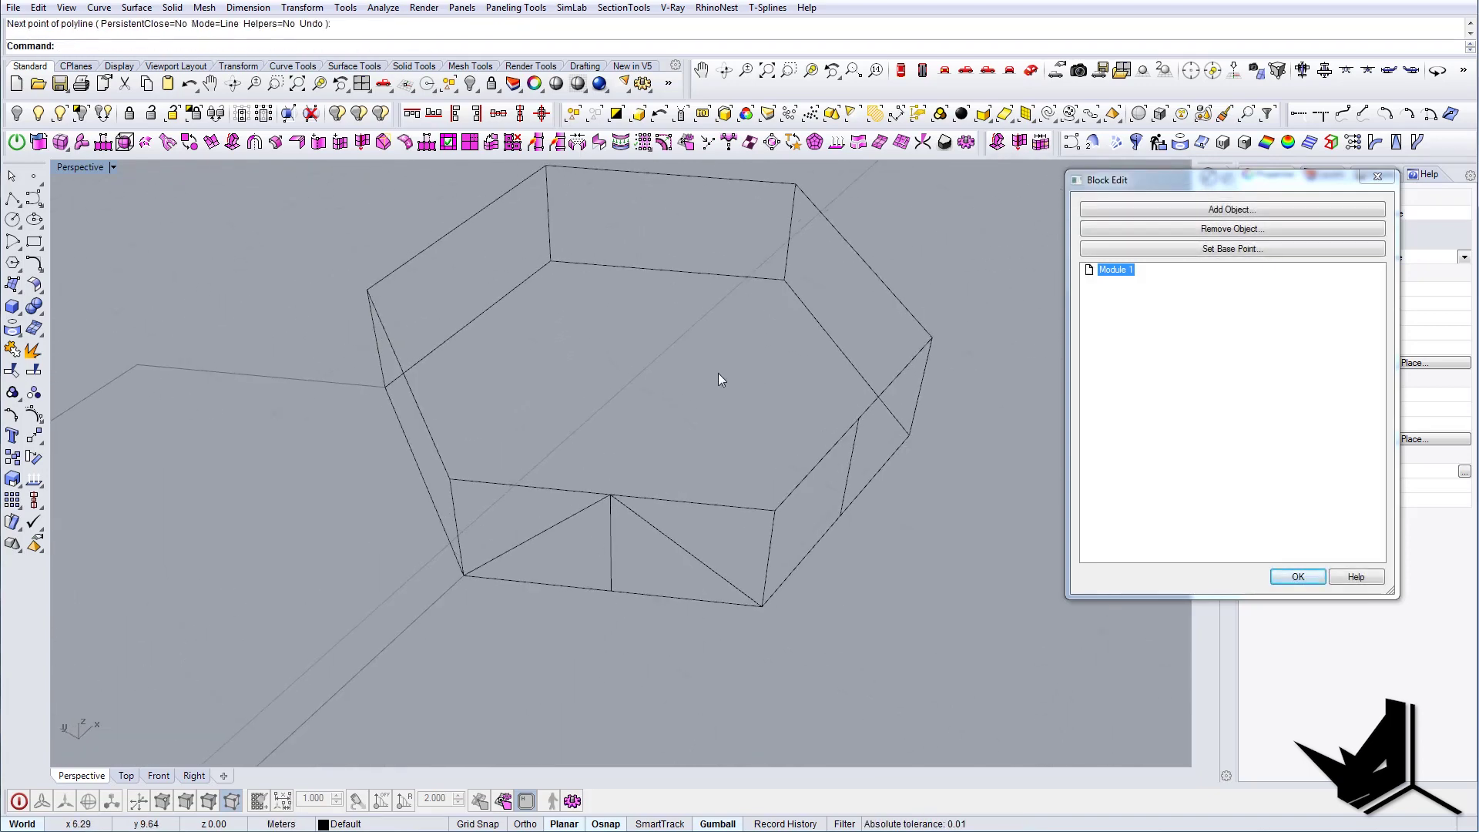
Place an area centroid point for the upper hexagon with AreaCentroid.
click(844, 239)
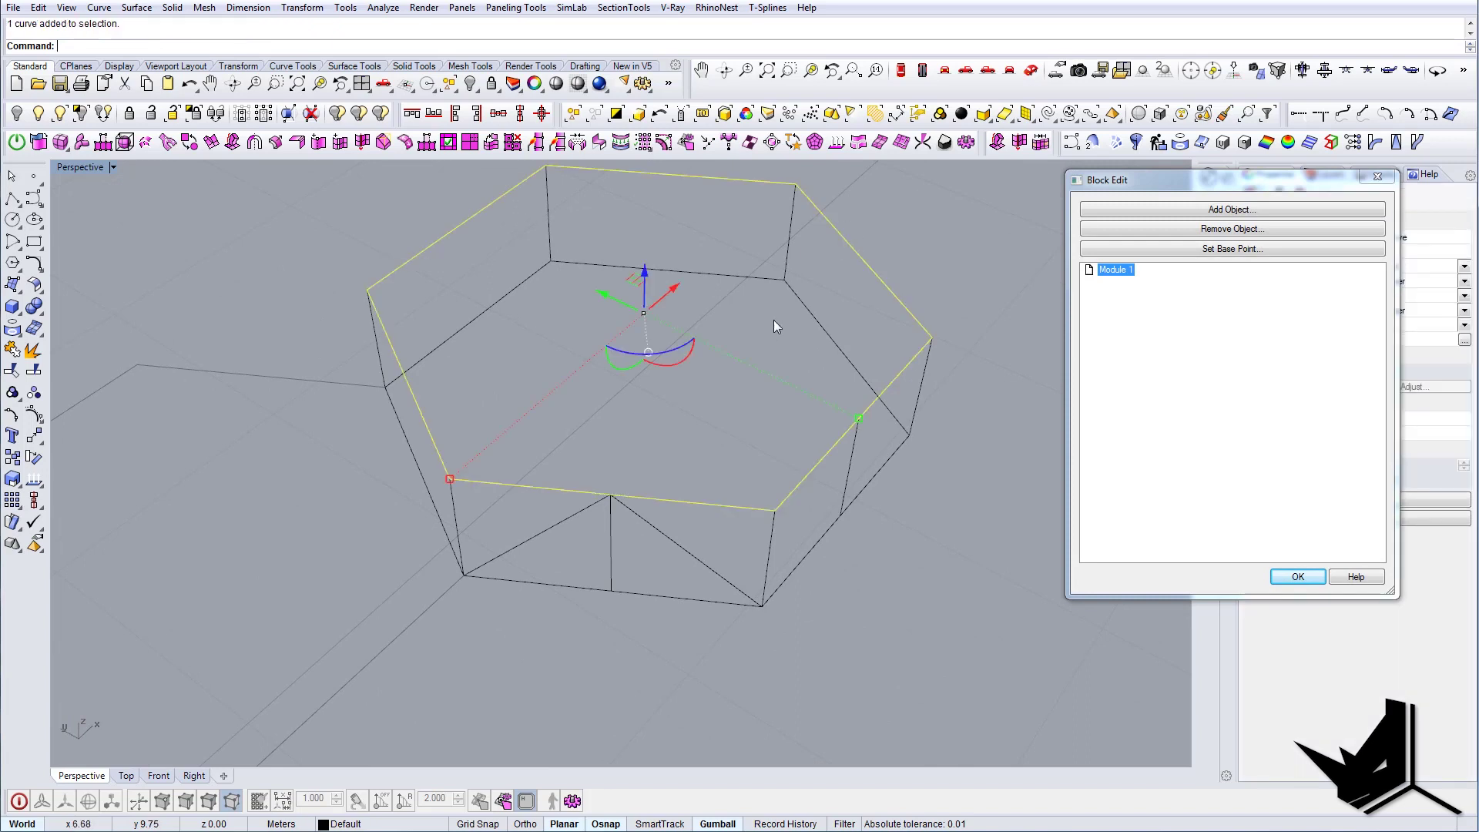
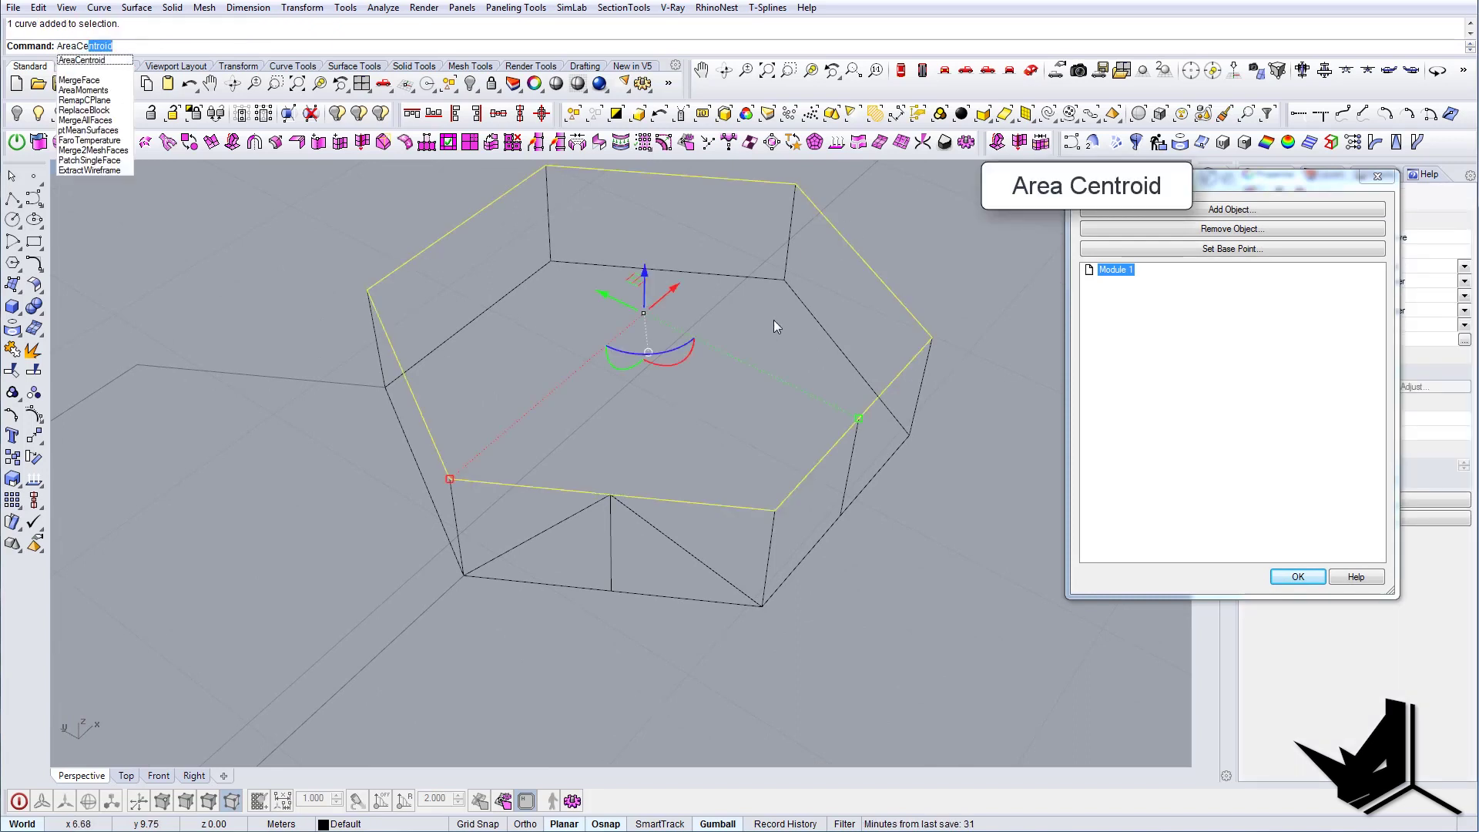
right_drag(772, 300, 748, 429)
right_drag(658, 526, 510, 495)
right_drag(862, 276, 652, 523)
Group the two diagonals with their middle vertical line, and delete the middle vertical line on the neighbouring side.
click(652, 521)
click(569, 486)
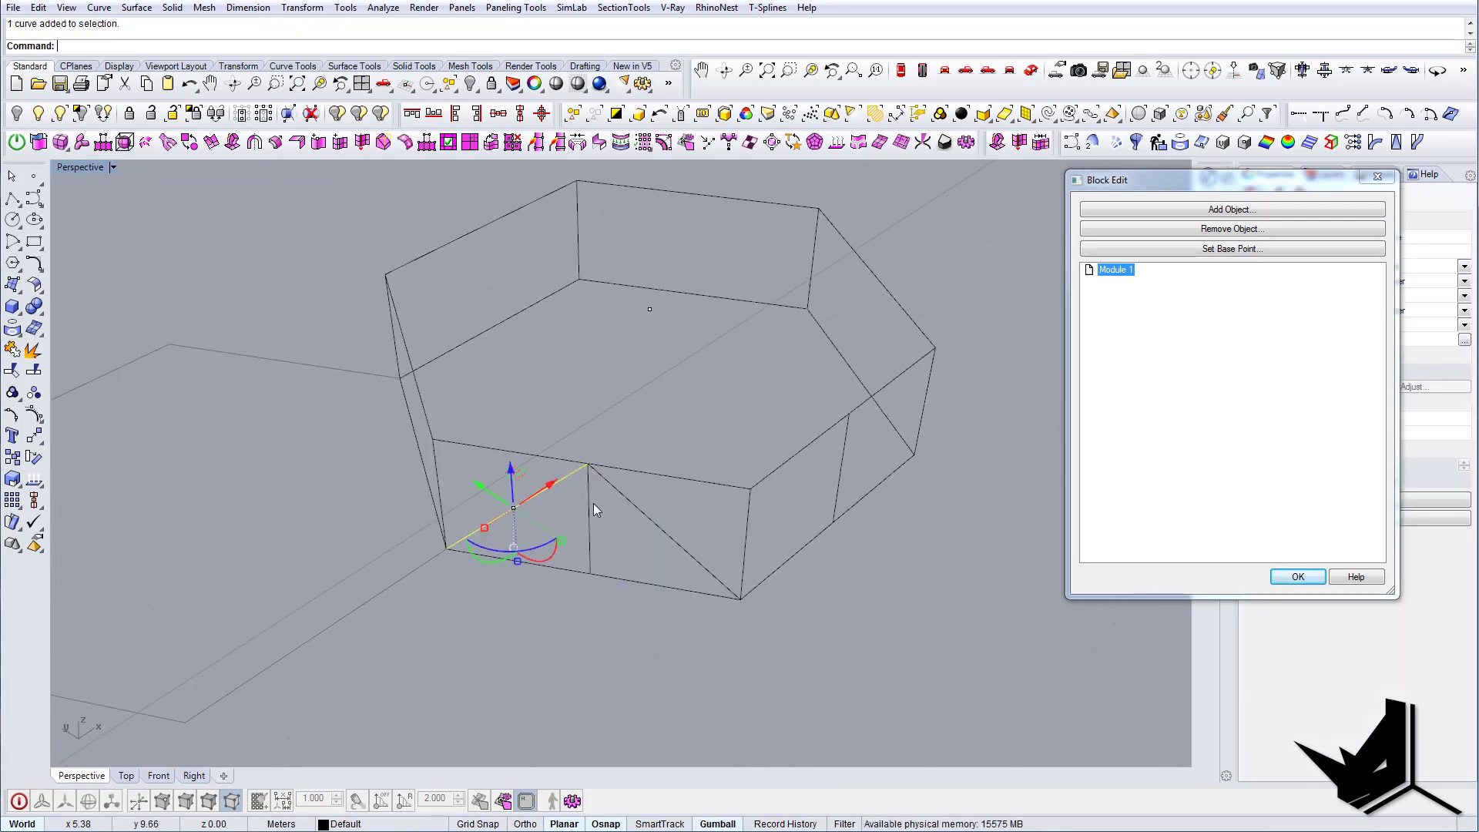
right_drag(779, 504, 621, 516)
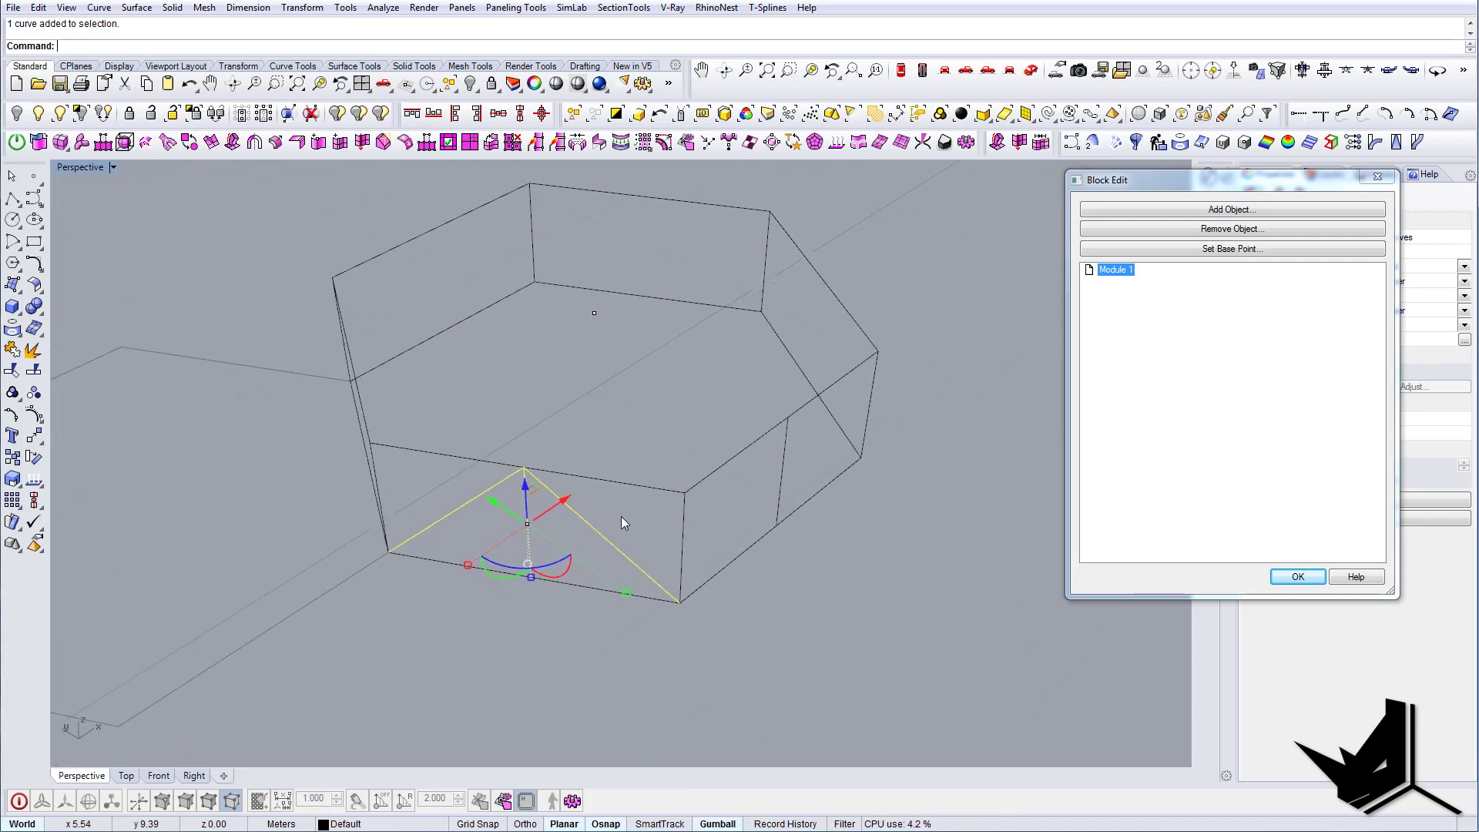
key(ctrl+g)
right_drag(560, 417, 617, 445)
key(Delete)
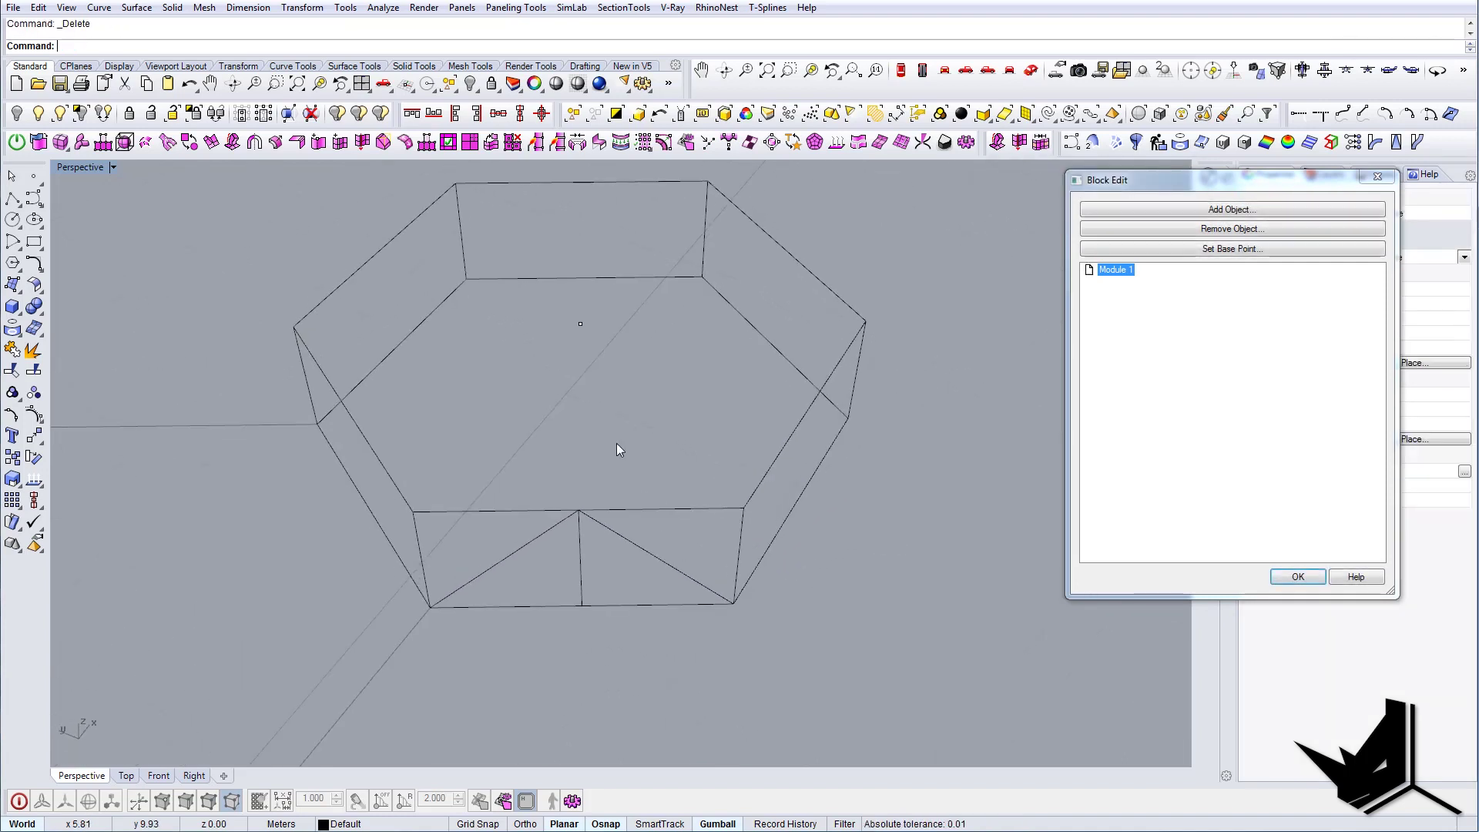
Polar array the grouped diagonals and vertical line around the centroid point with 6 items over 360 degrees.
click(582, 536)
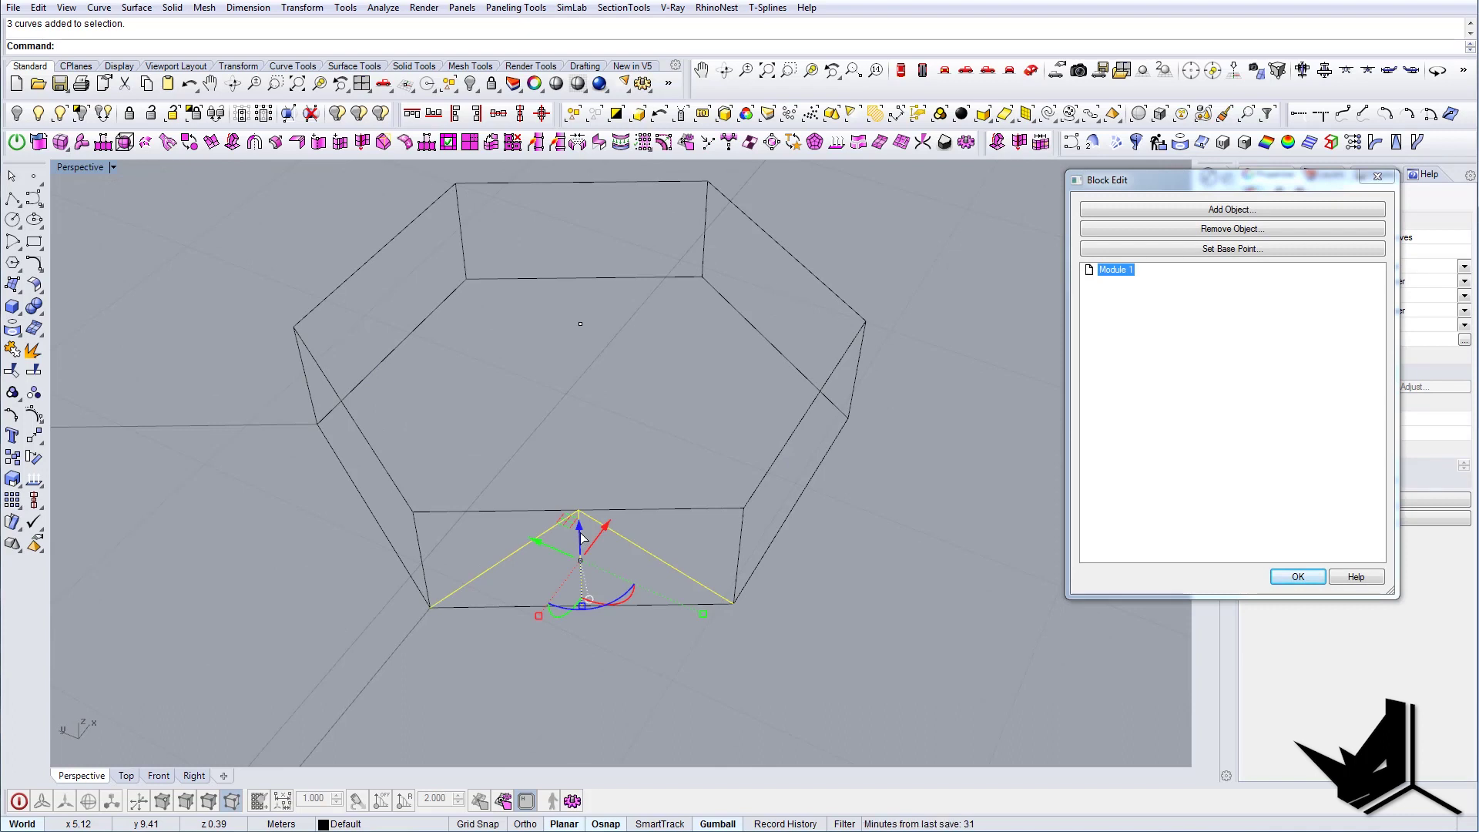
text(Arr)
text(ayLinear)
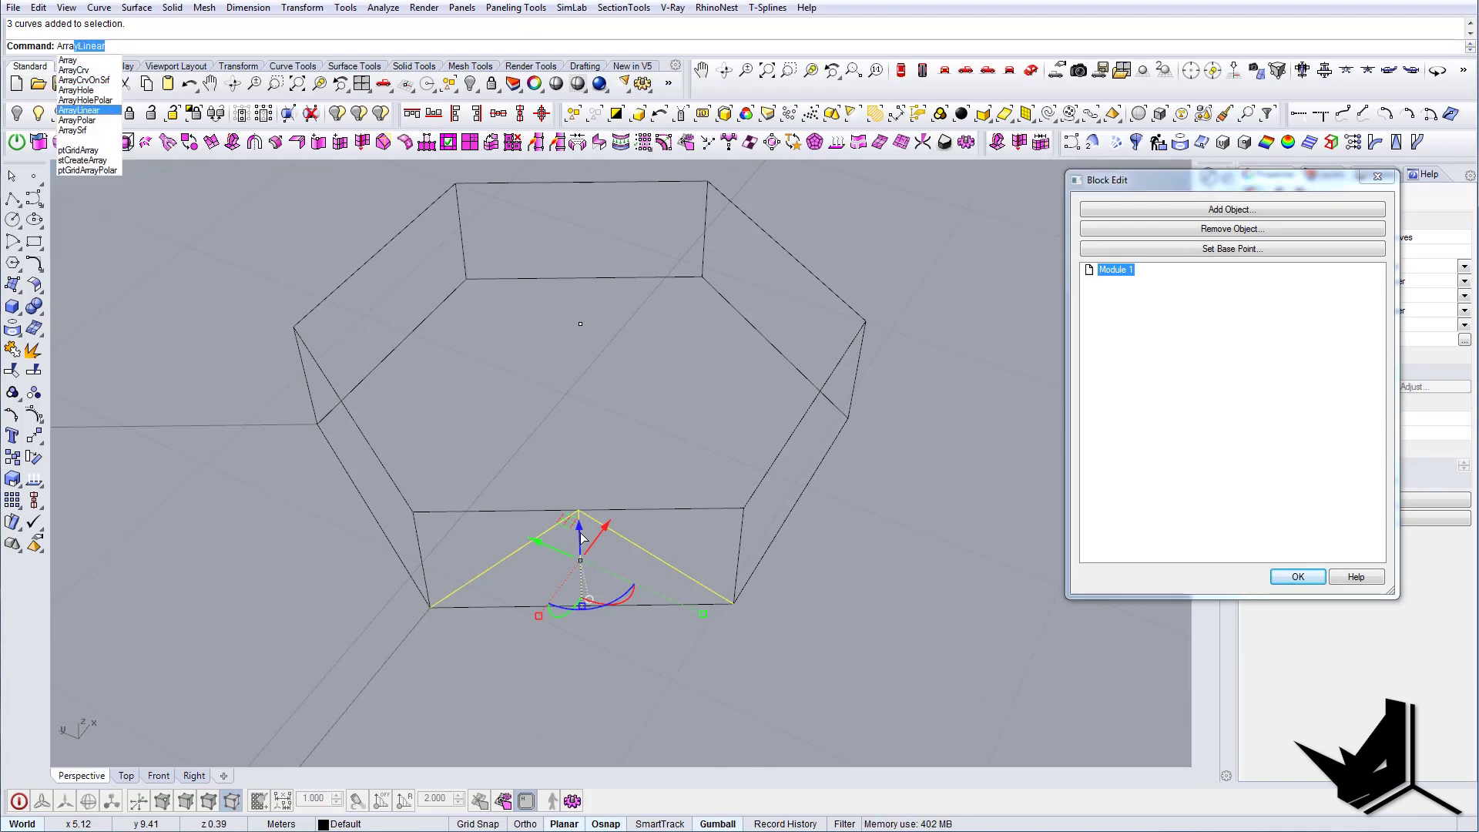
key(Down)
key(Return)
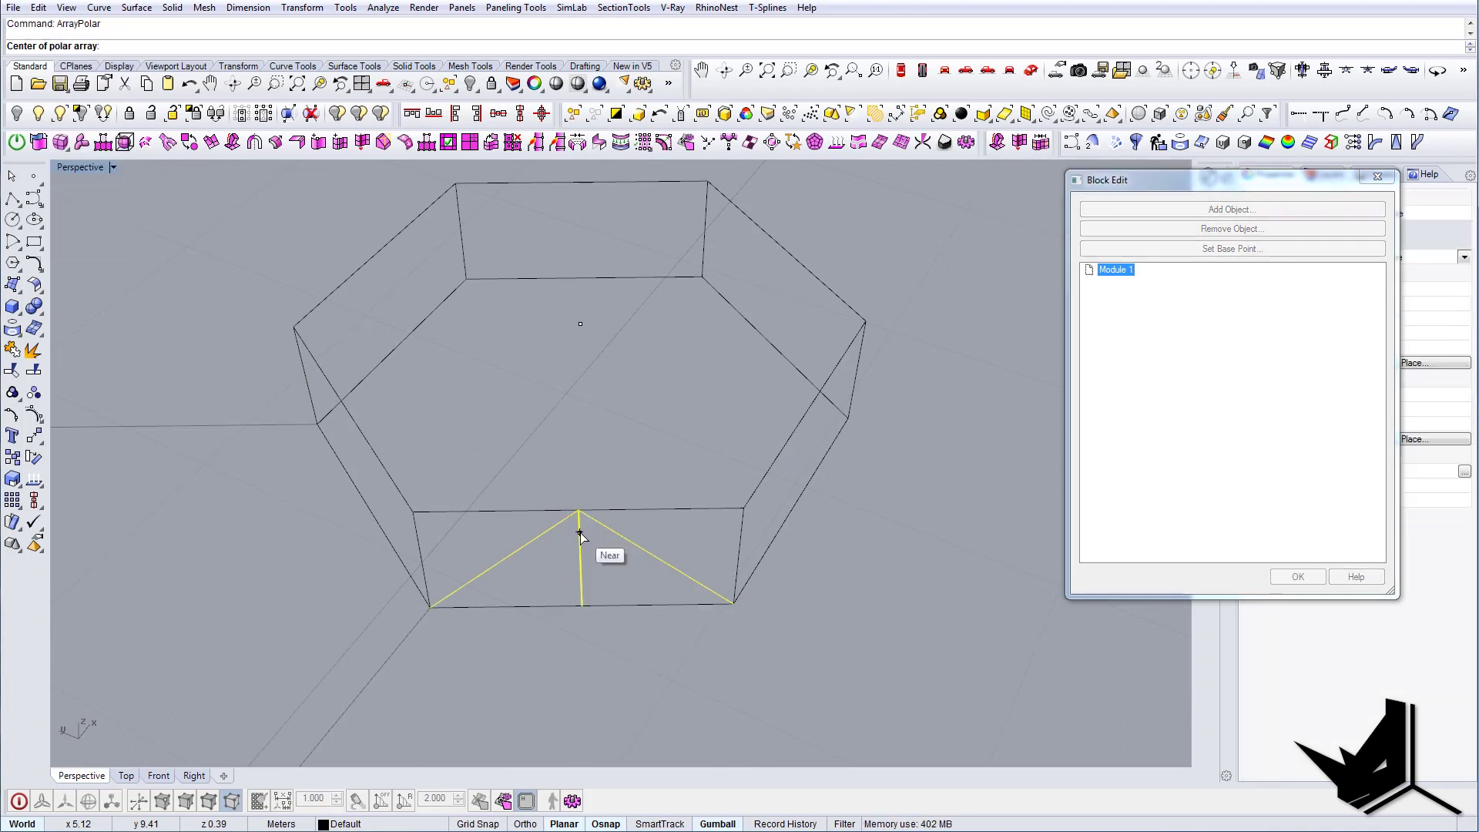
right_drag(638, 386, 578, 401)
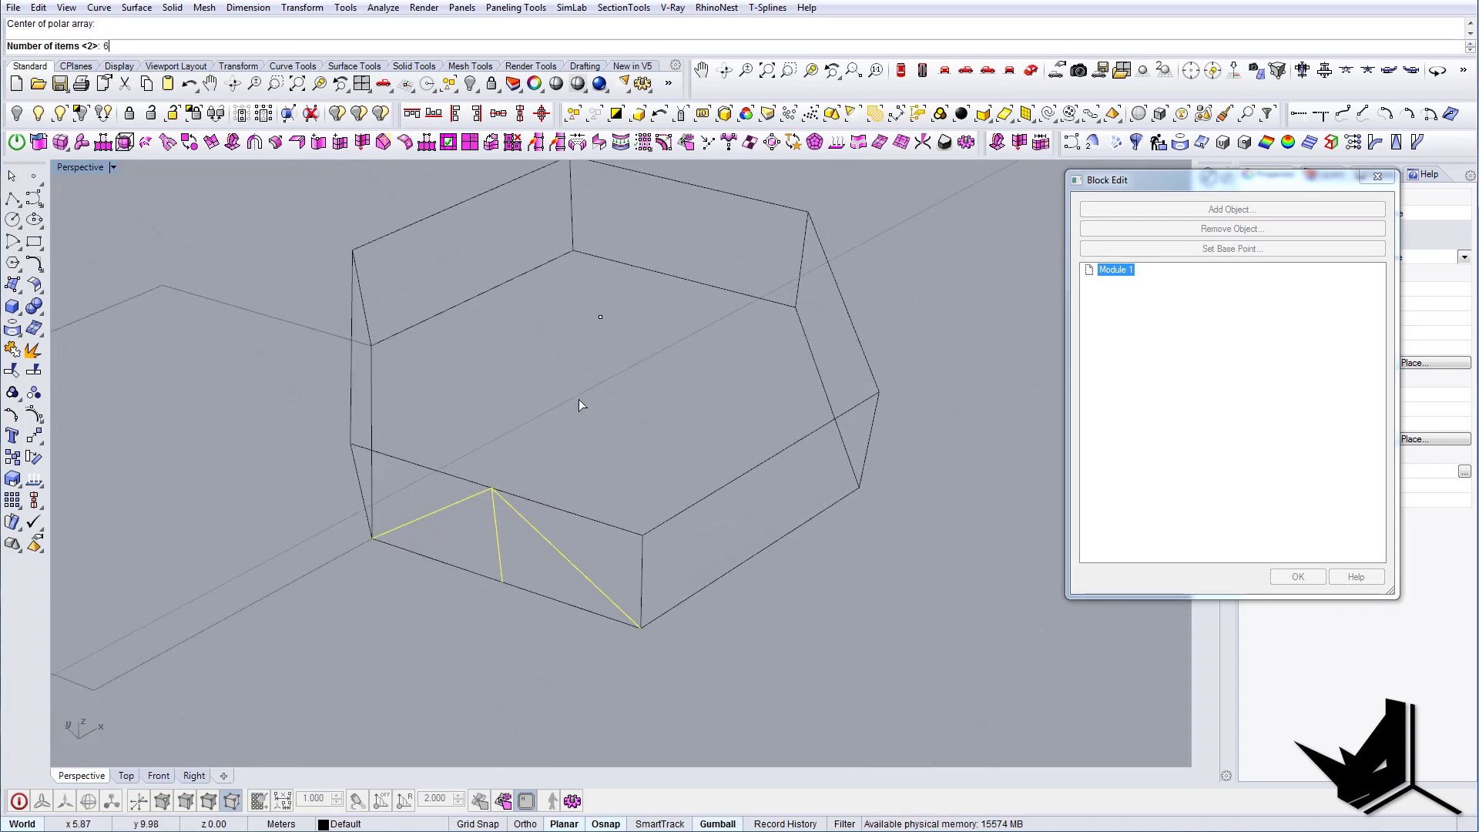
key(Return)
key(Return)
key(Return)
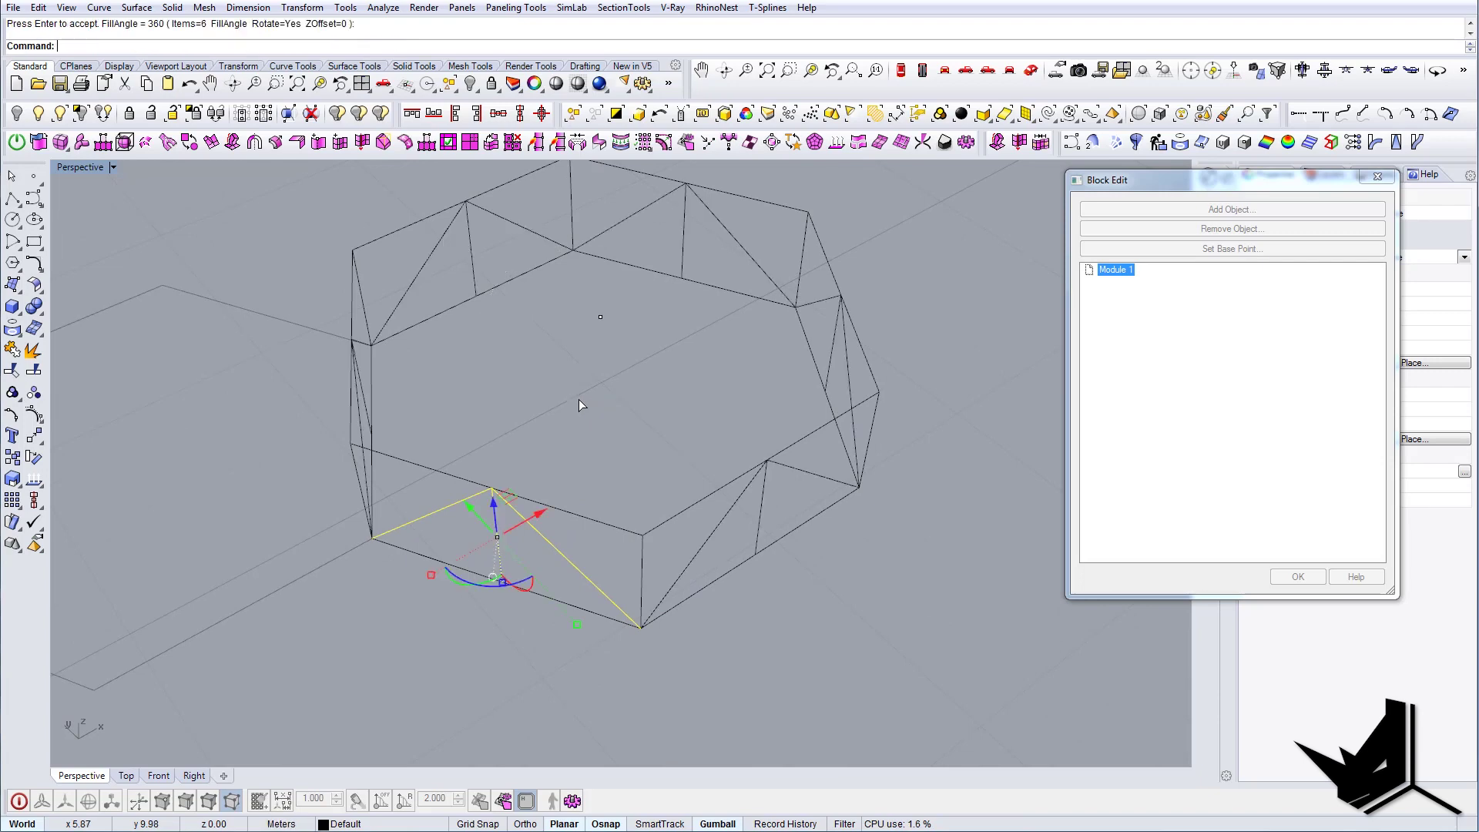
click(580, 400)
Examine the reference photo of the canopy in Windows Photo Viewer and return to the Rhino model.
right_drag(580, 400, 647, 431)
key(alt+Tab)
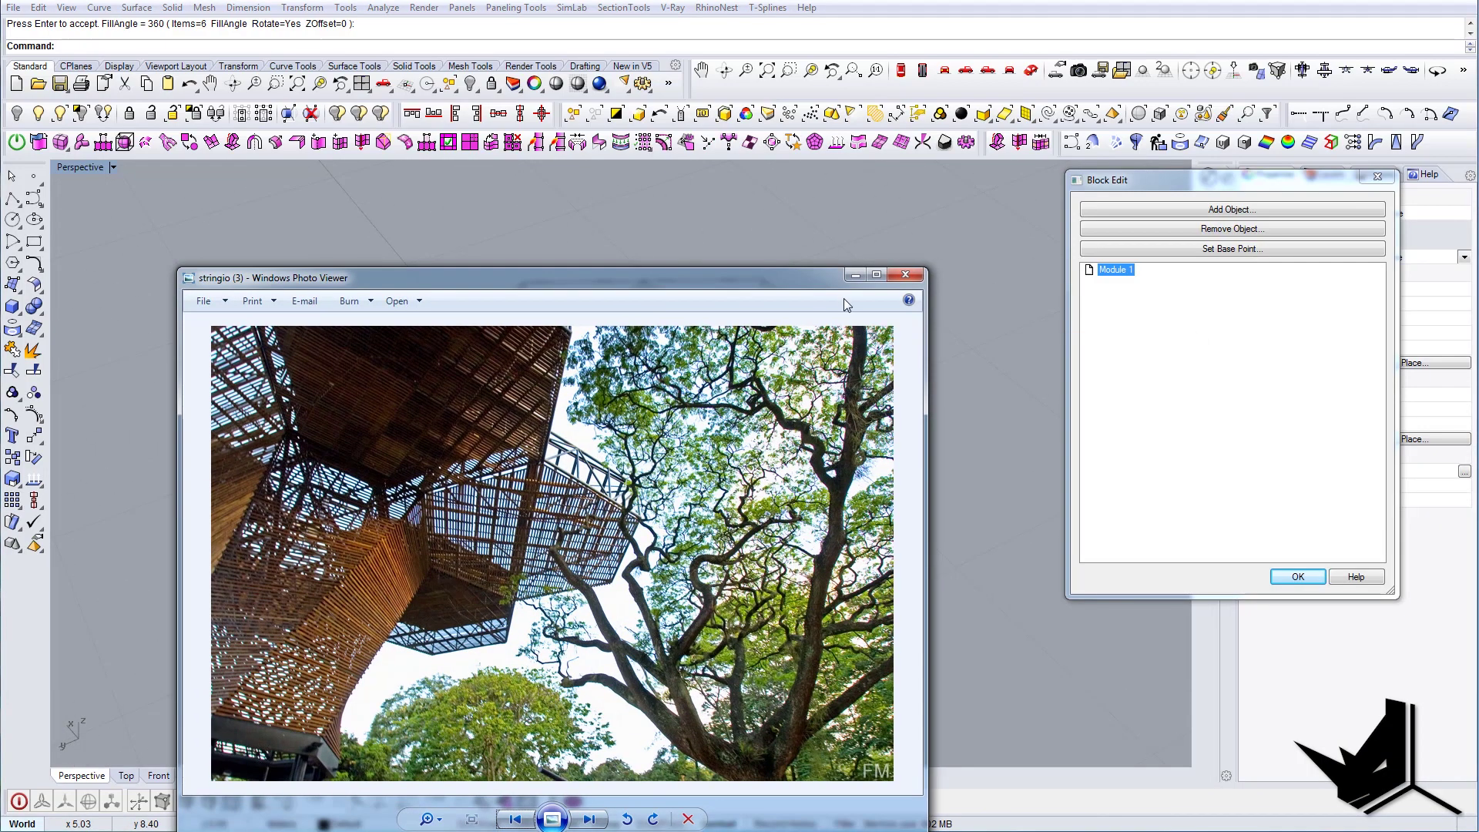
click(856, 276)
Draw a cross line on the upper hexagon joining two corners that have one corner between them.
right_drag(511, 446, 627, 442)
text(line)
key(Return)
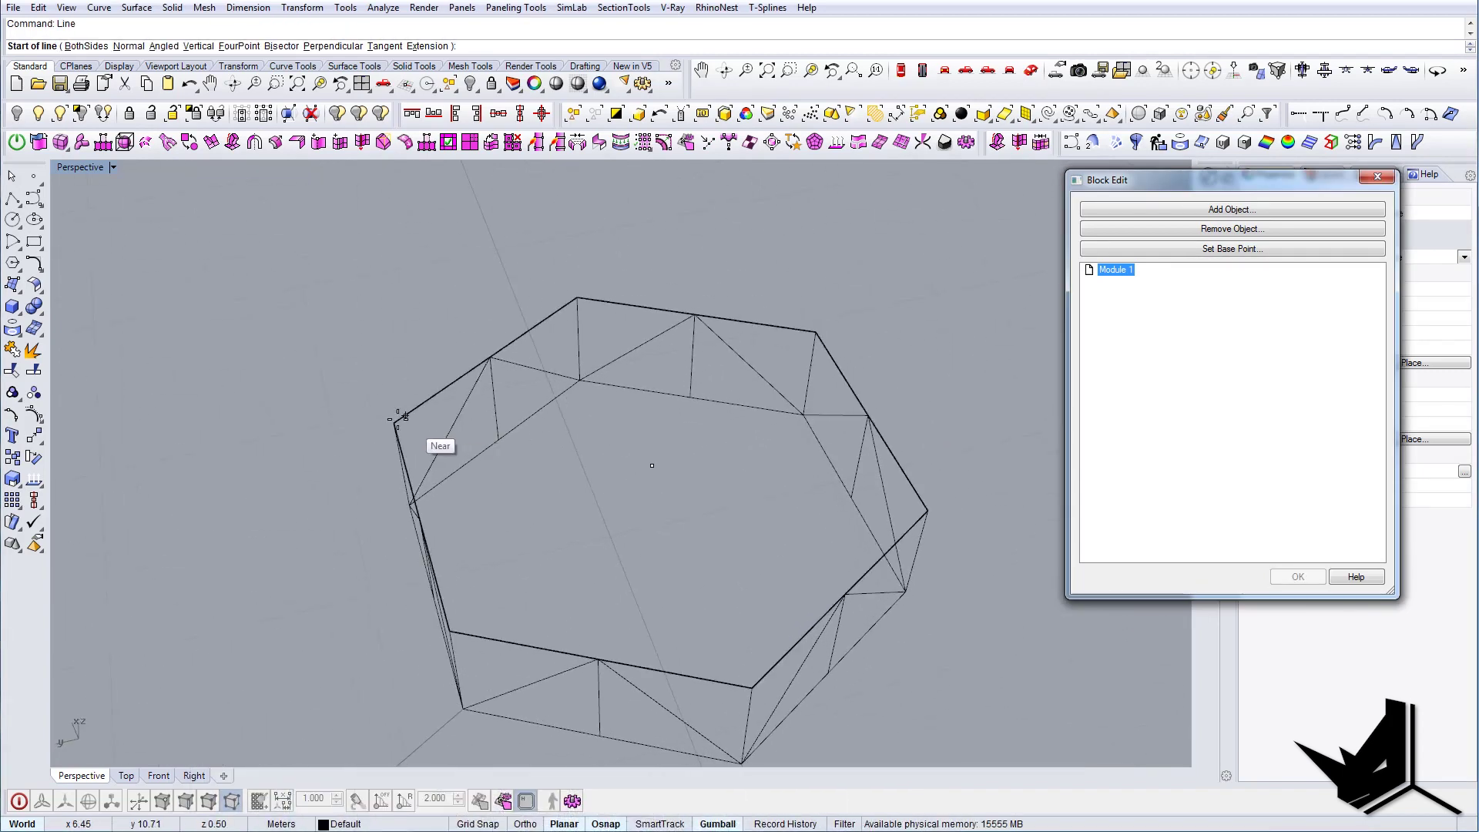
click(399, 417)
click(816, 332)
right_drag(594, 357, 709, 363)
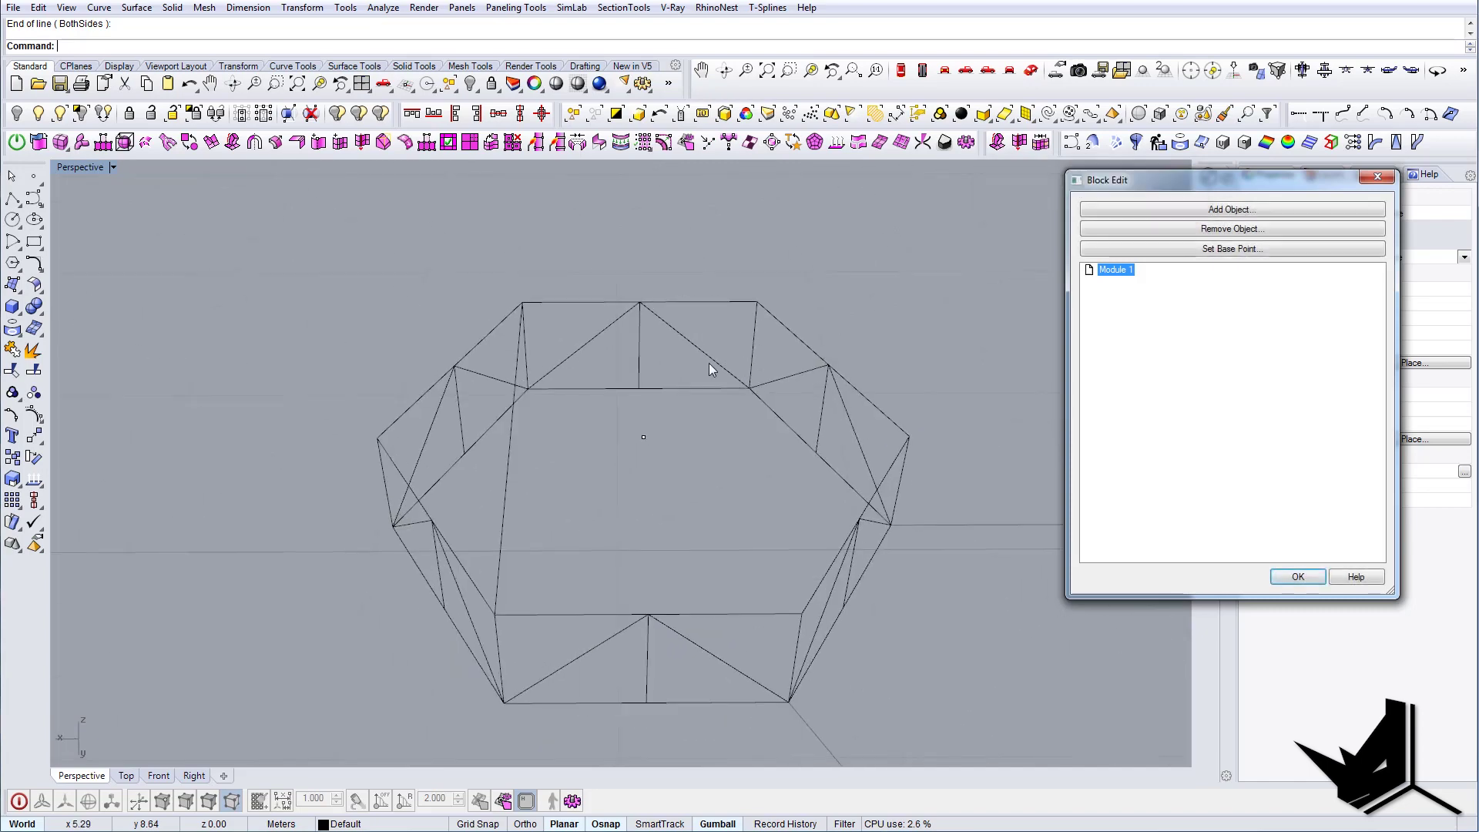
click(510, 467)
right_drag(510, 466, 502, 413)
text(copy)
key(Return)
click(493, 370)
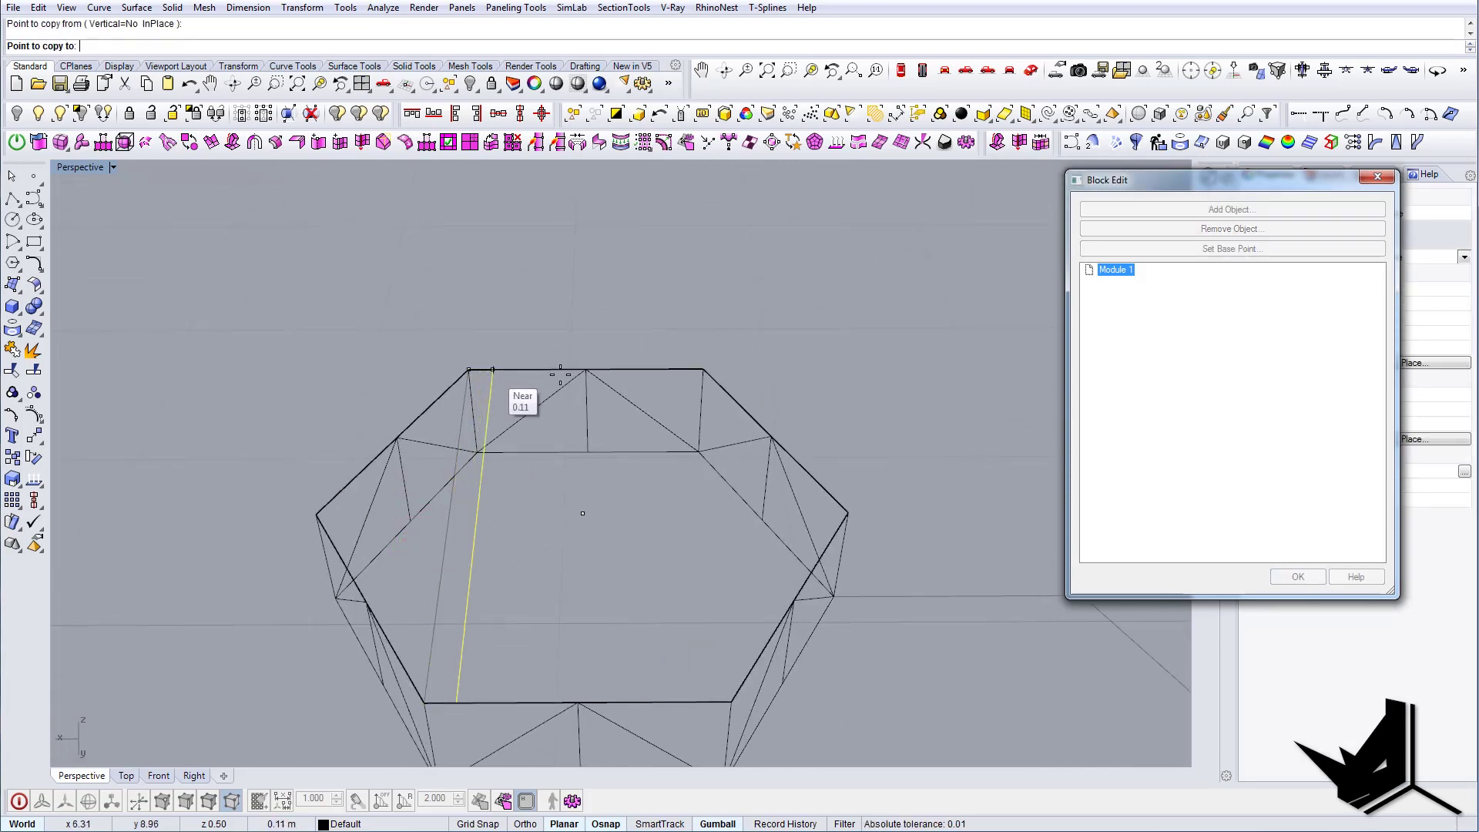
click(586, 370)
key(Return)
Draw a line along the upper hexagon edge where the cross line starts, and raise it to about z 0.63 m.
mouse_move(552, 381)
right_down()
mouse_move(574, 356)
mouse_move(544, 378)
right_up()
text(line)
key(Return)
click(460, 407)
click(693, 401)
click(671, 400)
click(713, 445)
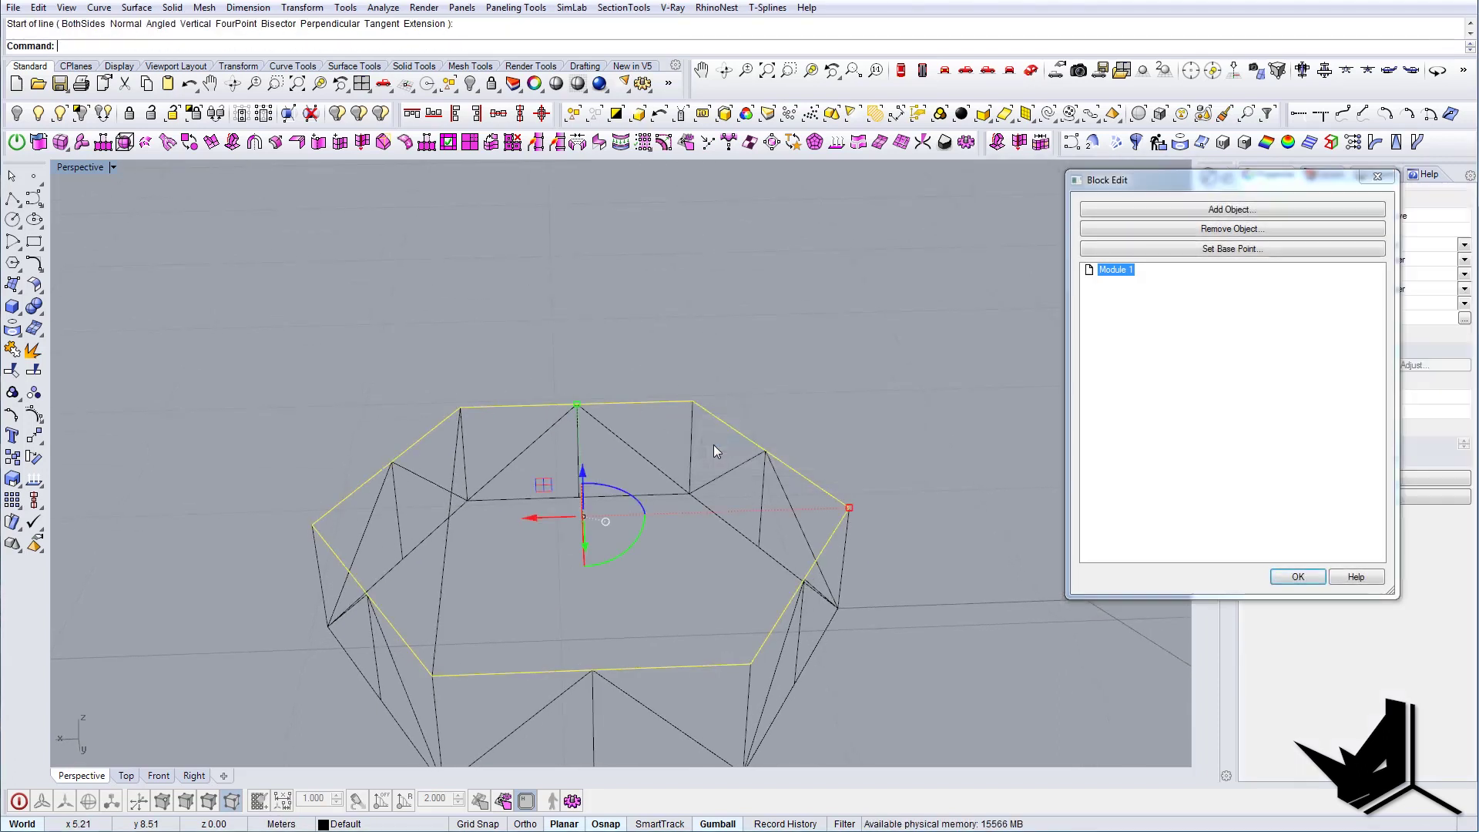
click(678, 396)
click(739, 452)
right_drag(619, 372, 558, 373)
drag(557, 373, 510, 365)
Divide the raised line into 10 segments.
click(473, 411)
text(v)
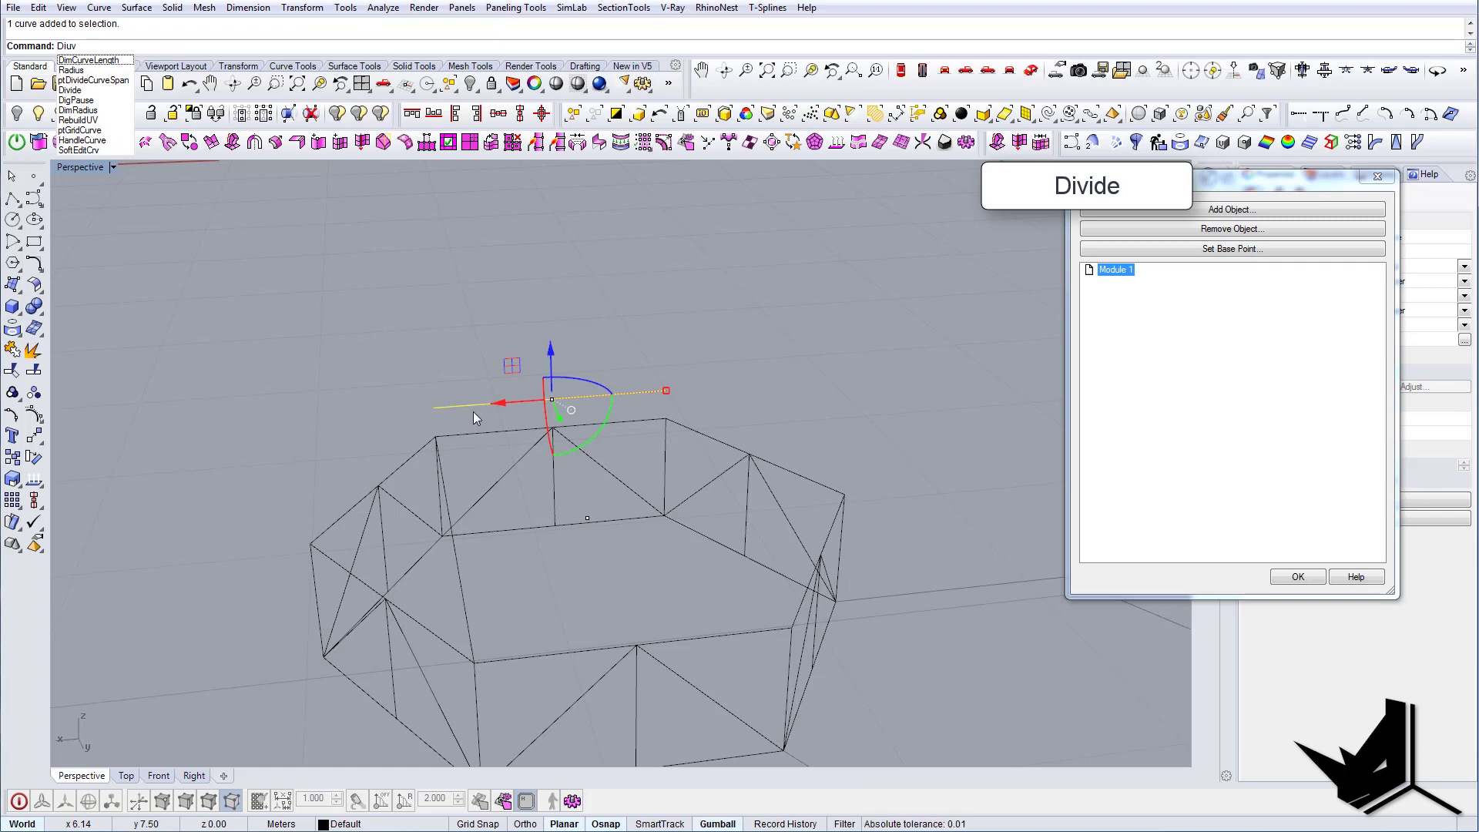
key(BackSpace)
key(BackSpace)
text(v)
key(Return)
text(10)
key(Return)
Copy the cross line to successive division points, with FromLastPoint, UseLastDistance and UseLastDirection set to Yes.
right_drag(564, 478, 538, 497)
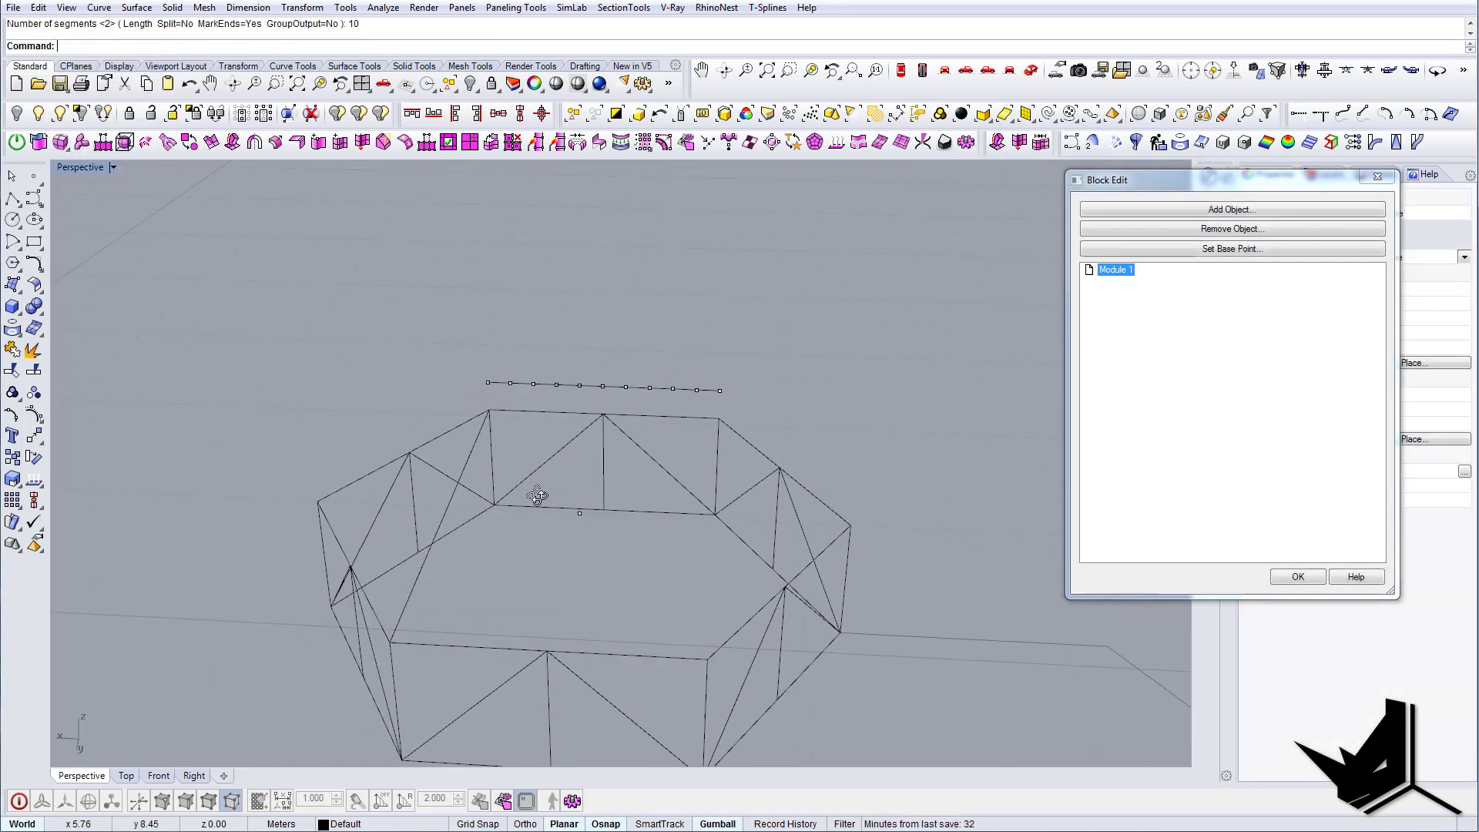
click(456, 528)
scroll(456, 528, up, 3)
text(copy)
key(Return)
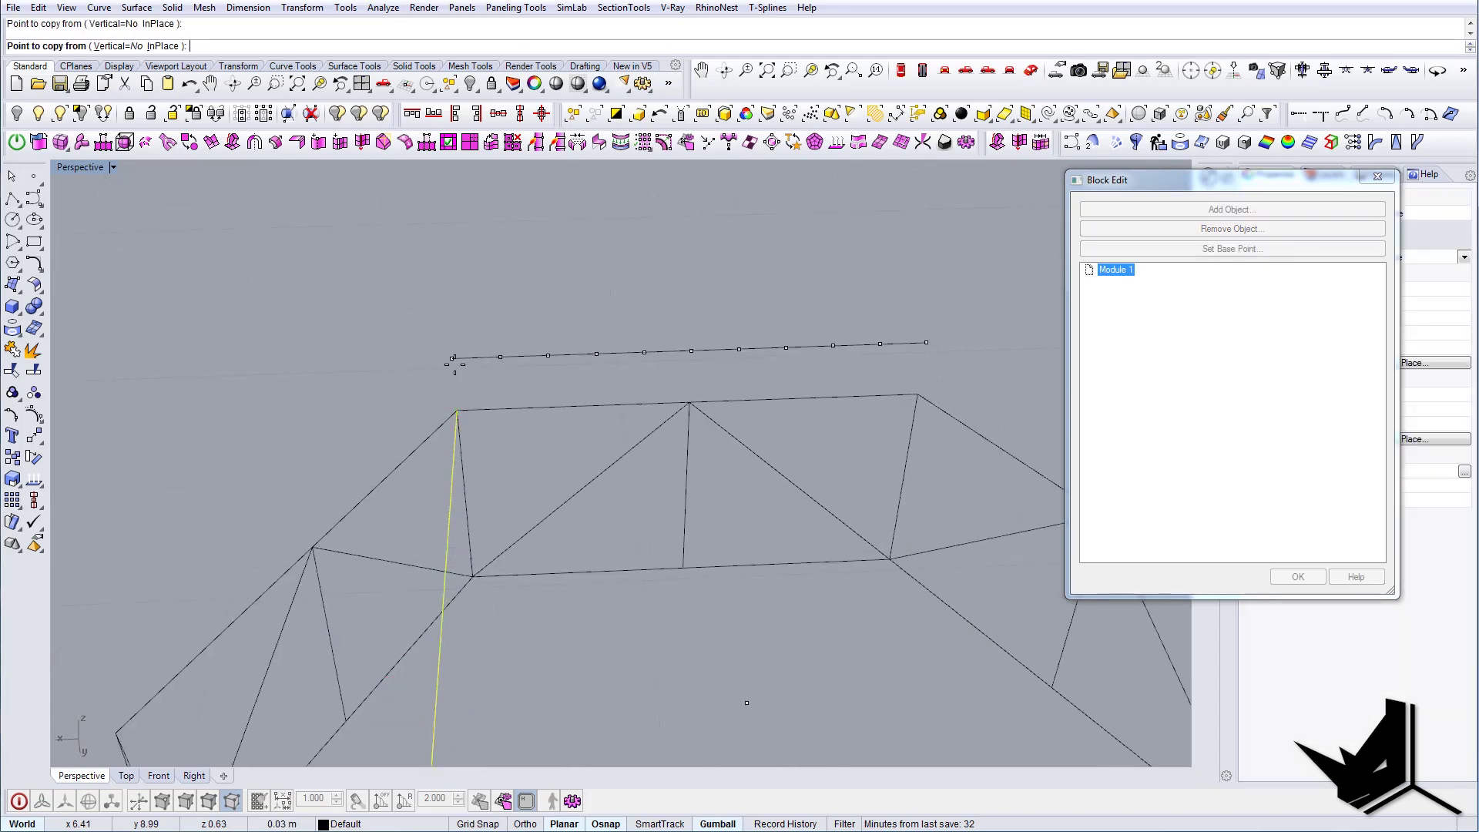
click(453, 359)
click(108, 47)
click(197, 47)
click(305, 46)
scroll(300, 390, down, 2)
scroll(299, 390, down, 1)
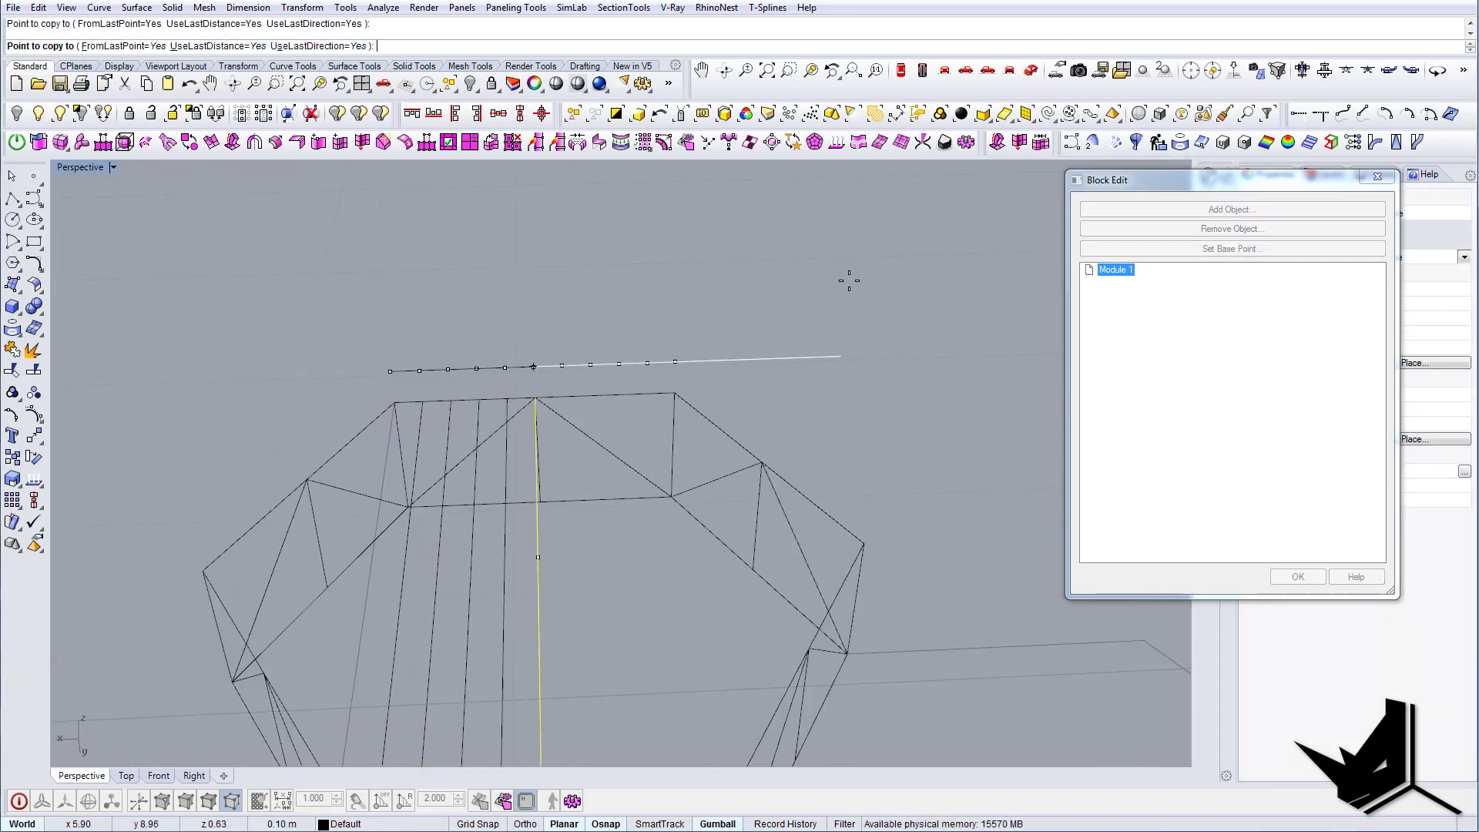
key(Escape)
Copy the last cross line five more times at the same spacing beyond the hexagon edge's end corner.
right_drag(913, 303, 620, 377)
click(649, 425)
key(Return)
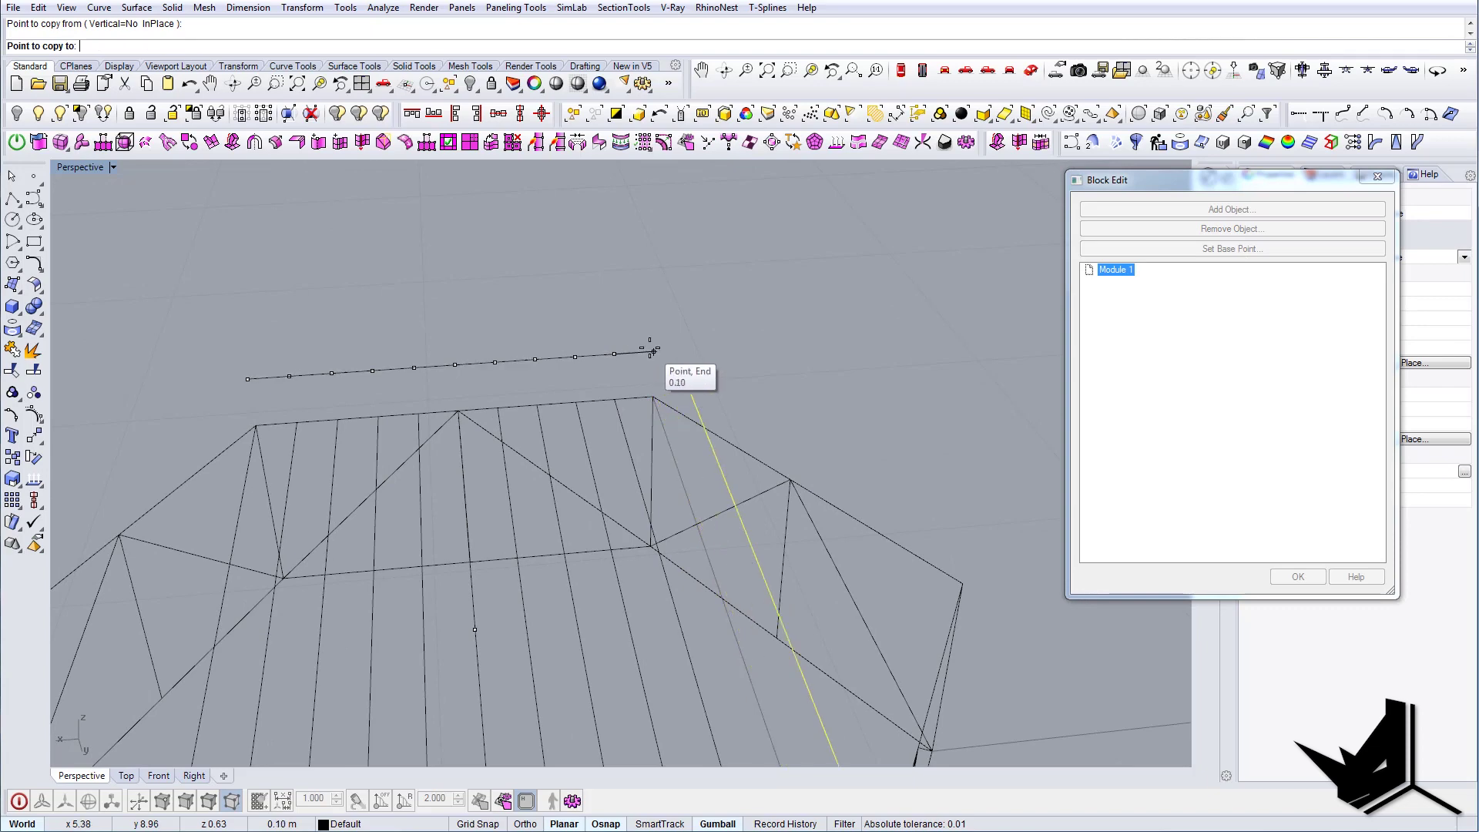
click(124, 46)
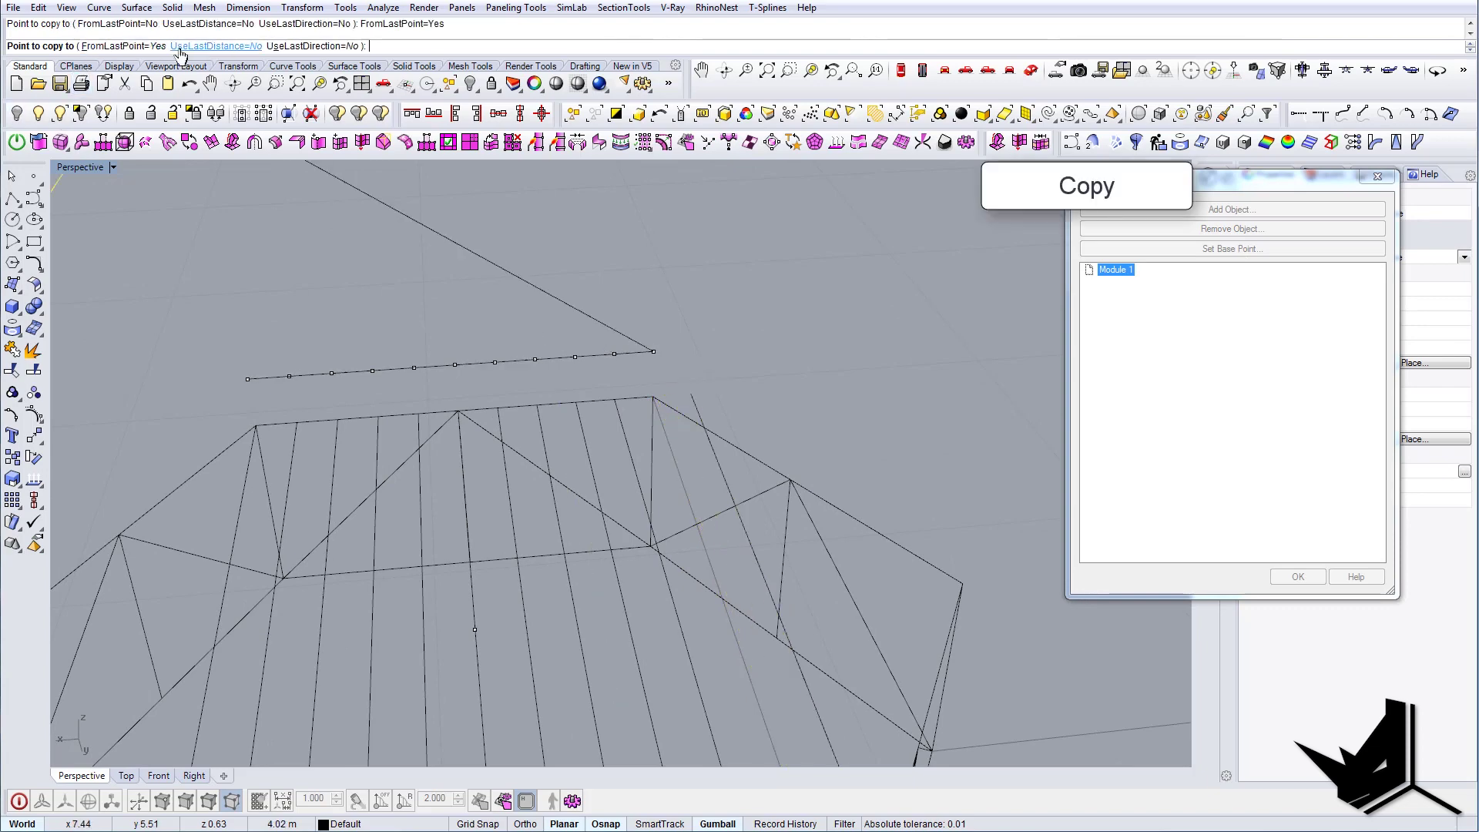
click(319, 46)
right_drag(845, 363, 678, 363)
key(Escape)
Mirror the five outer lines to the opposite side about an axis through the divided line's midpoint.
right_drag(851, 380, 775, 379)
drag(826, 381, 661, 382)
right_drag(661, 382, 707, 377)
text(M)
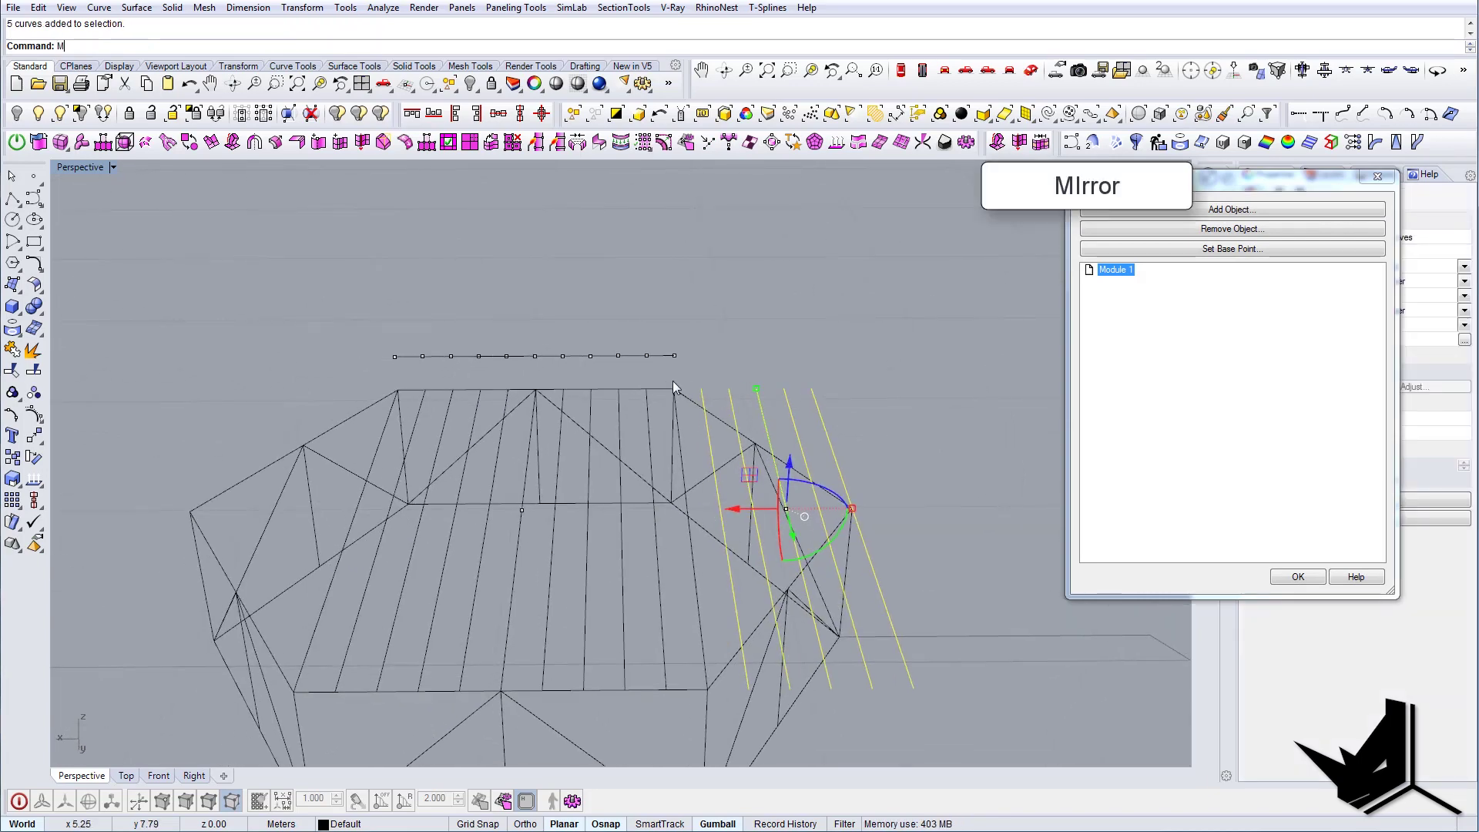
click(533, 356)
click(555, 284)
Trim away the slat line ends that extend outside the upper hexagon, using the hexagon as the cutting object.
right_drag(513, 367, 713, 467)
text(Trim)
key(Return)
click(789, 460)
right_drag(554, 503, 893, 409)
key(Return)
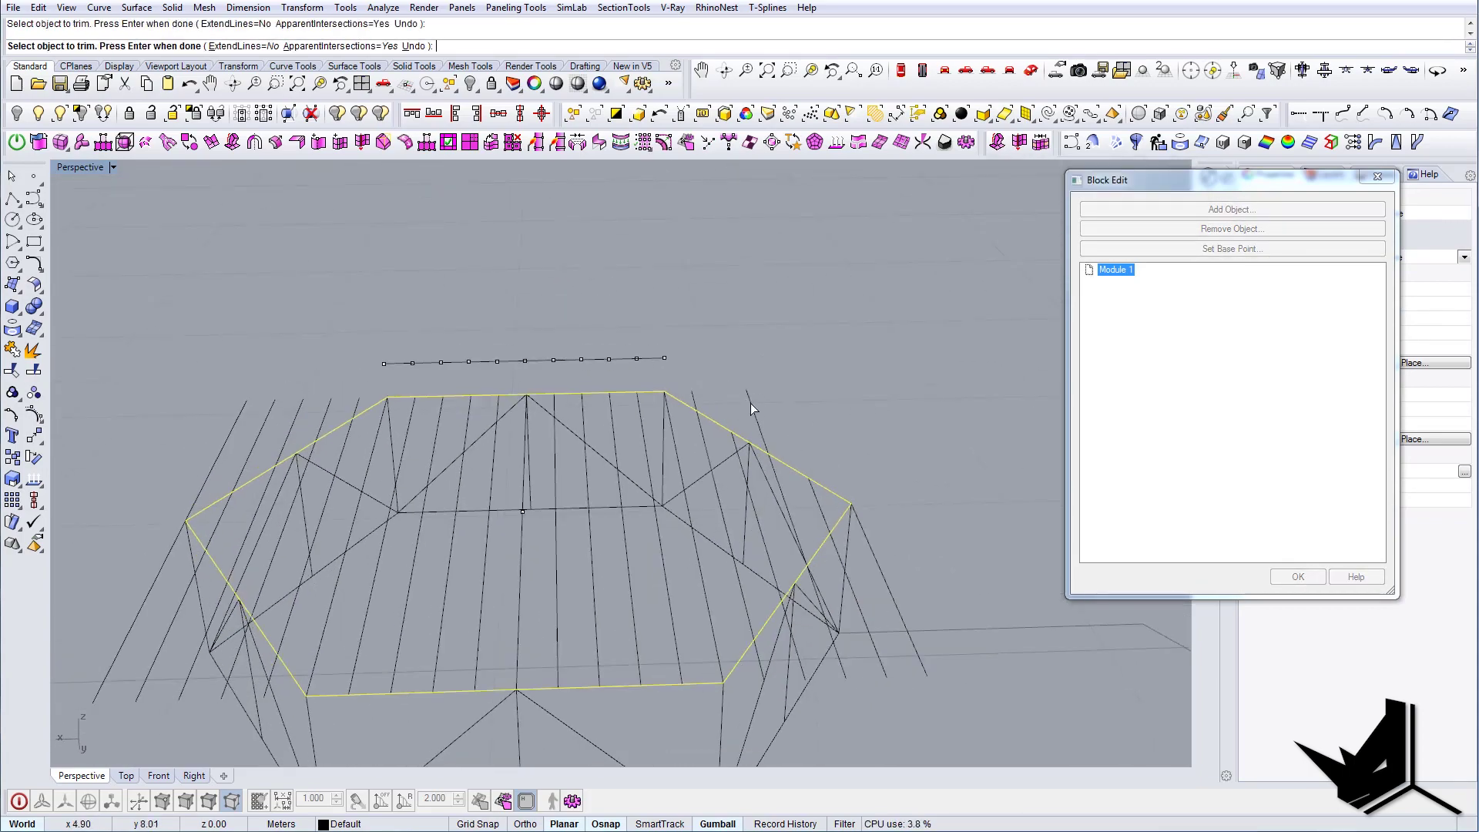
right_drag(696, 394, 883, 457)
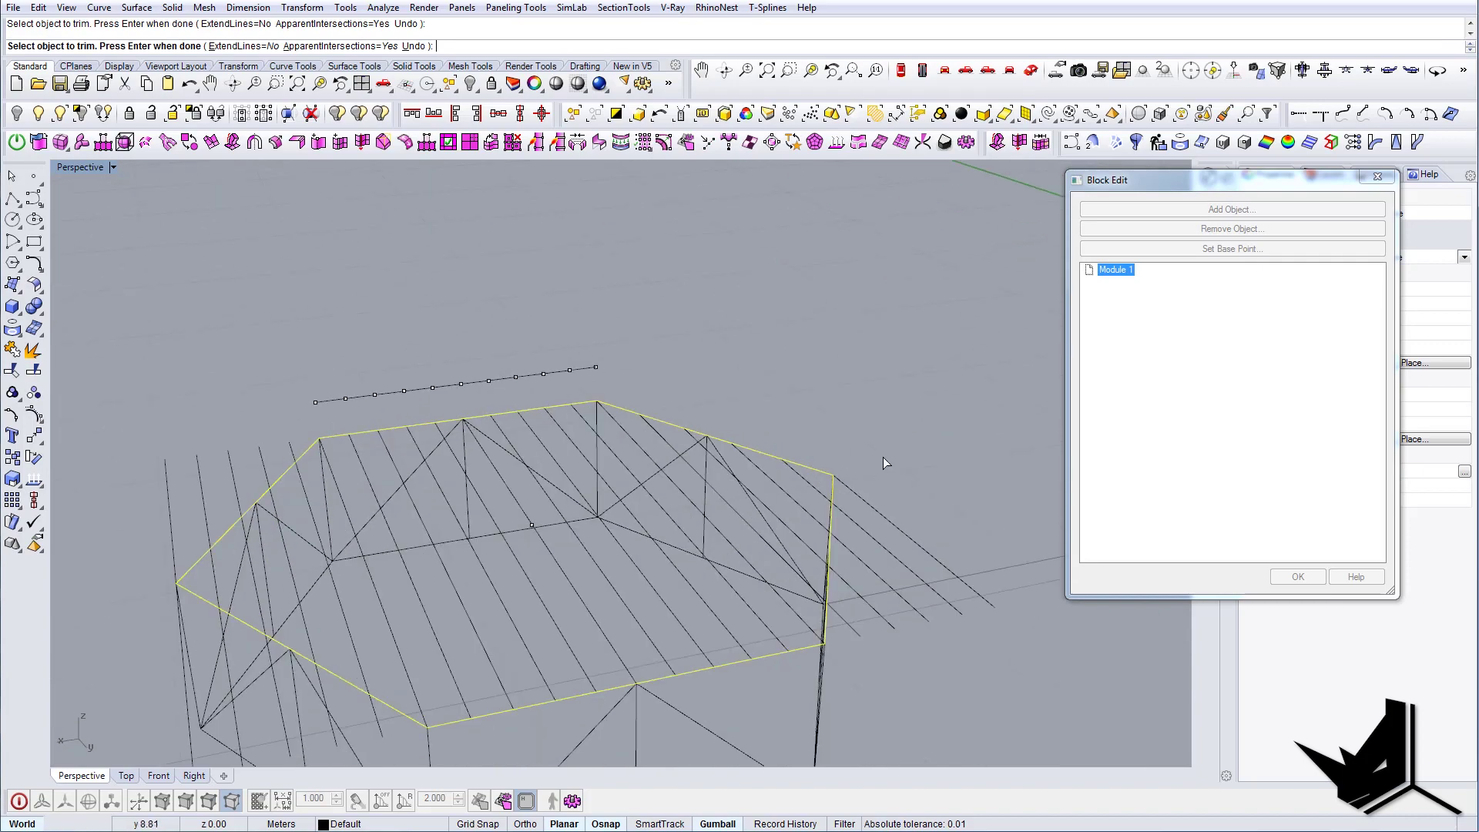
right_drag(852, 605, 455, 555)
right_drag(561, 401, 708, 550)
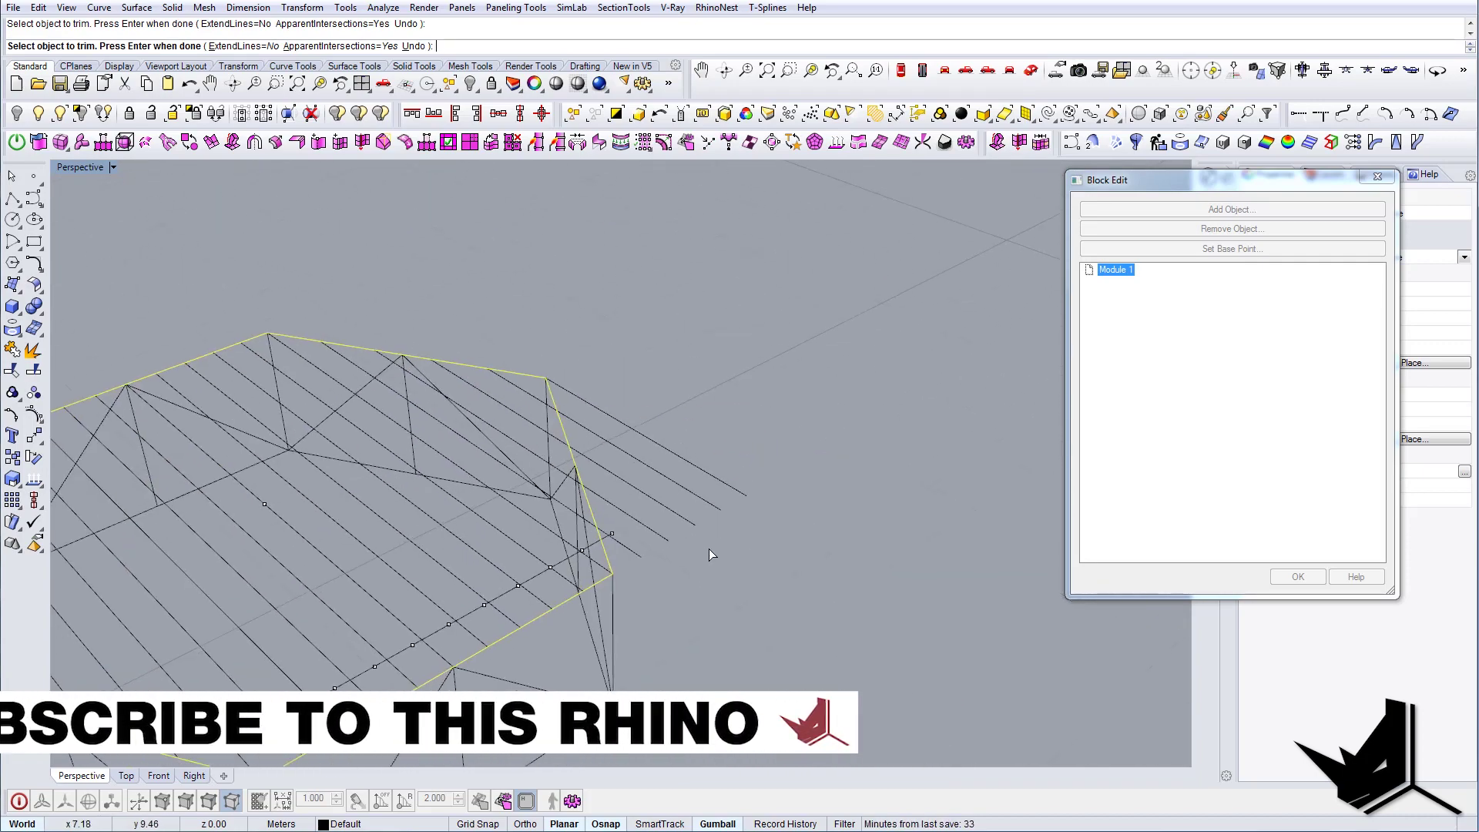
drag(727, 588, 636, 436)
scroll(662, 539, down, 6)
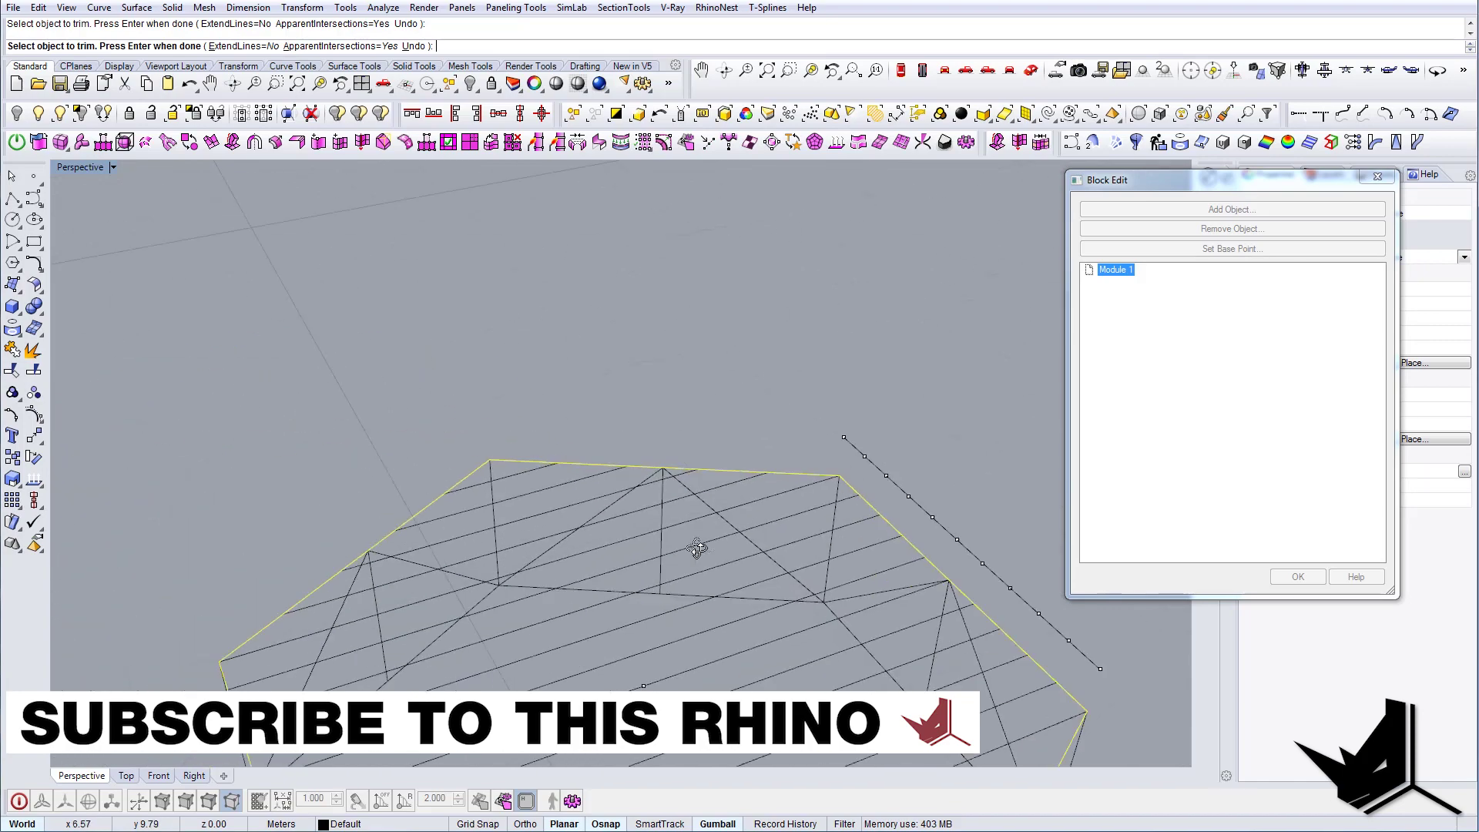
key(Return)
Switch to Windows Photo Viewer and examine the reference photos of the canopy's slats and edge trusses.
key(alt+Tab)
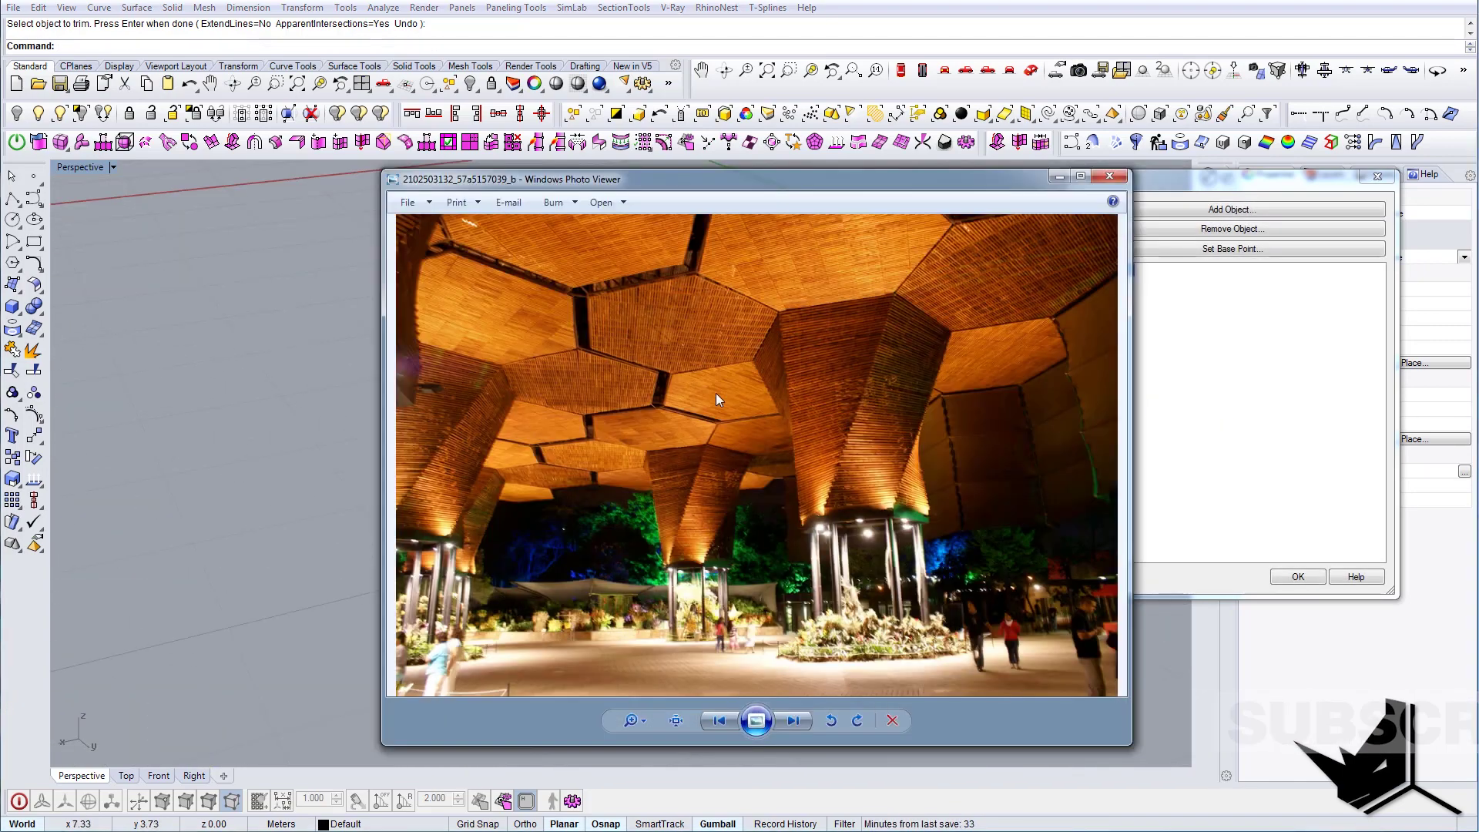
click(791, 721)
click(792, 722)
click(789, 722)
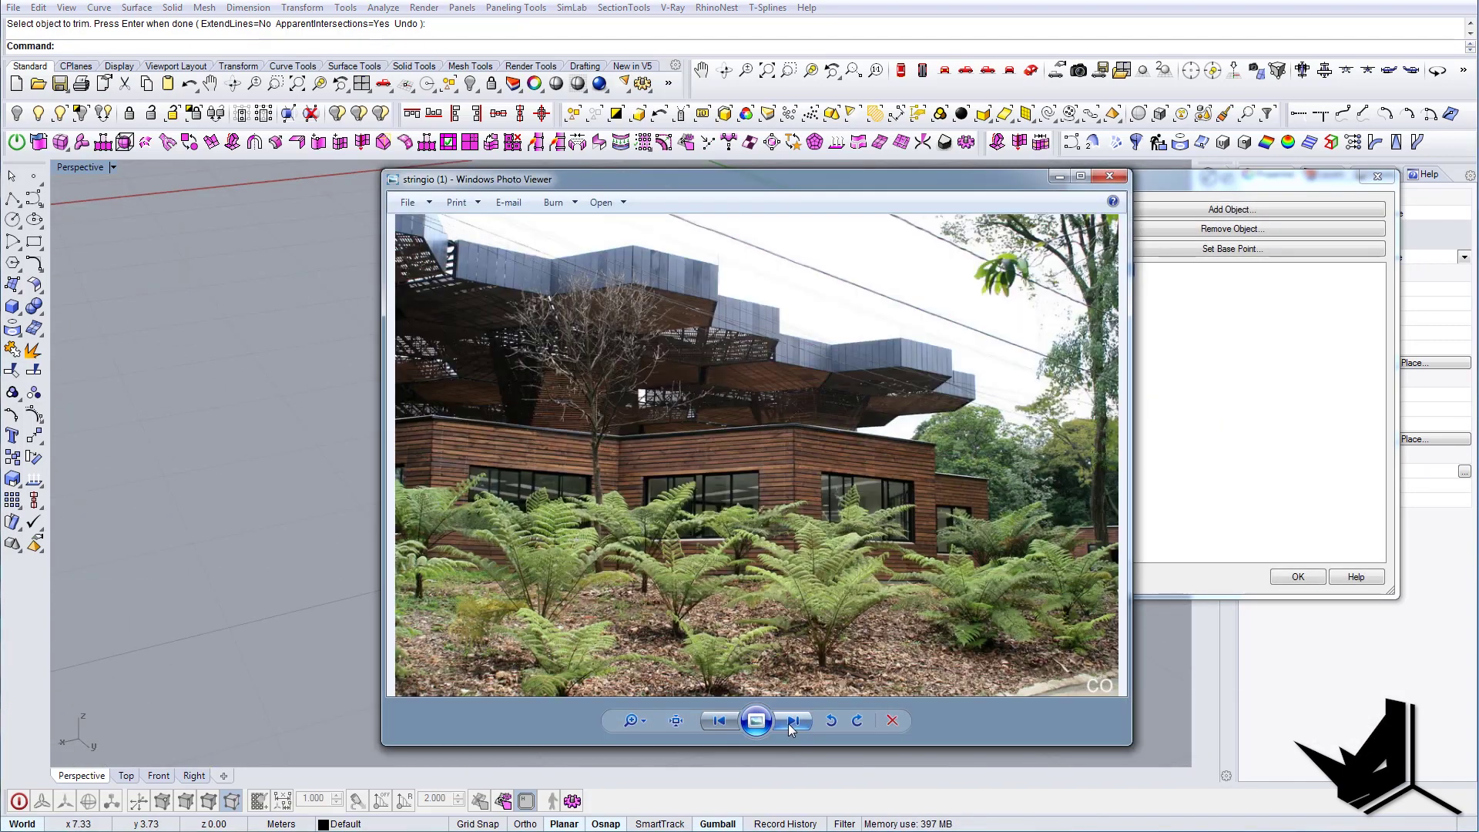
scroll(682, 325, up, 5)
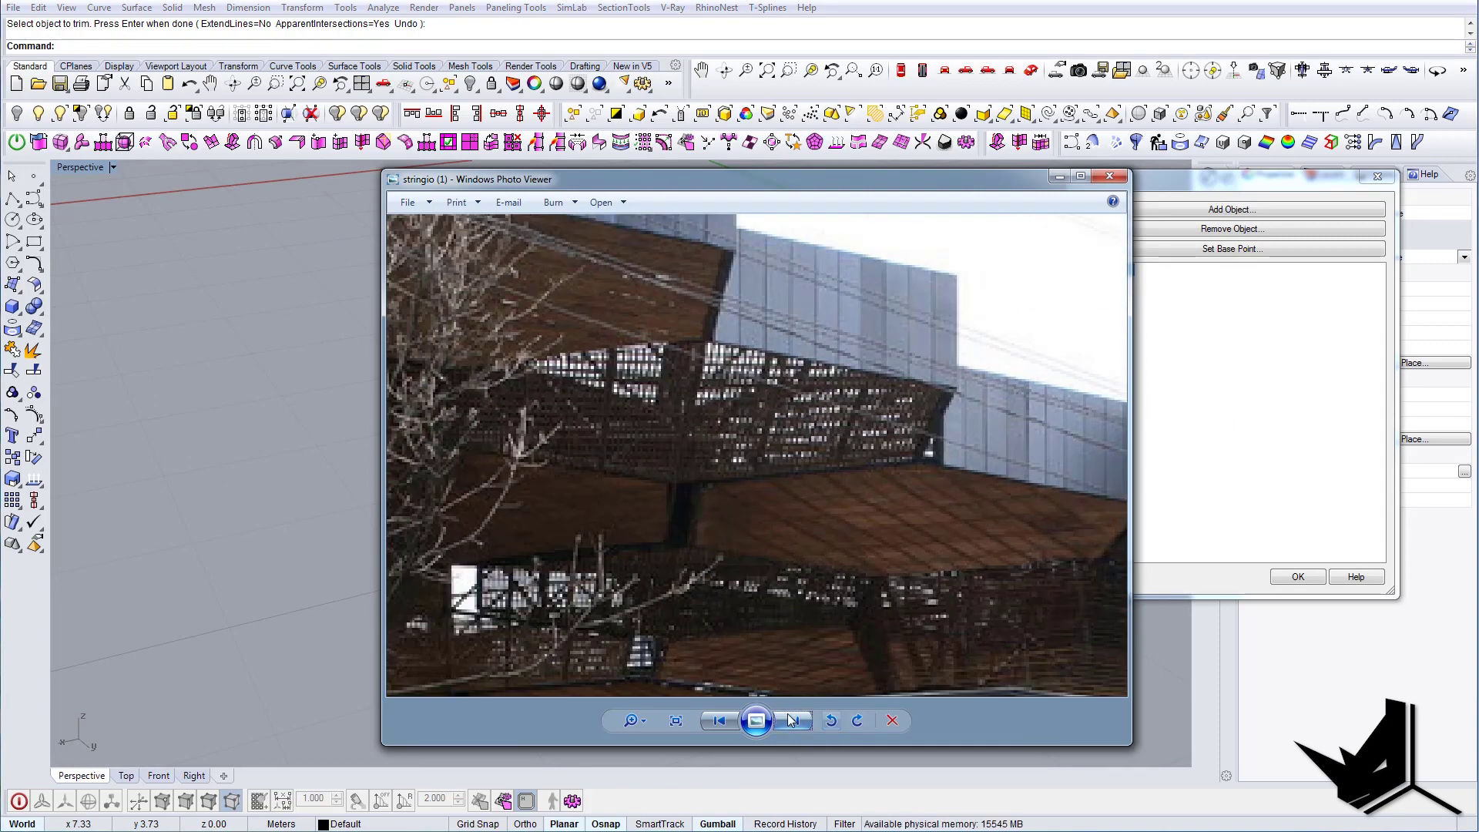
click(791, 722)
scroll(616, 391, up, 4)
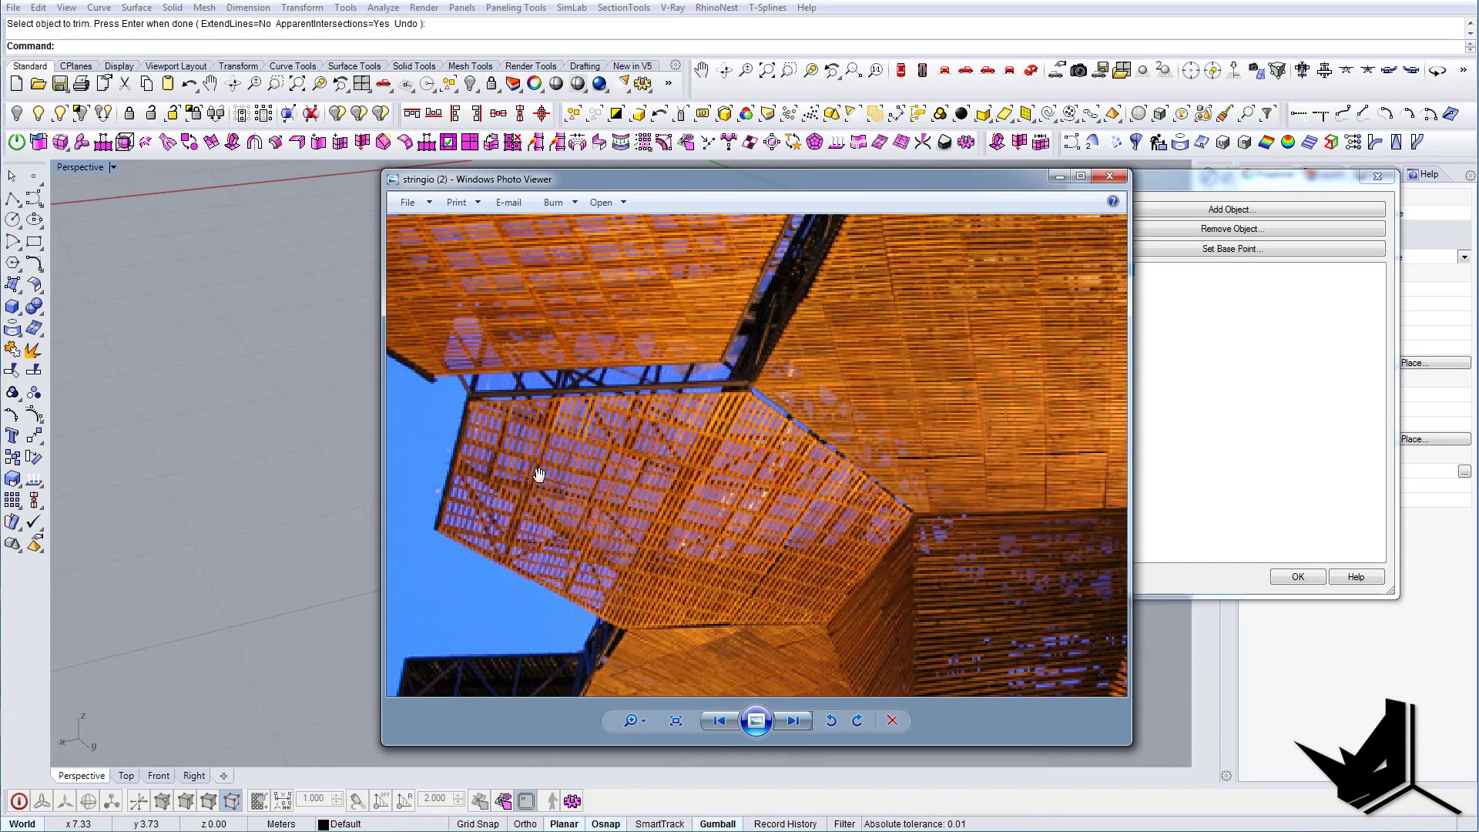
drag(640, 332, 765, 529)
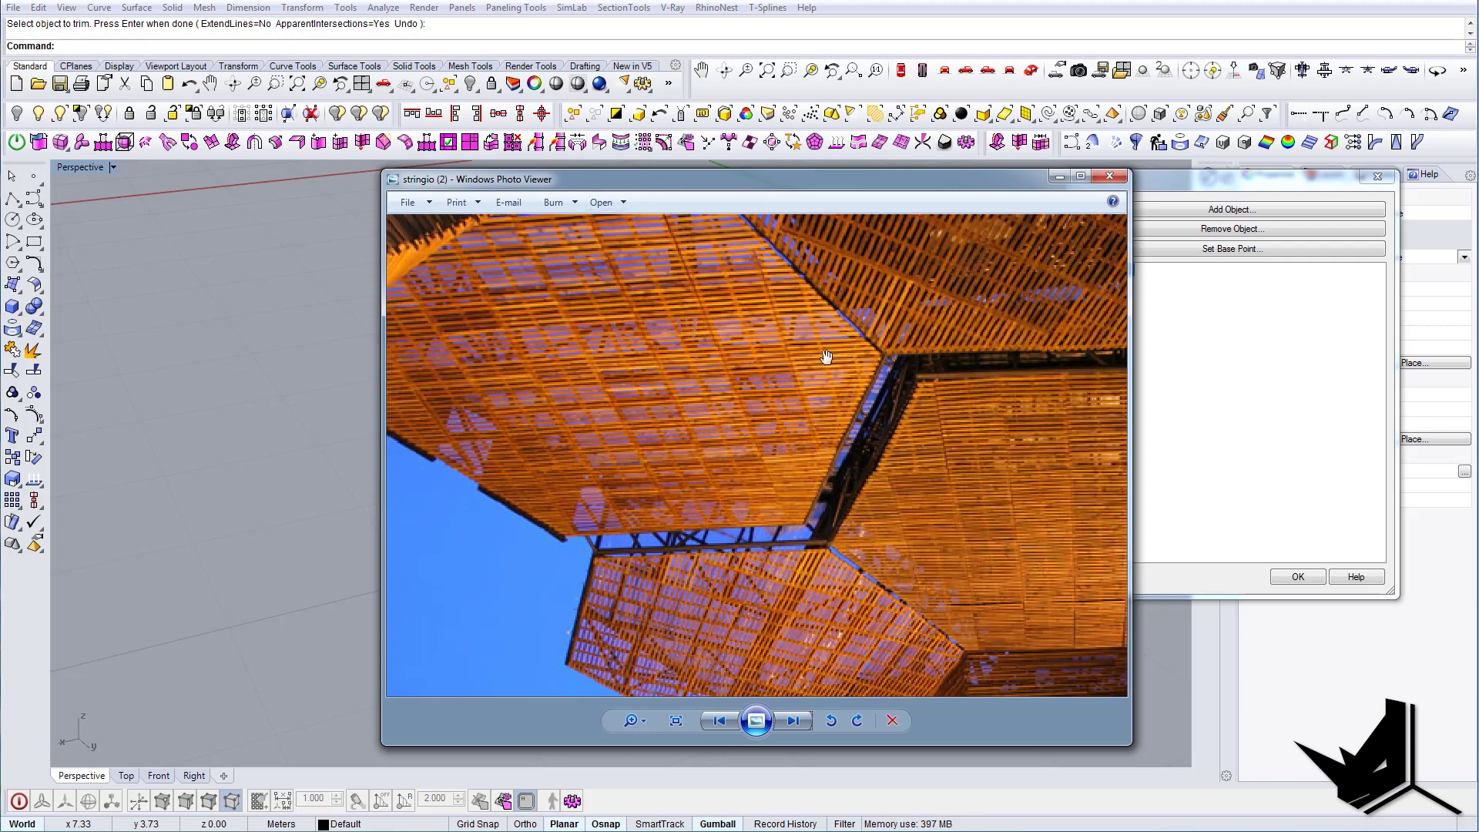
drag(713, 405, 706, 419)
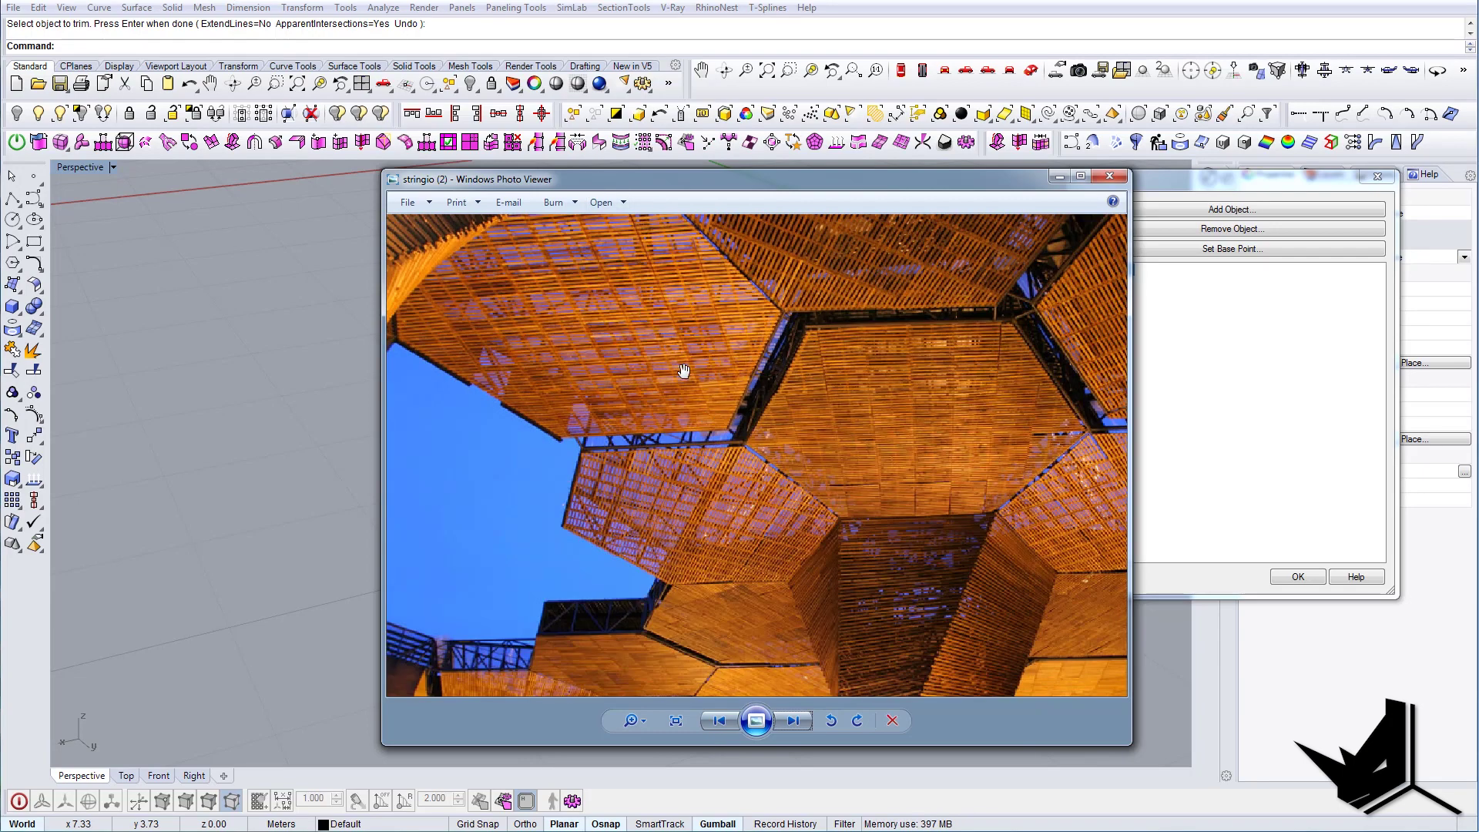
scroll(696, 396, up, 2)
scroll(702, 454, down, 1)
click(794, 721)
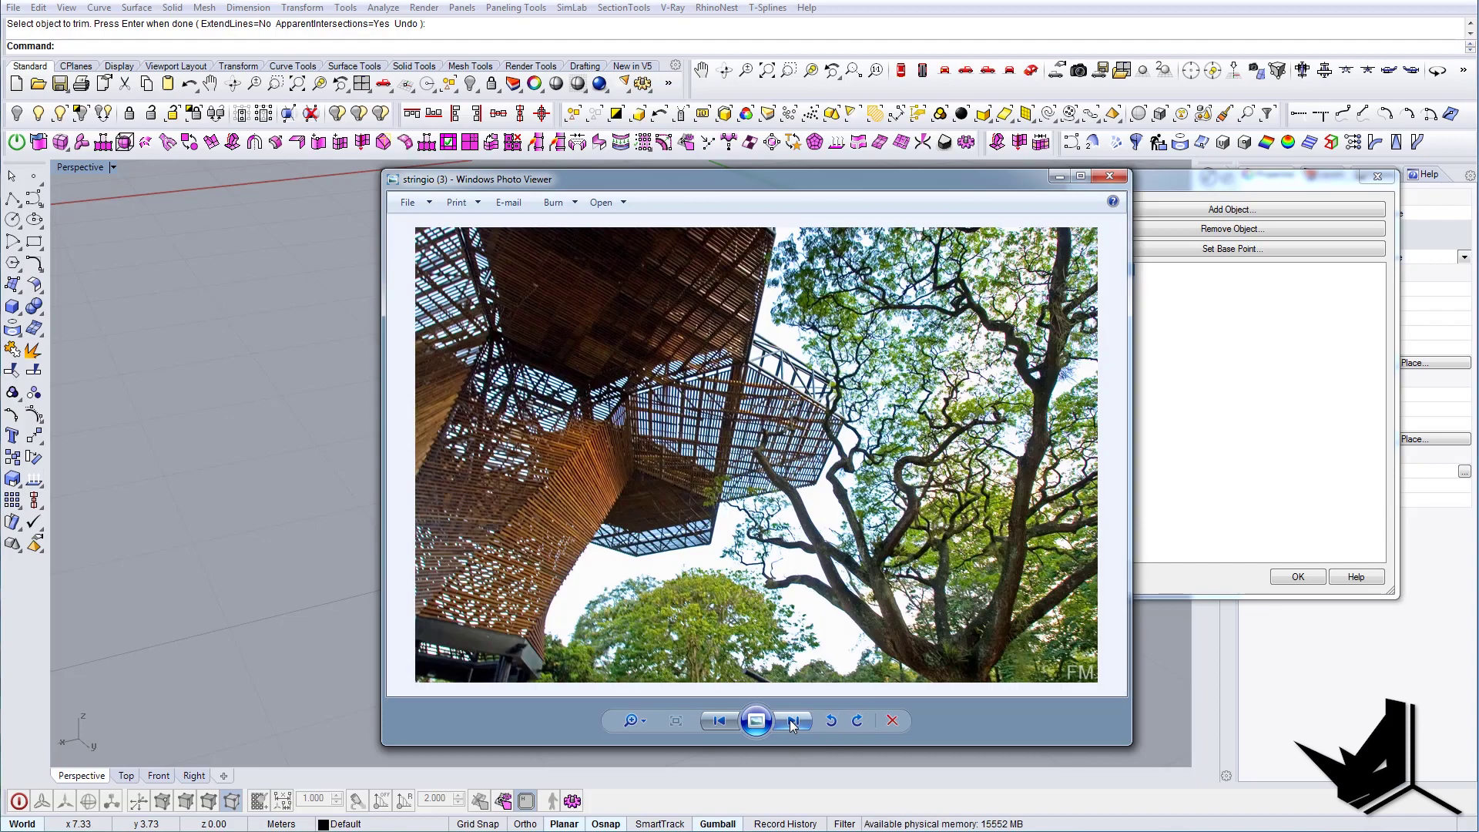
scroll(691, 384, up, 2)
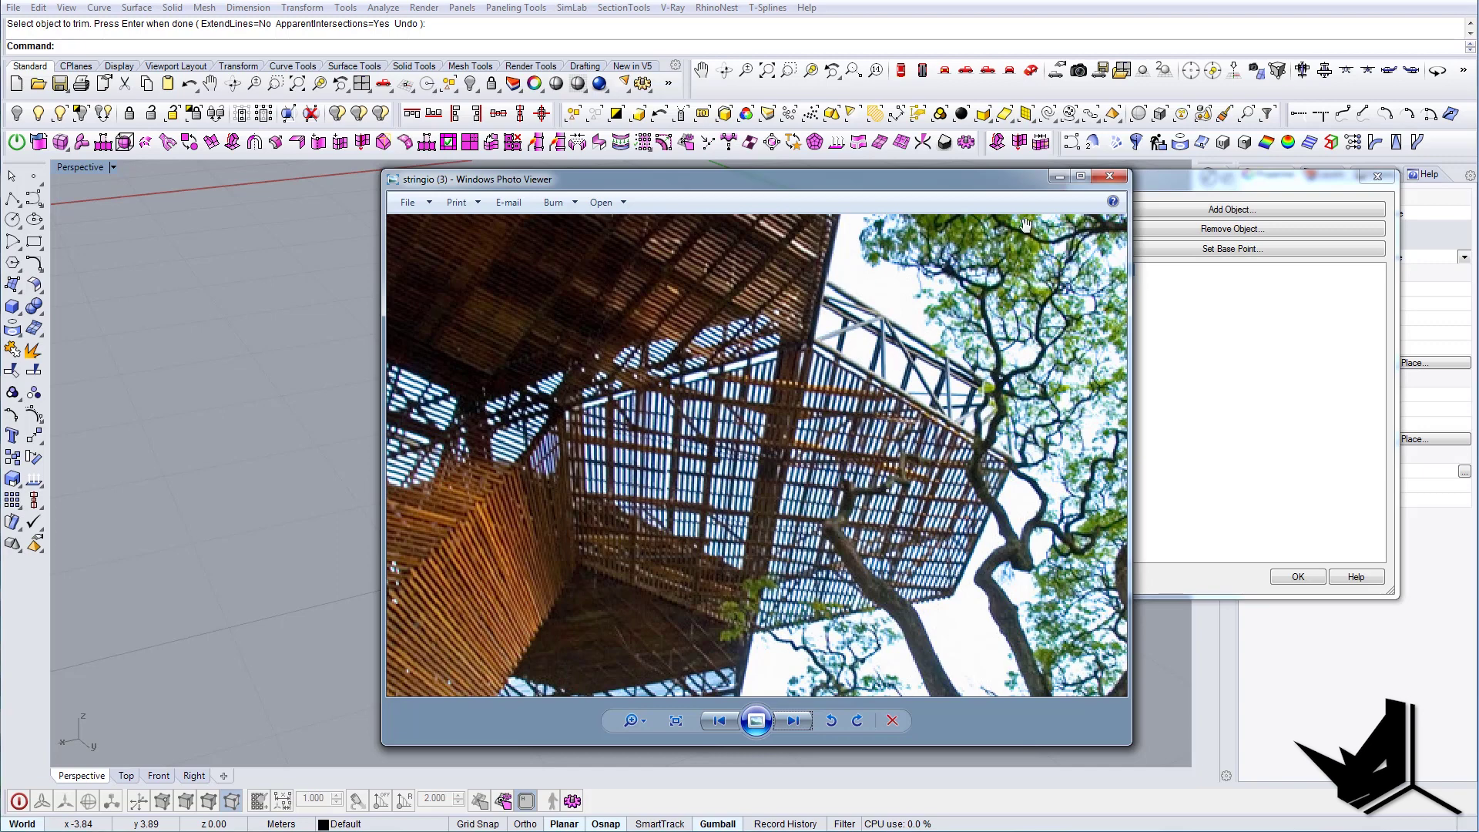
click(1075, 176)
Delete the divided construction line and its division points outside the hexagon.
right_drag(741, 465, 722, 622)
click(497, 461)
key(Delete)
scroll(586, 462, up, 3)
click(701, 638)
scroll(682, 649, up, 3)
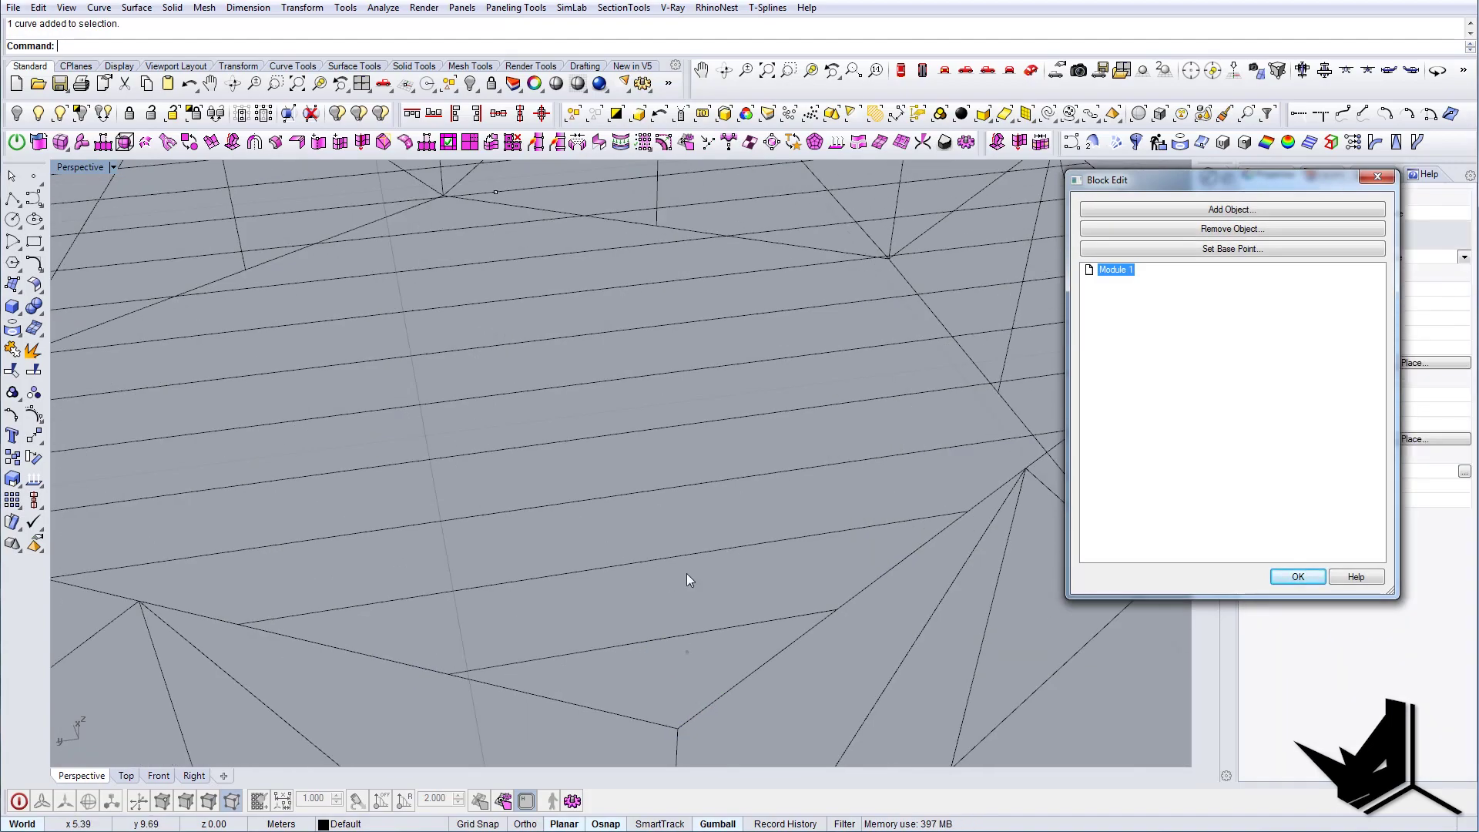
Copy all the slat lines 0.50 m down from the upper hexagon's corner to the matching lower corner.
scroll(632, 291, down, 5)
right_drag(593, 437, 766, 466)
drag(766, 465, 366, 429)
right_drag(365, 423, 728, 490)
drag(550, 482, 550, 483)
right_drag(550, 483, 709, 603)
click(680, 441)
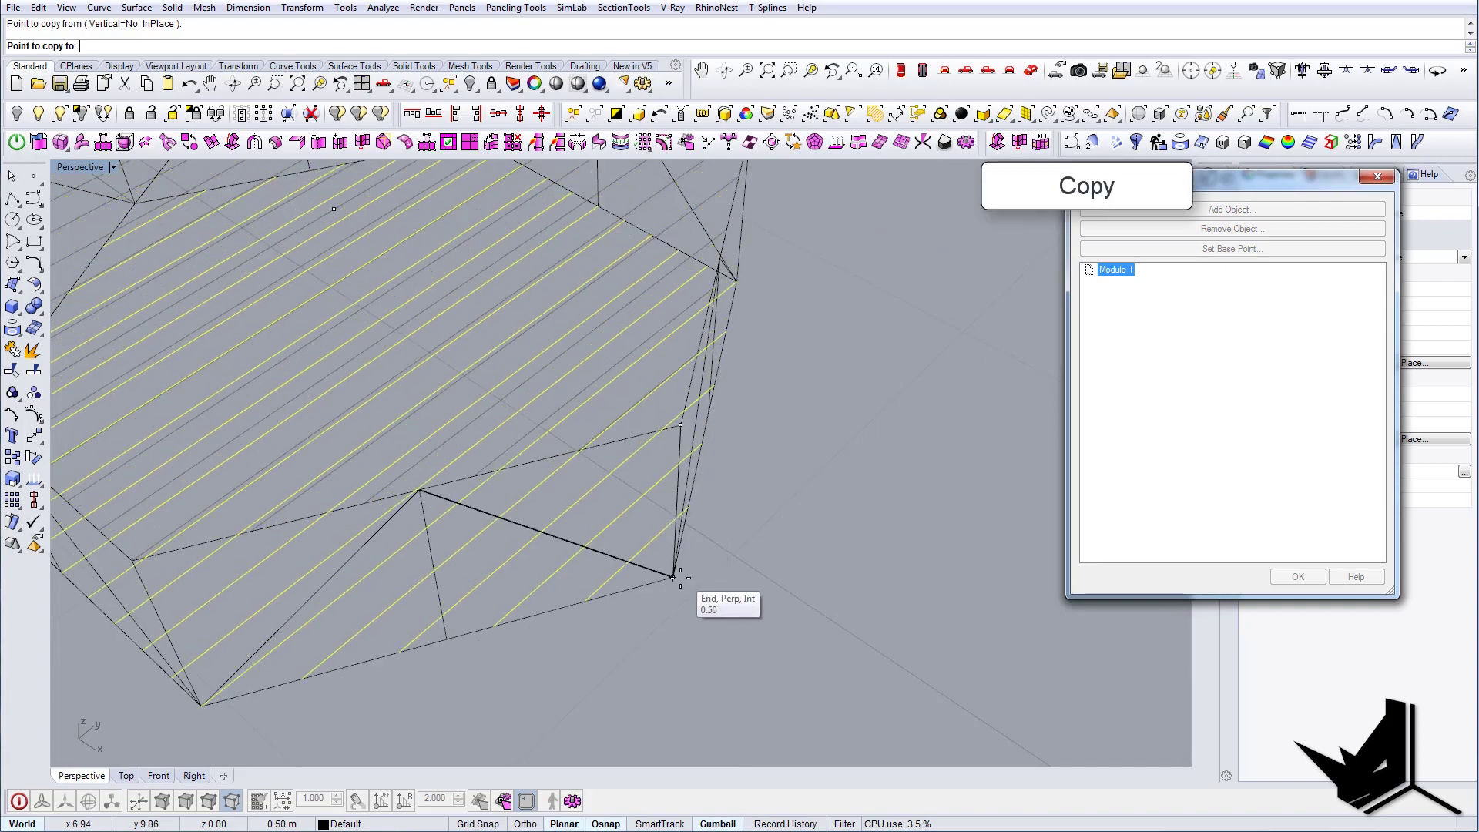
click(675, 578)
key(Return)
Try to pipe the upper hexagon with a diameter of 0.2 m.
scroll(675, 578, down, 5)
shift+right_drag(531, 493, 684, 502)
scroll(723, 548, up, 5)
right_drag(723, 548, 911, 484)
click(843, 455)
scroll(812, 468, up, 3)
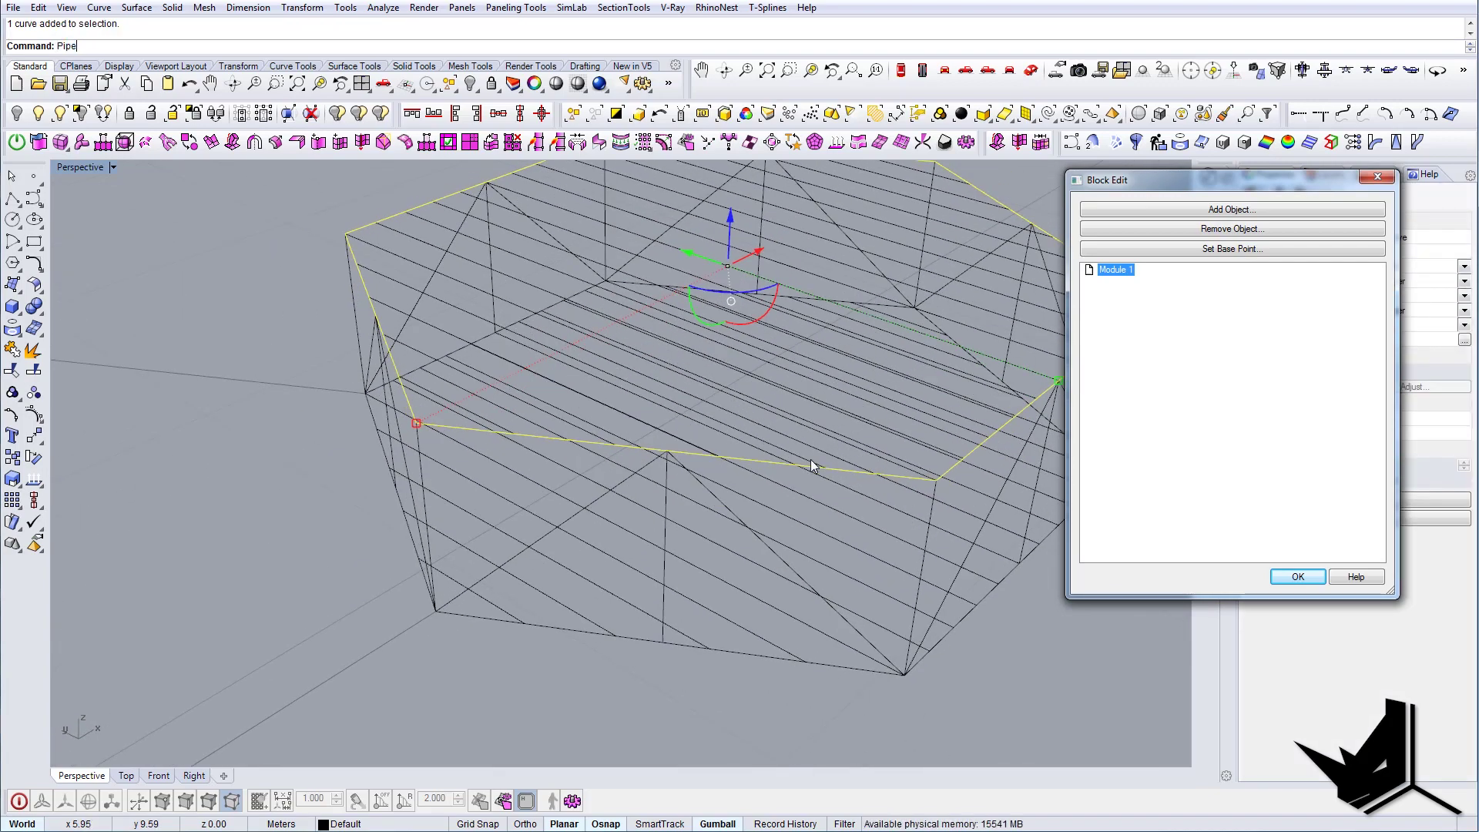
key(Return)
text(d)
key(Return)
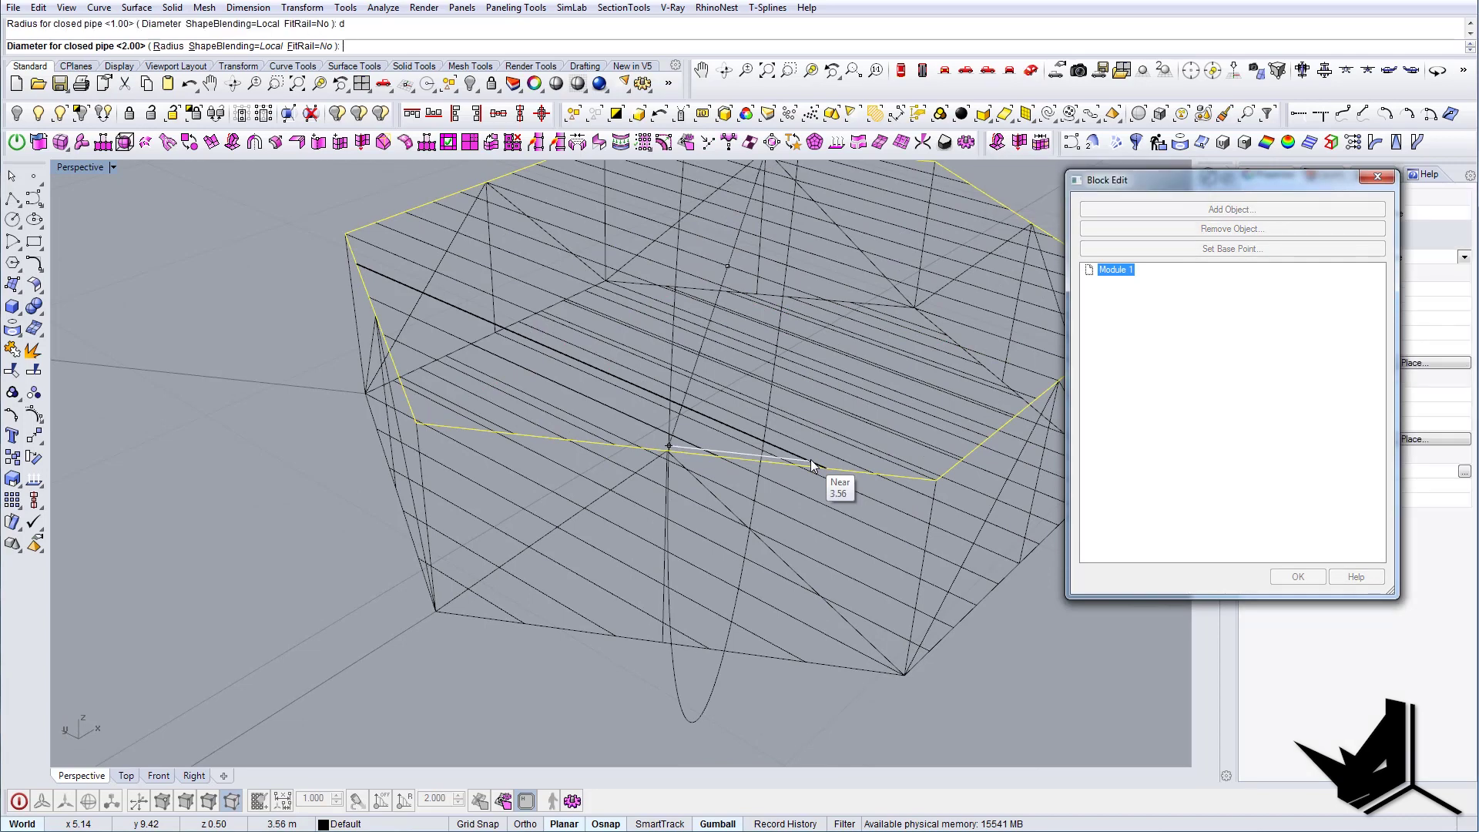
text(0.2)
key(Return)
key(Return)
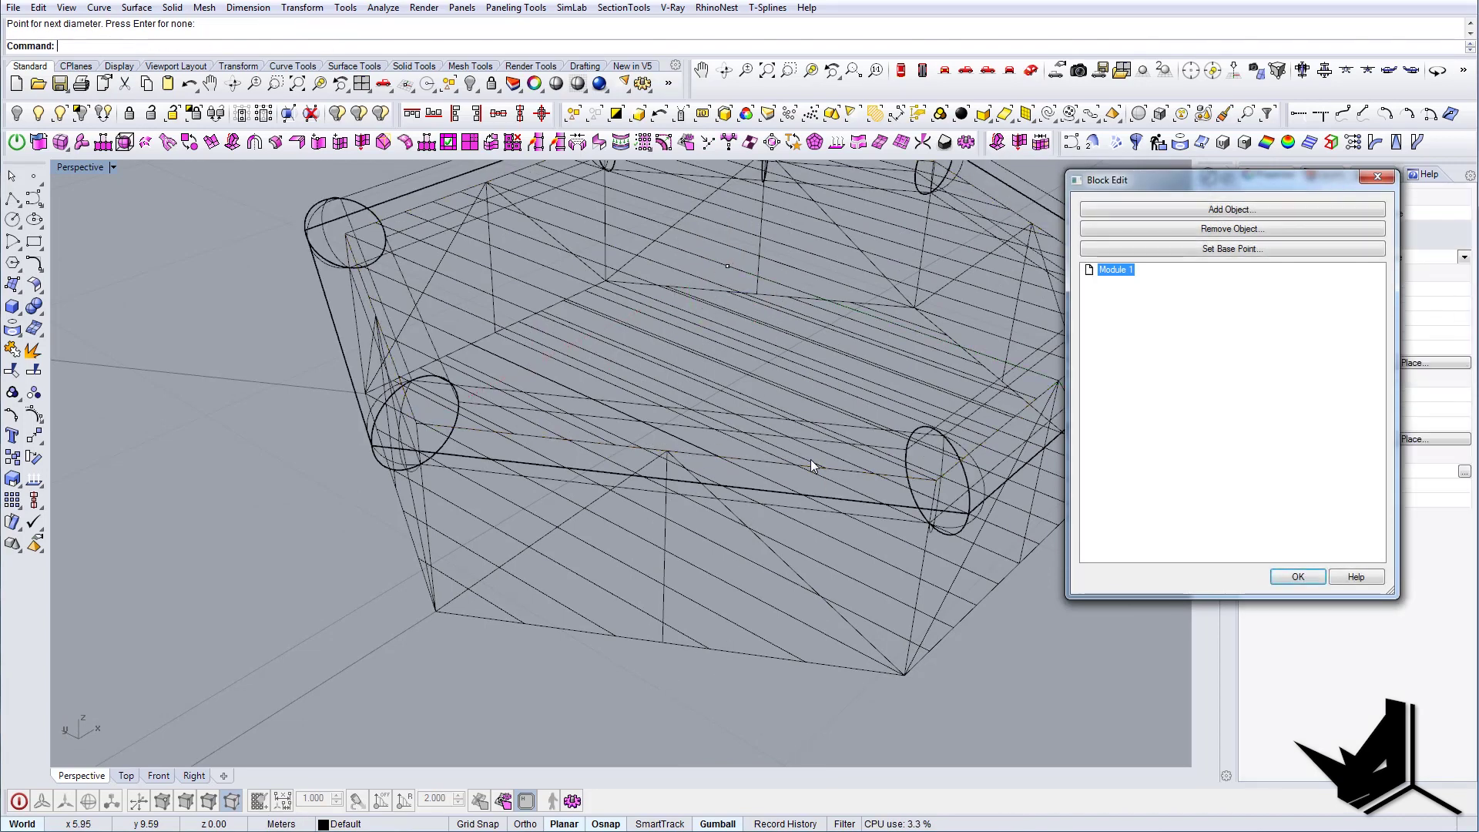
key(Escape)
Try to pipe the upper hexagon again with a much smaller diameter.
click(792, 468)
text(Pipe)
key(Return)
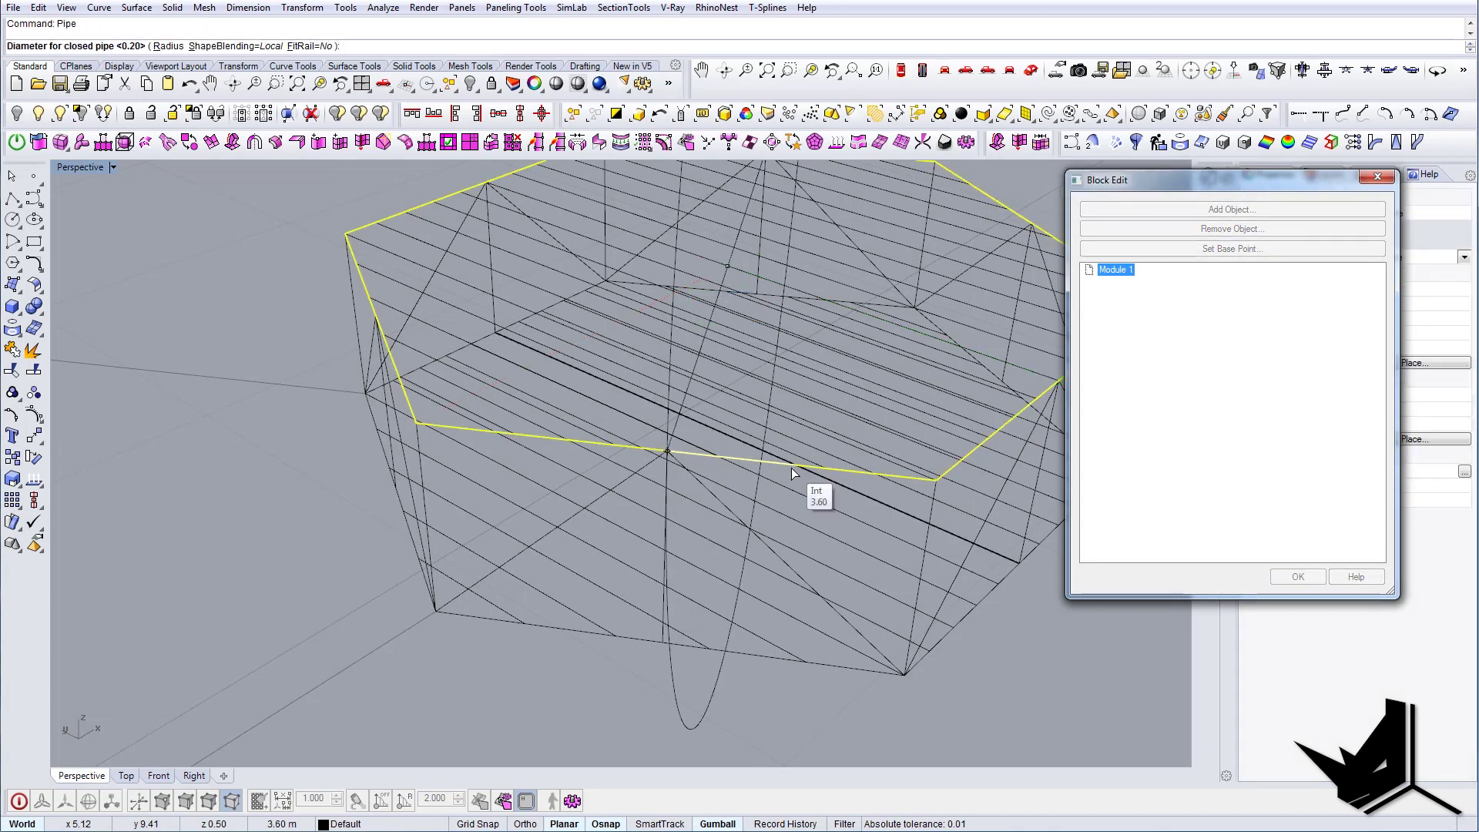
text(0.2)
key(Return)
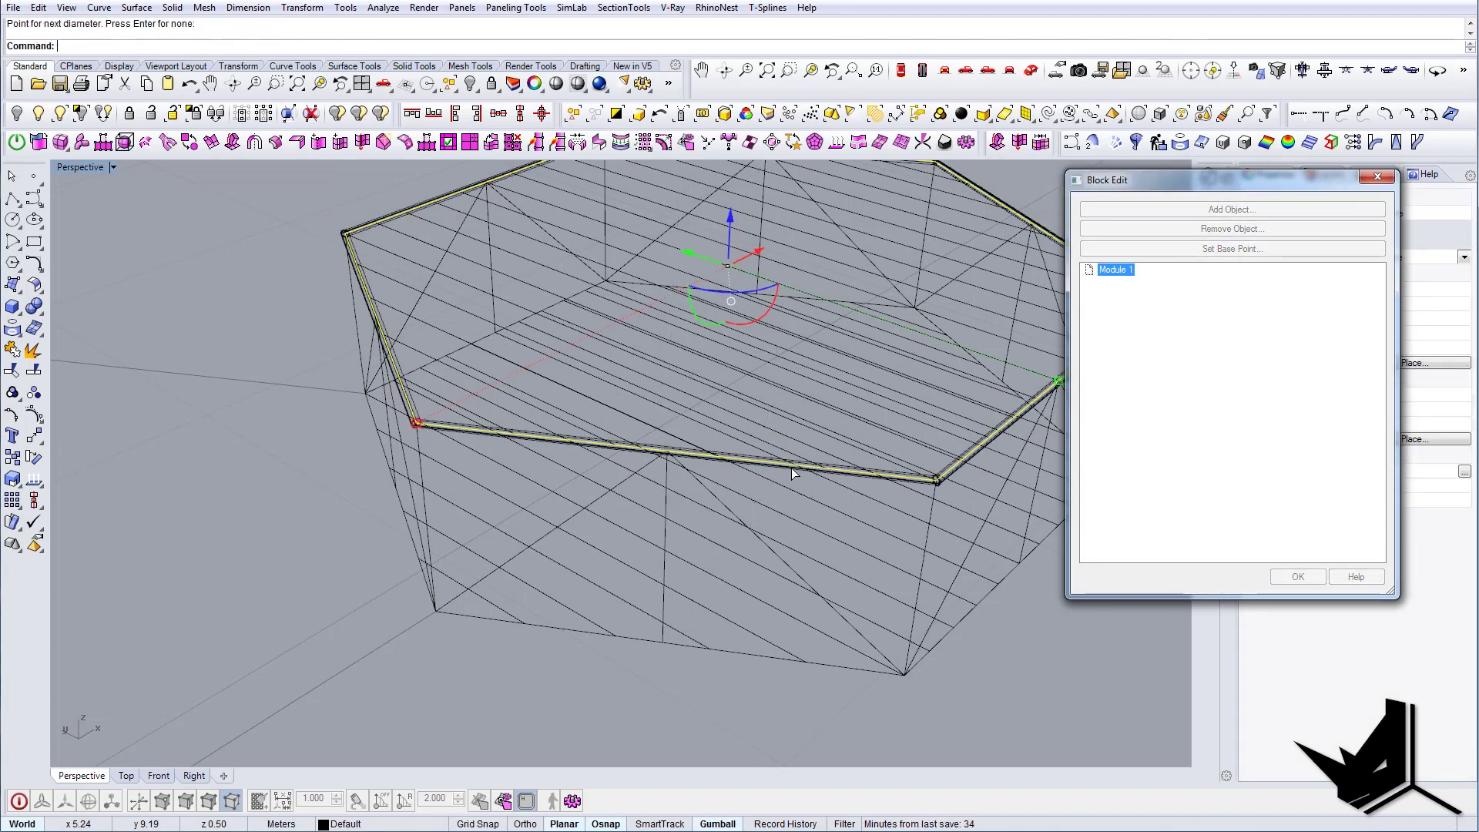
key(Return)
mouse_move(631, 468)
right_down()
mouse_move(704, 438)
mouse_move(678, 416)
right_up()
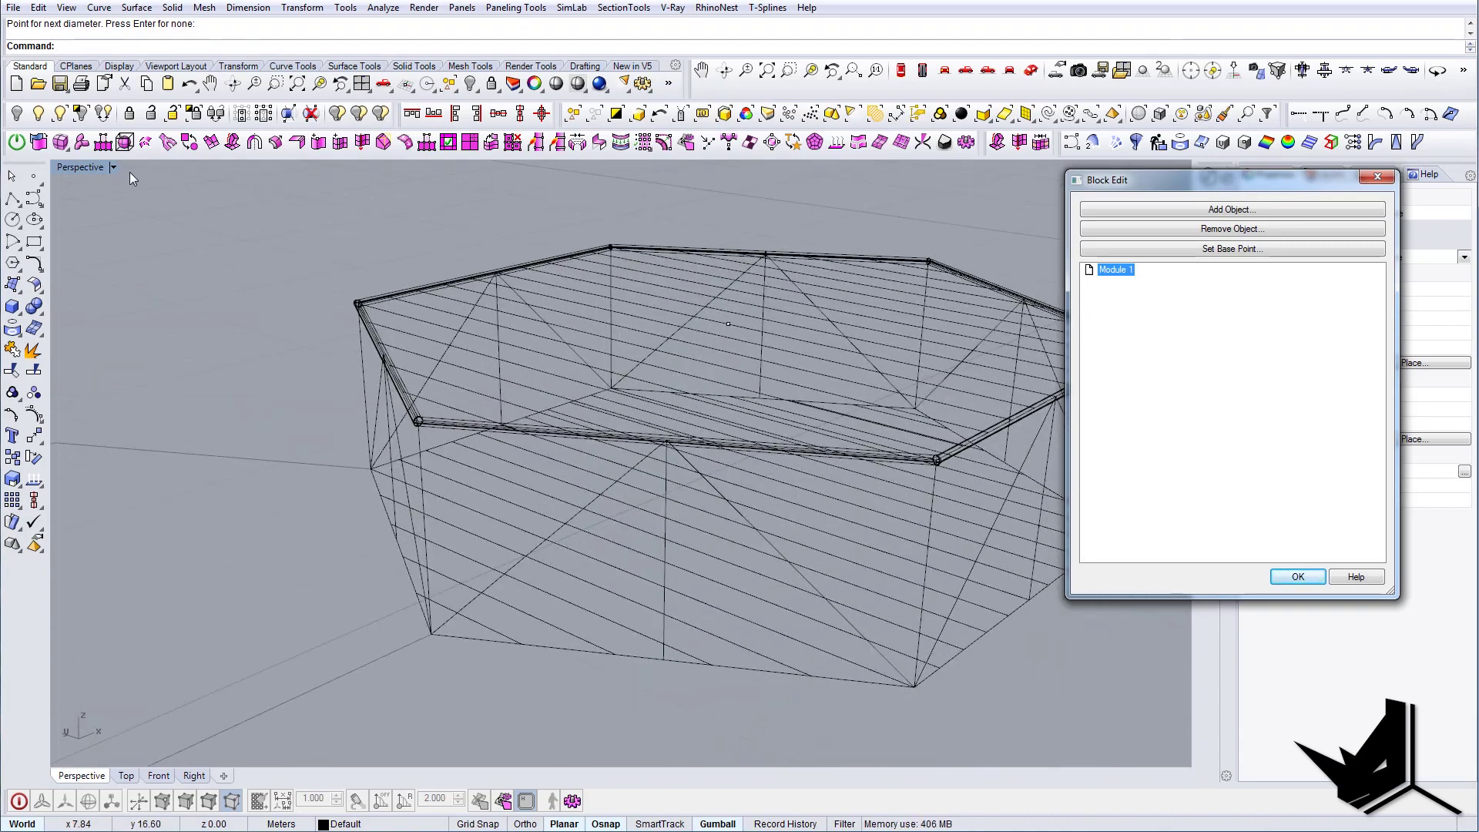
Set the Perspective viewport to a shaded display mode and undo the hexagon pipe.
click(112, 168)
click(108, 225)
mouse_move(447, 418)
right_down()
mouse_move(710, 369)
mouse_move(618, 403)
mouse_move(672, 432)
mouse_move(542, 450)
mouse_move(489, 496)
mouse_move(495, 539)
mouse_move(697, 510)
mouse_move(323, 385)
right_up()
key(ctrl+z)
click(727, 491)
drag(243, 356, 800, 439)
right_drag(800, 439, 757, 428)
scroll(729, 414, up, 3)
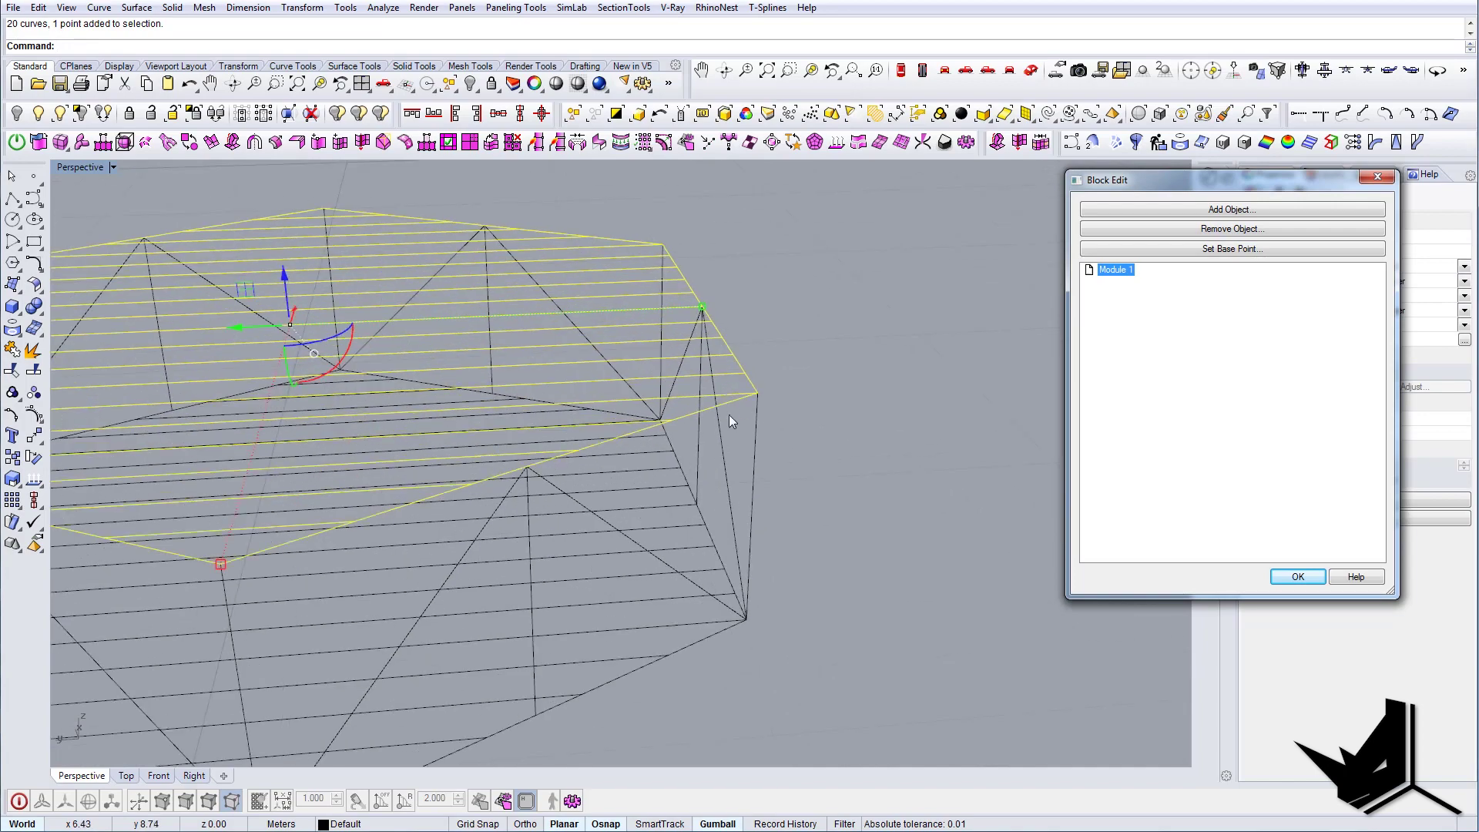
ctrl+click(713, 411)
scroll(530, 488, down, 3)
right_drag(530, 489, 199, 570)
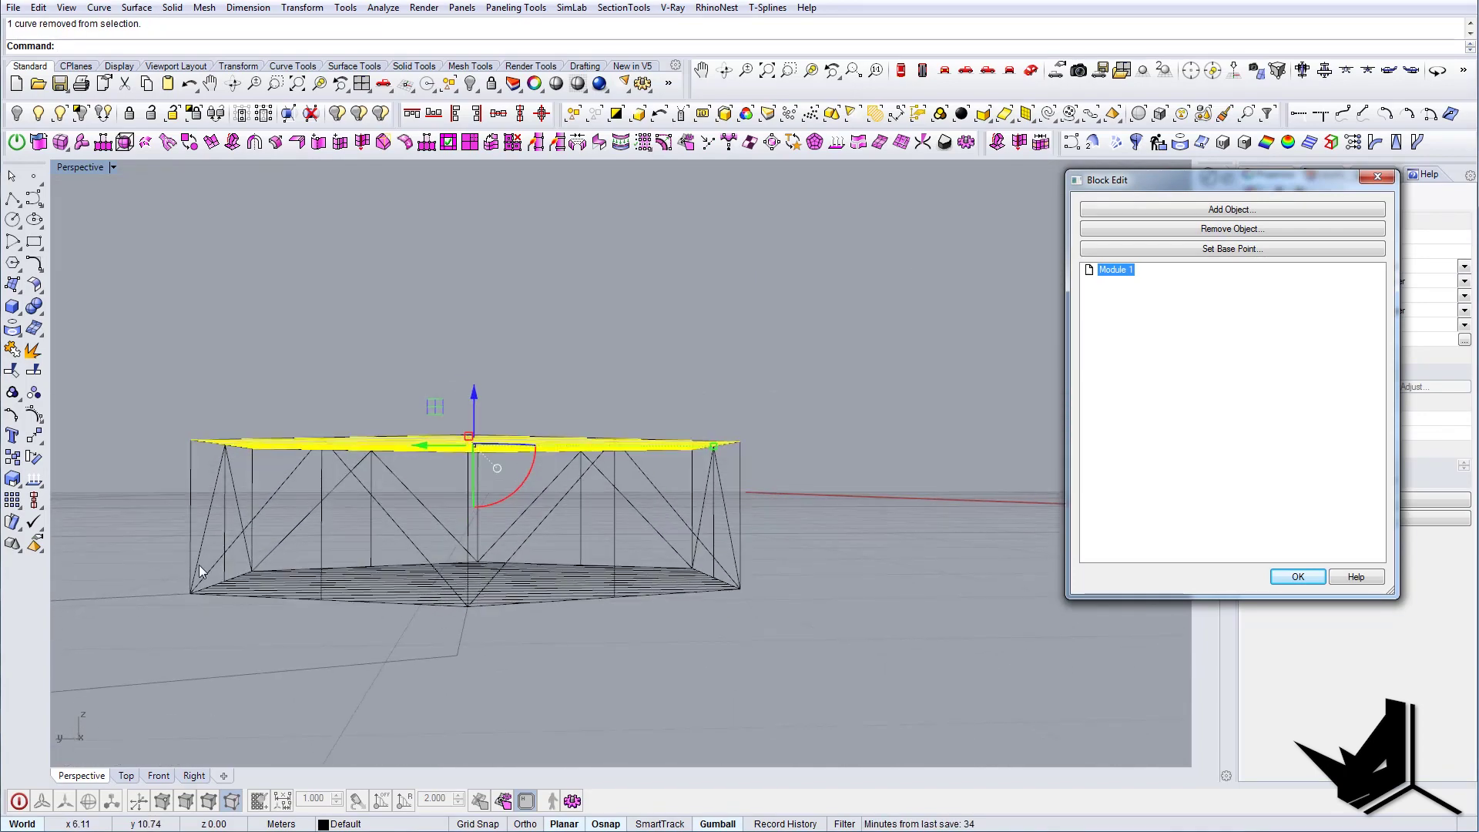
mouse_move(804, 661)
right_down()
mouse_move(709, 613)
mouse_move(701, 568)
mouse_move(657, 591)
right_up()
key(Escape)
Pipe only the upper and lower slat lines with a diameter of 0.01 m, leaving out the truss lines and hexagons.
right_drag(350, 556, 376, 413)
shift+click(391, 401)
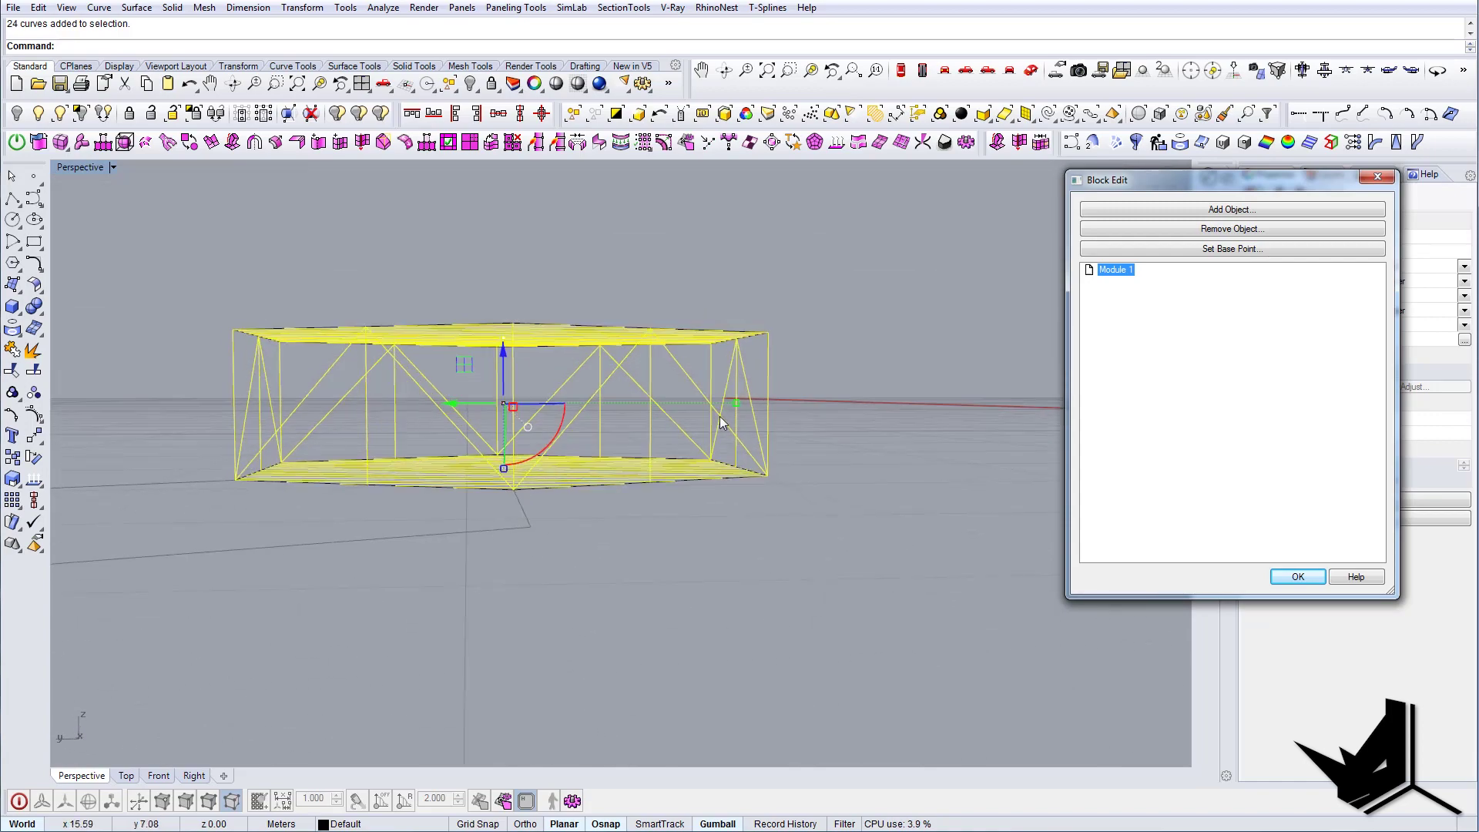
ctrl+click(265, 363)
right_drag(265, 414, 281, 438)
text(ipe)
key(Return)
text(0.05)
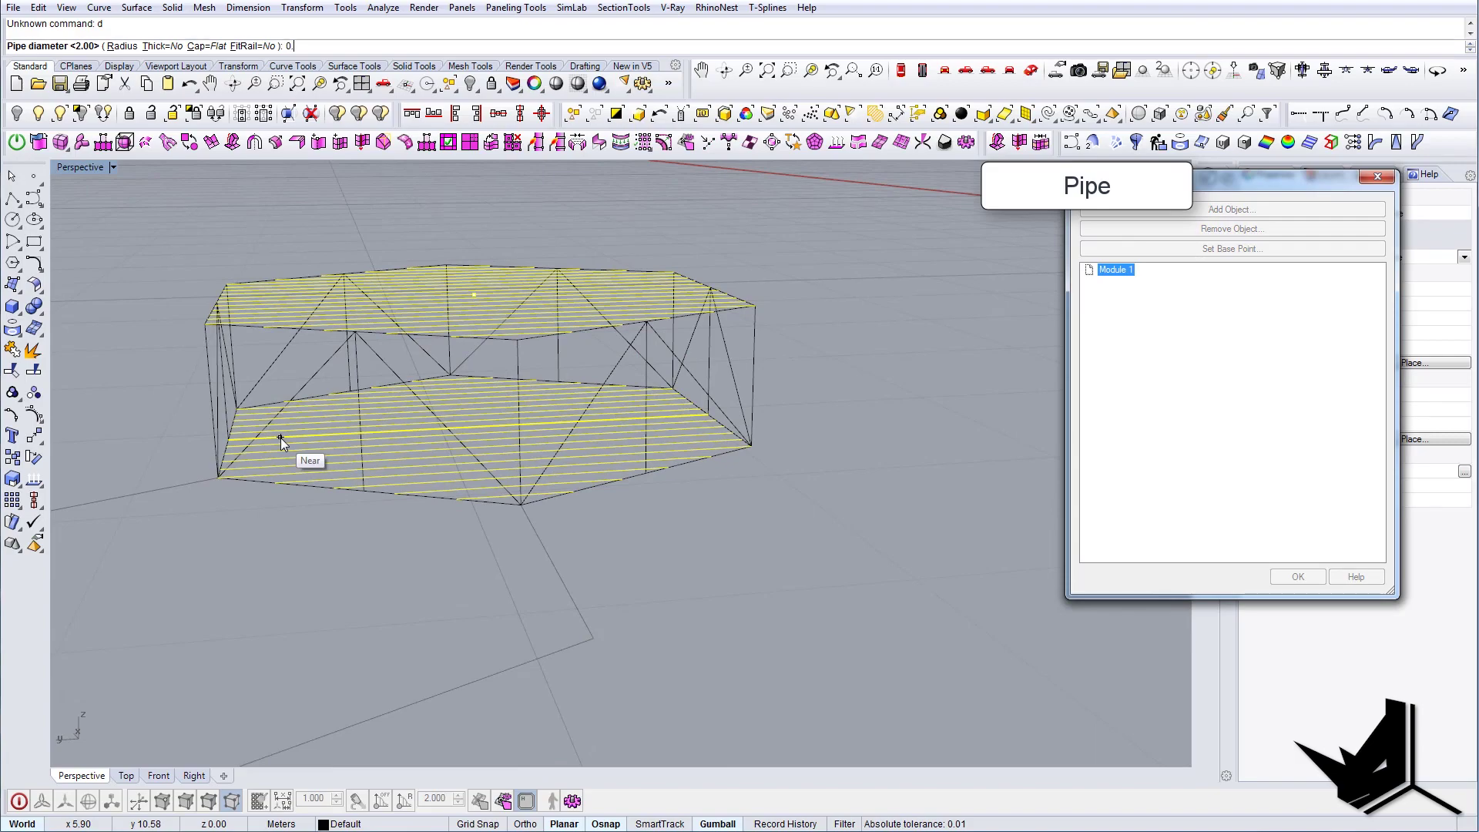
key(Return)
scroll(424, 433, up, 5)
right_drag(443, 423, 656, 385)
scroll(646, 373, down, 5)
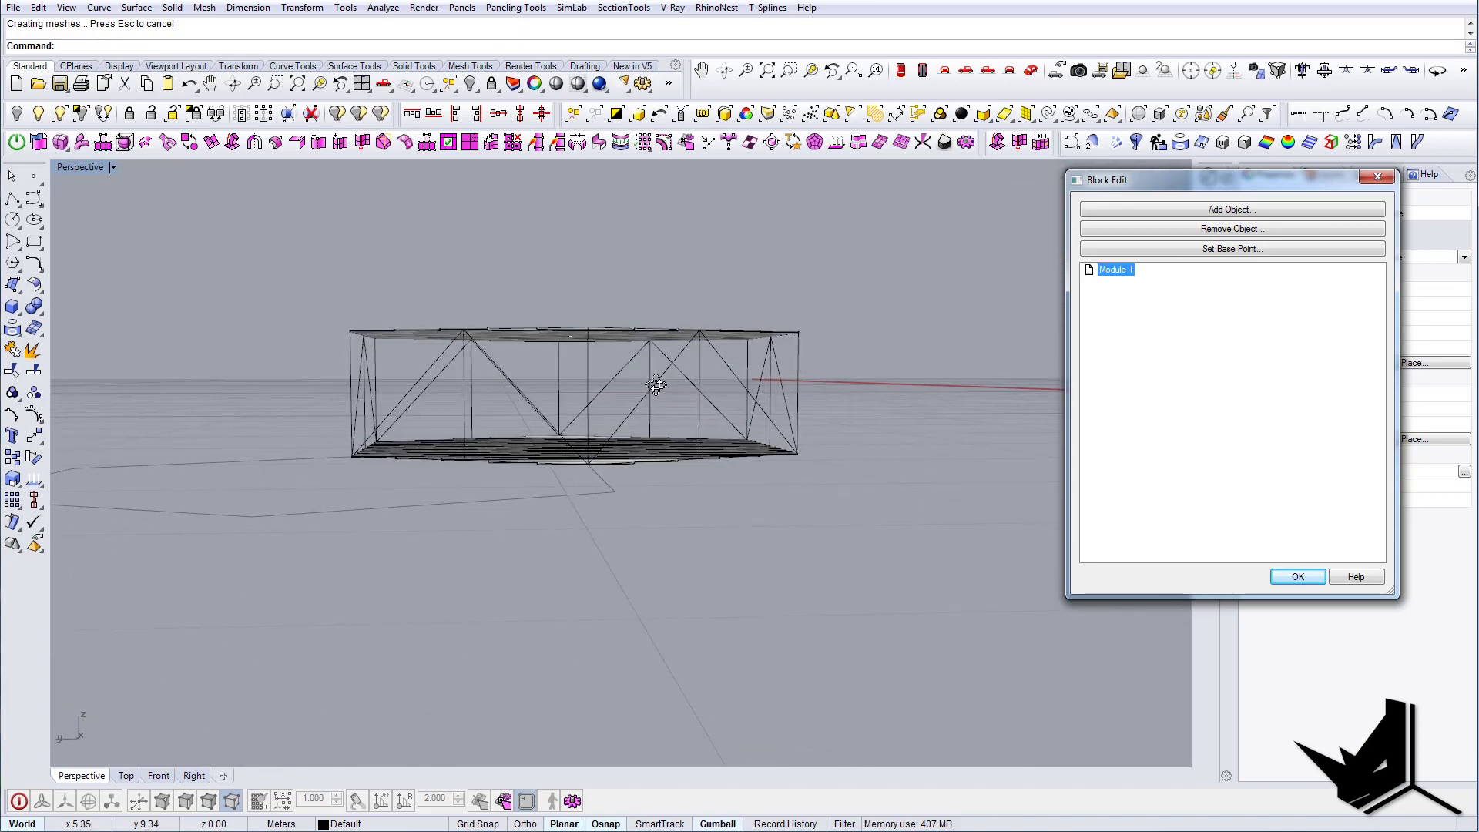
Pipe the edge truss lines and both hexagons with a diameter of 0.02 m.
click(565, 382)
right_drag(566, 383, 770, 329)
scroll(771, 328, up, 4)
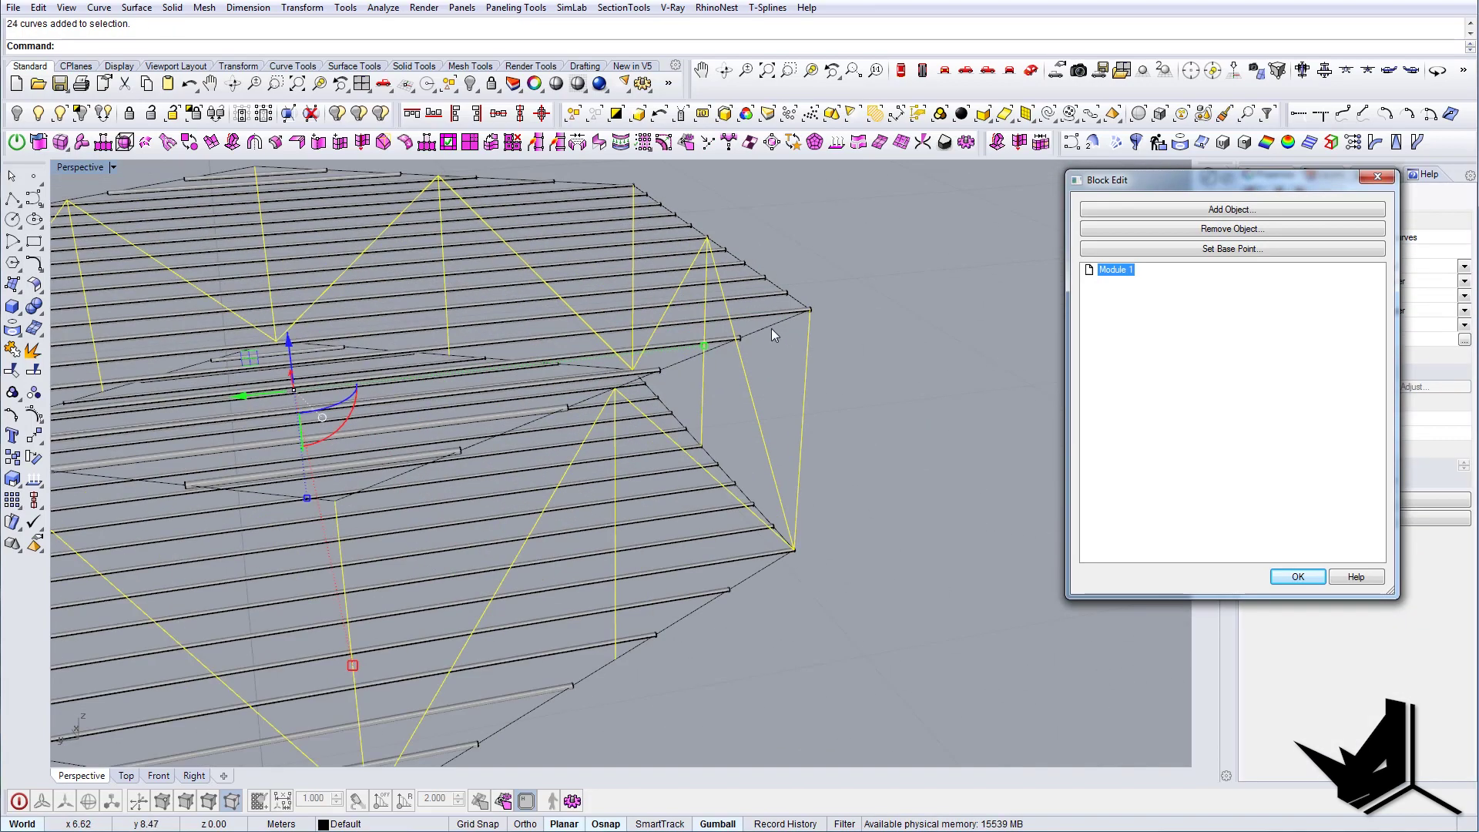
text(P)
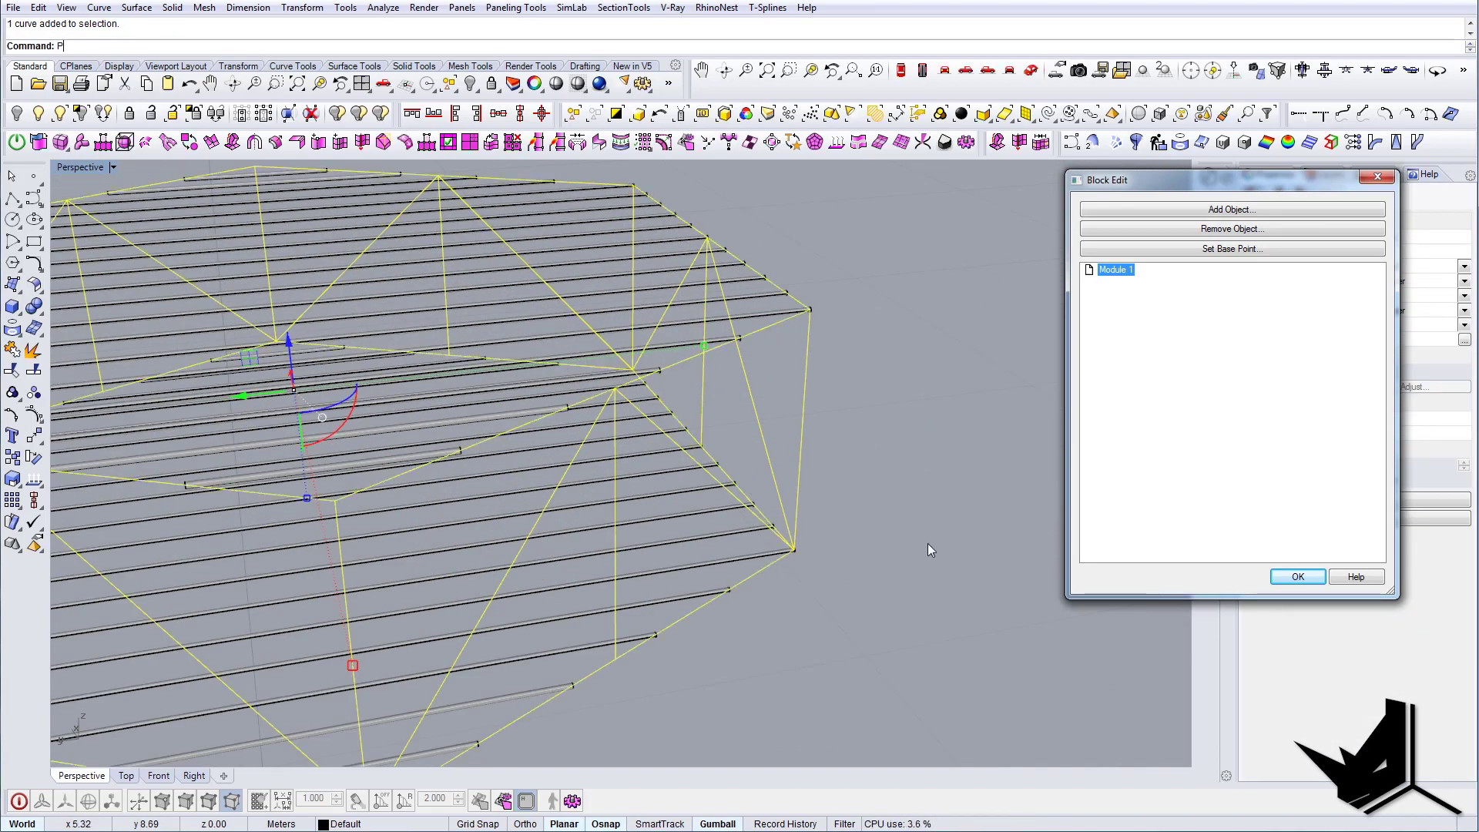
text(ipe)
key(Return)
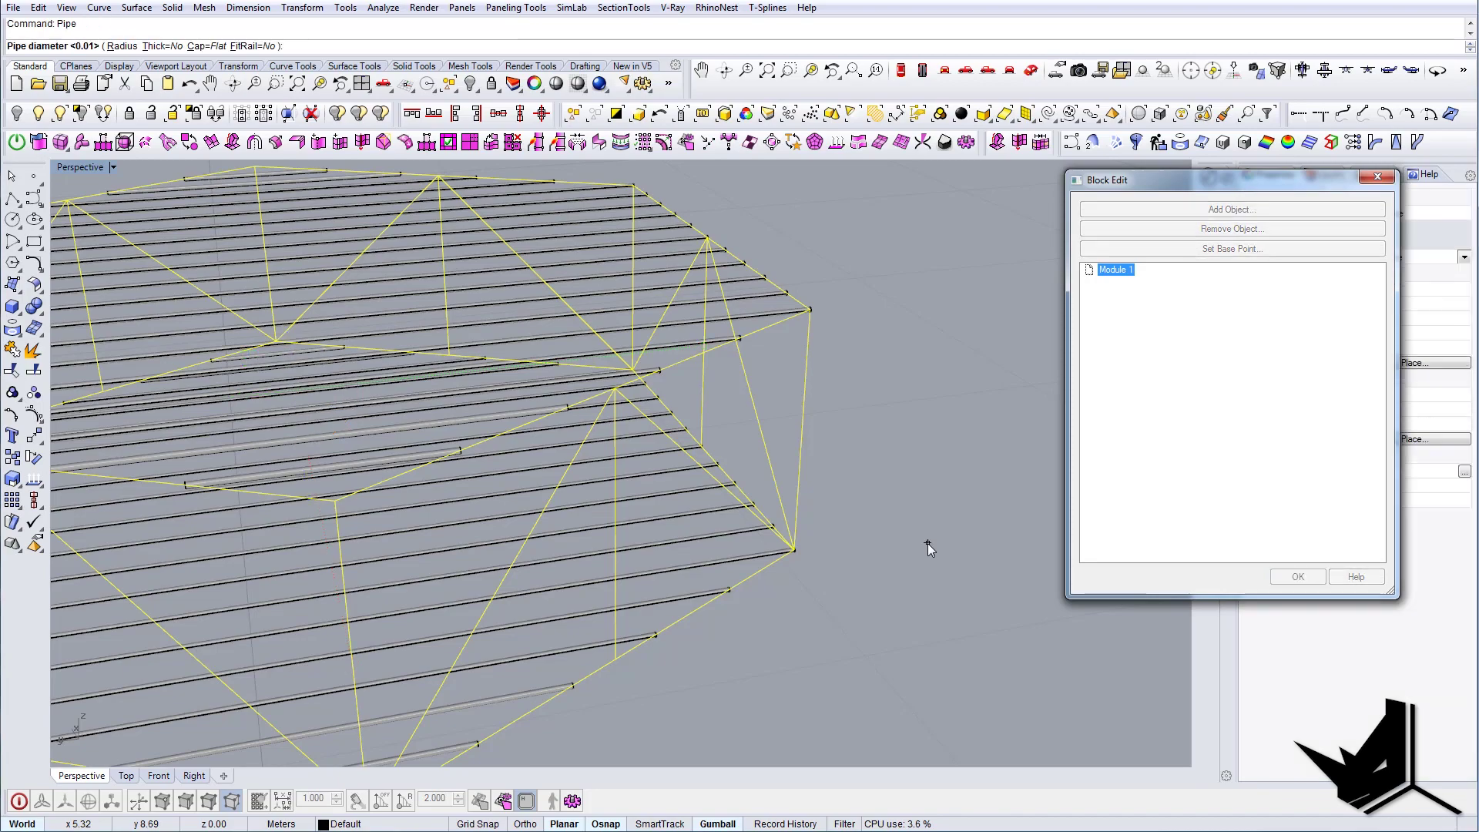
text(0.02)
key(Return)
scroll(928, 549, down, 5)
right_drag(927, 549, 591, 443)
right_drag(715, 451, 652, 730)
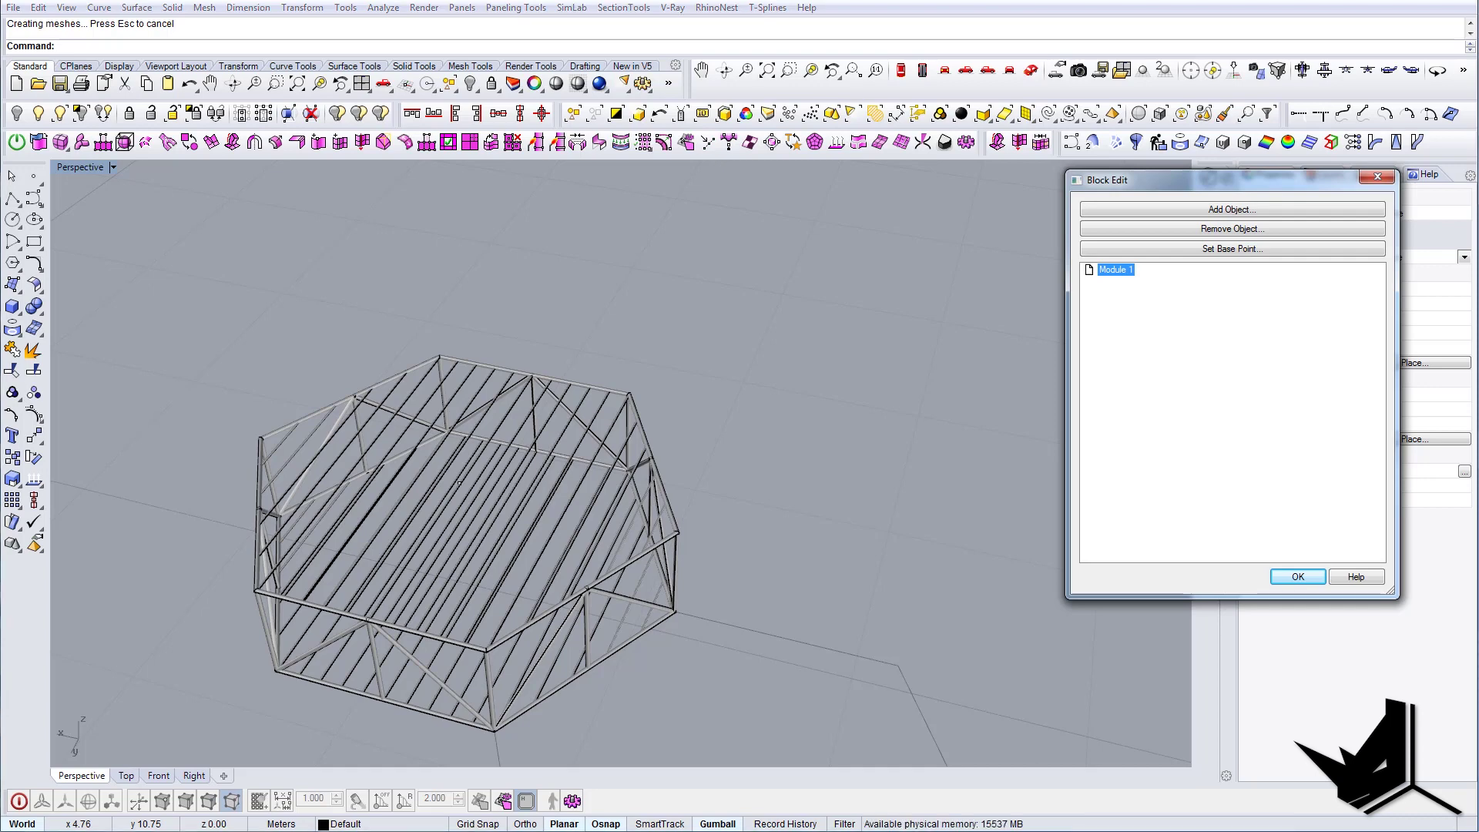
Check the reference photo of the edge truss again and hide the pipe around the lower hexagon.
key(alt+Tab)
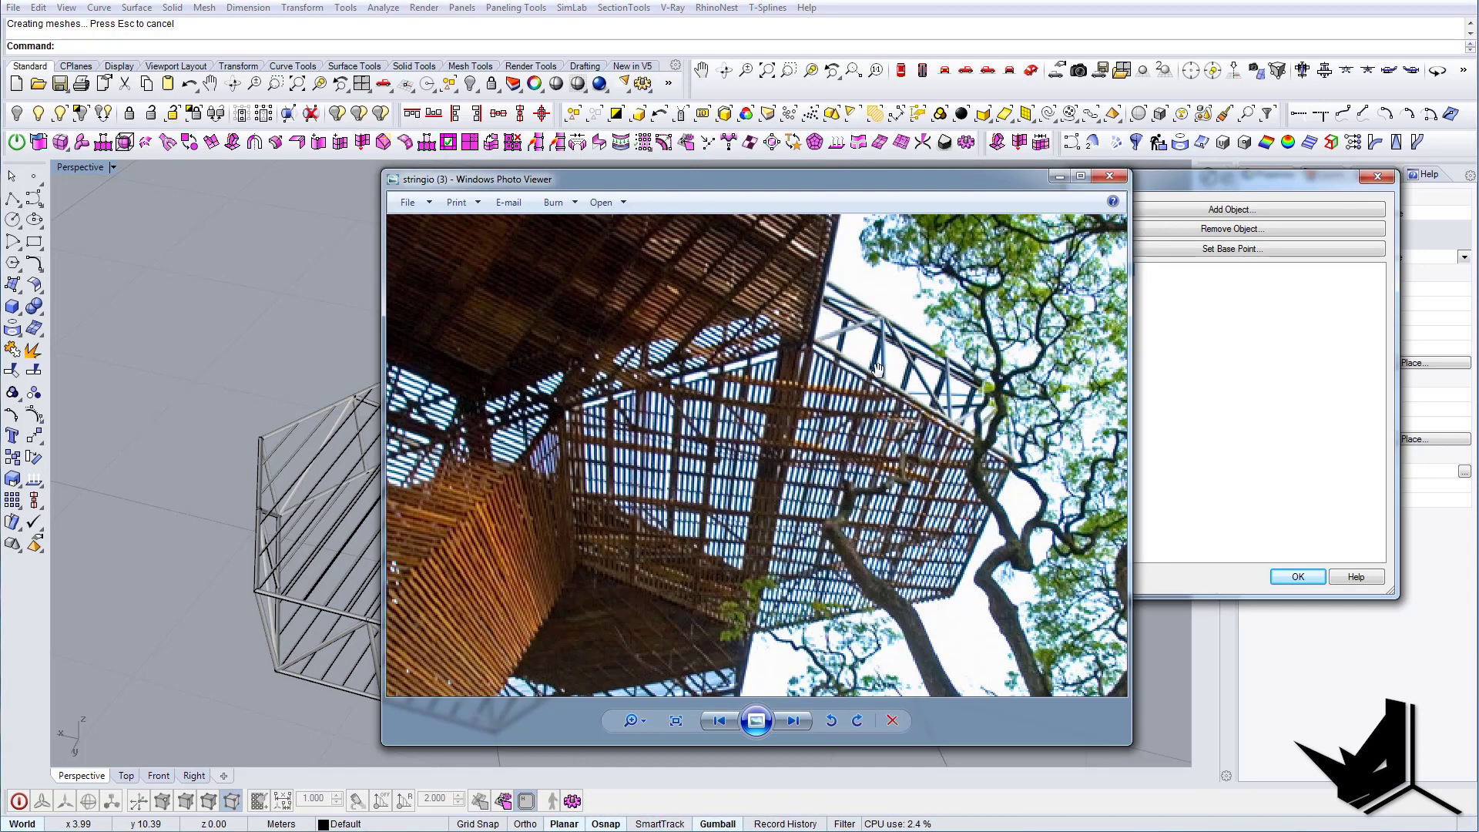
click(1059, 178)
click(548, 668)
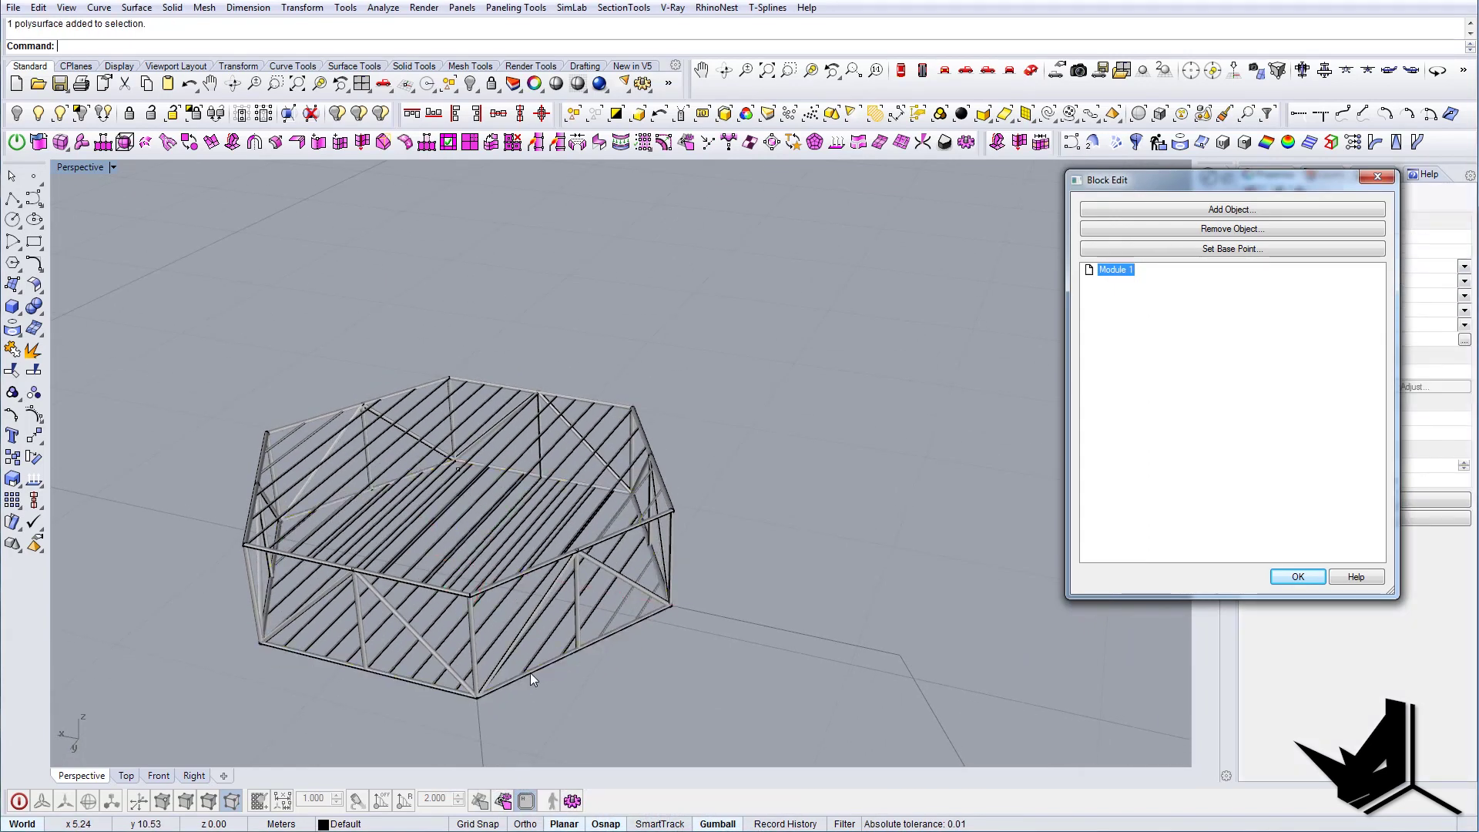
scroll(530, 673, up, 4)
click(16, 114)
Duplicate the lower hexagon curve onto an empty area beside the module.
click(492, 685)
scroll(539, 647, down, 6)
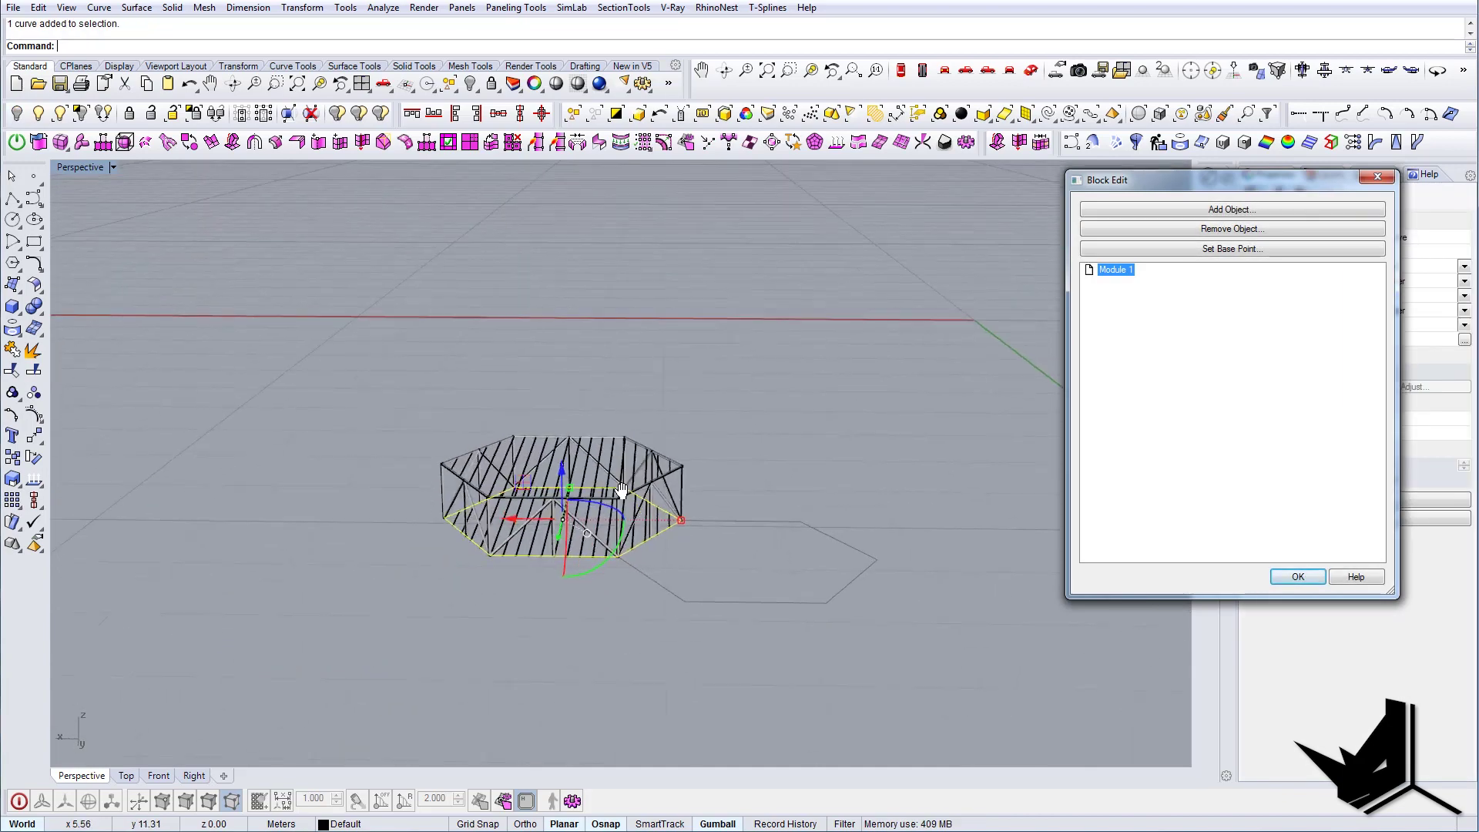
right_drag(622, 491, 645, 380)
drag(608, 347, 614, 568)
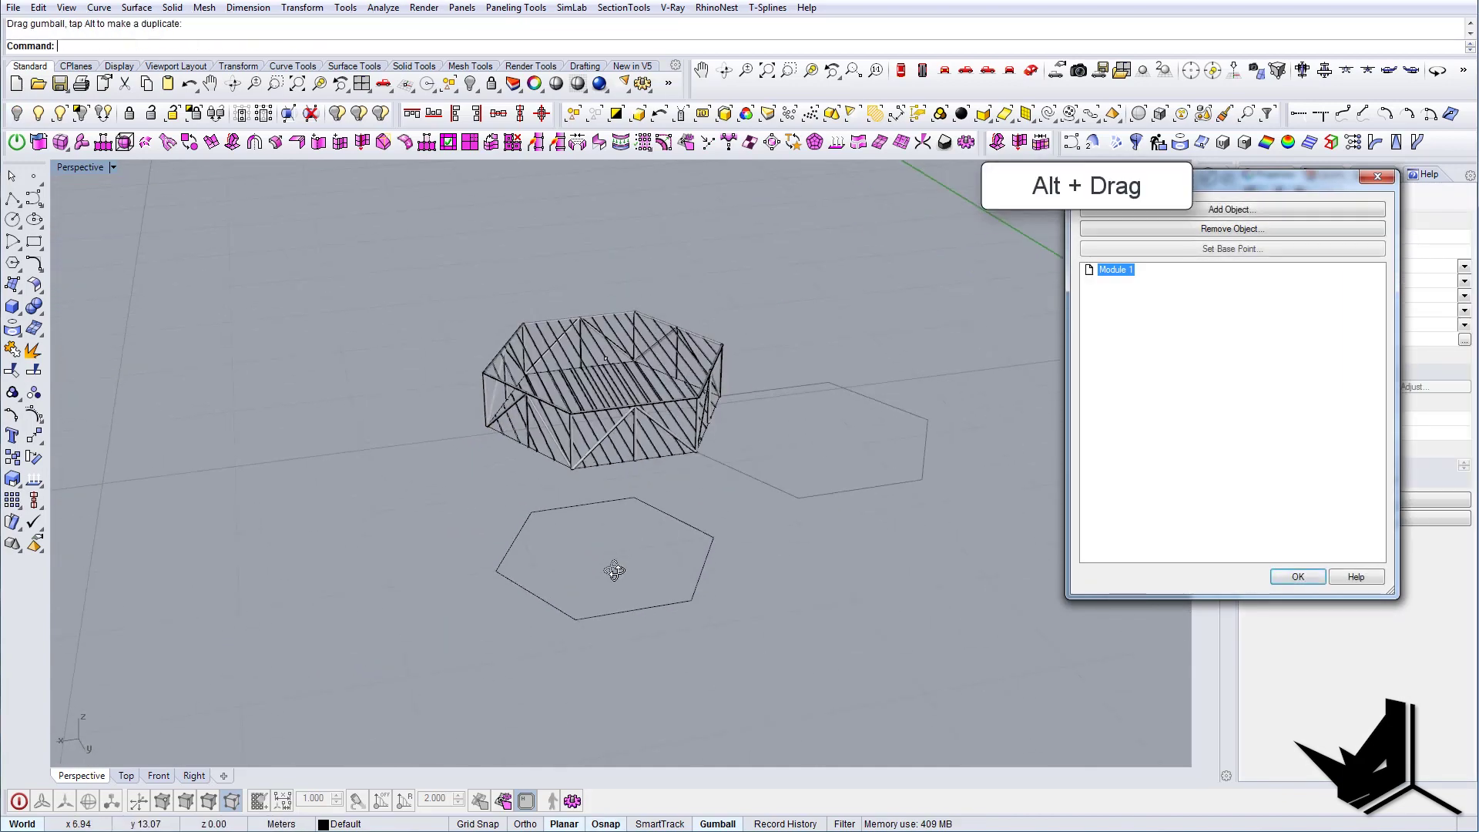
scroll(614, 568, up, 5)
scroll(614, 608, down, 6)
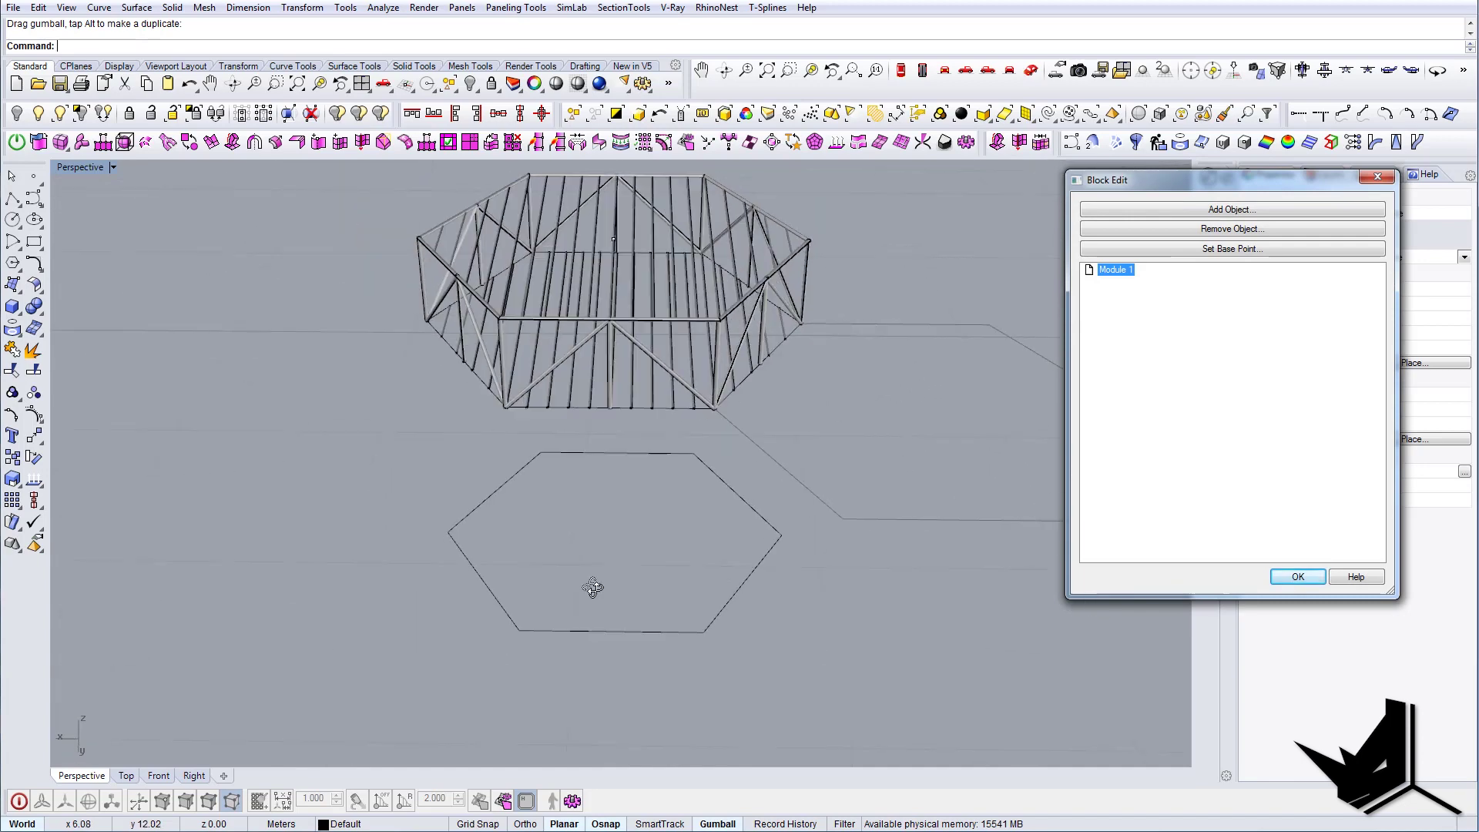
scroll(584, 383, up, 4)
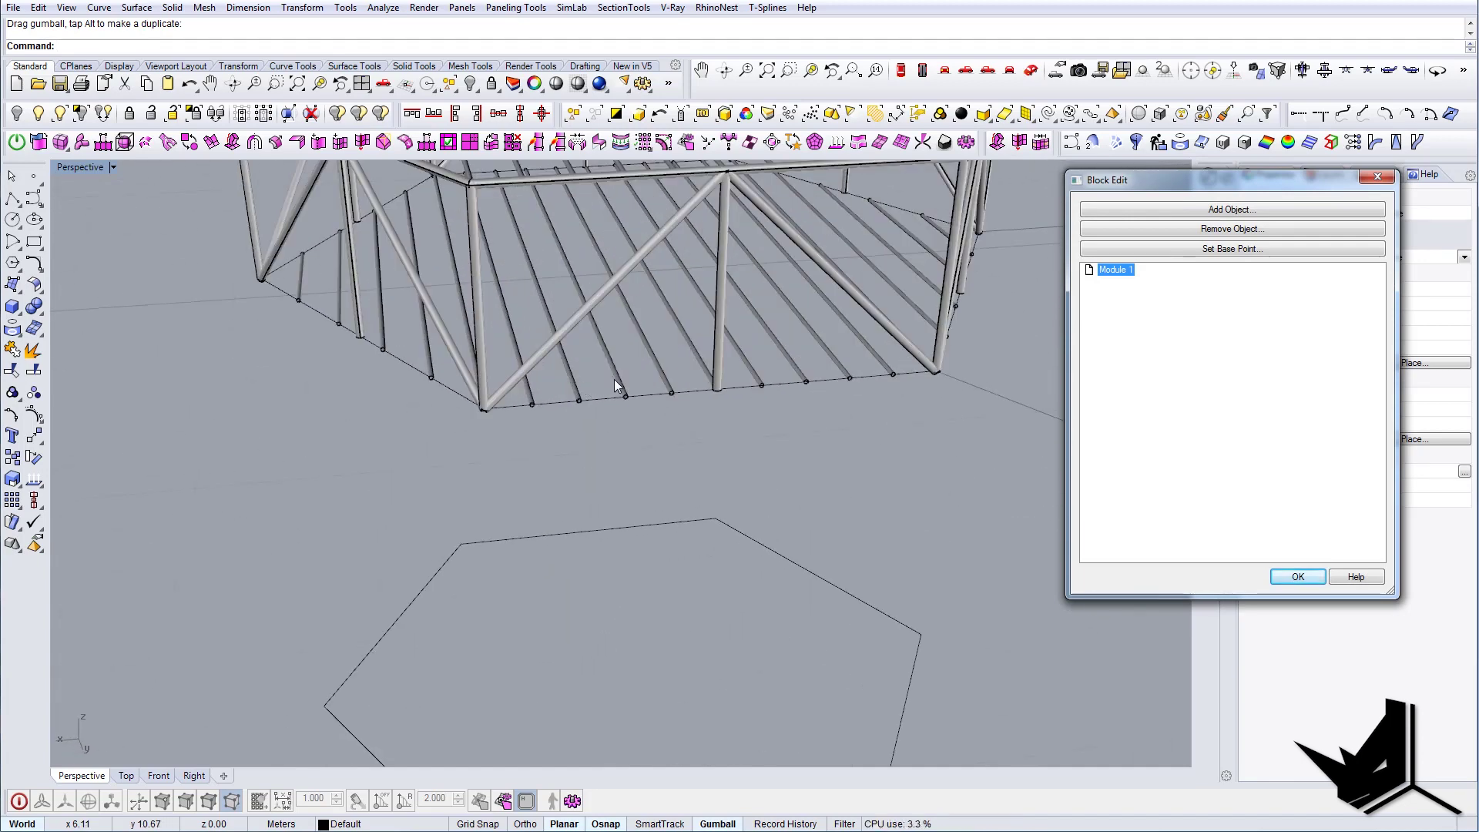